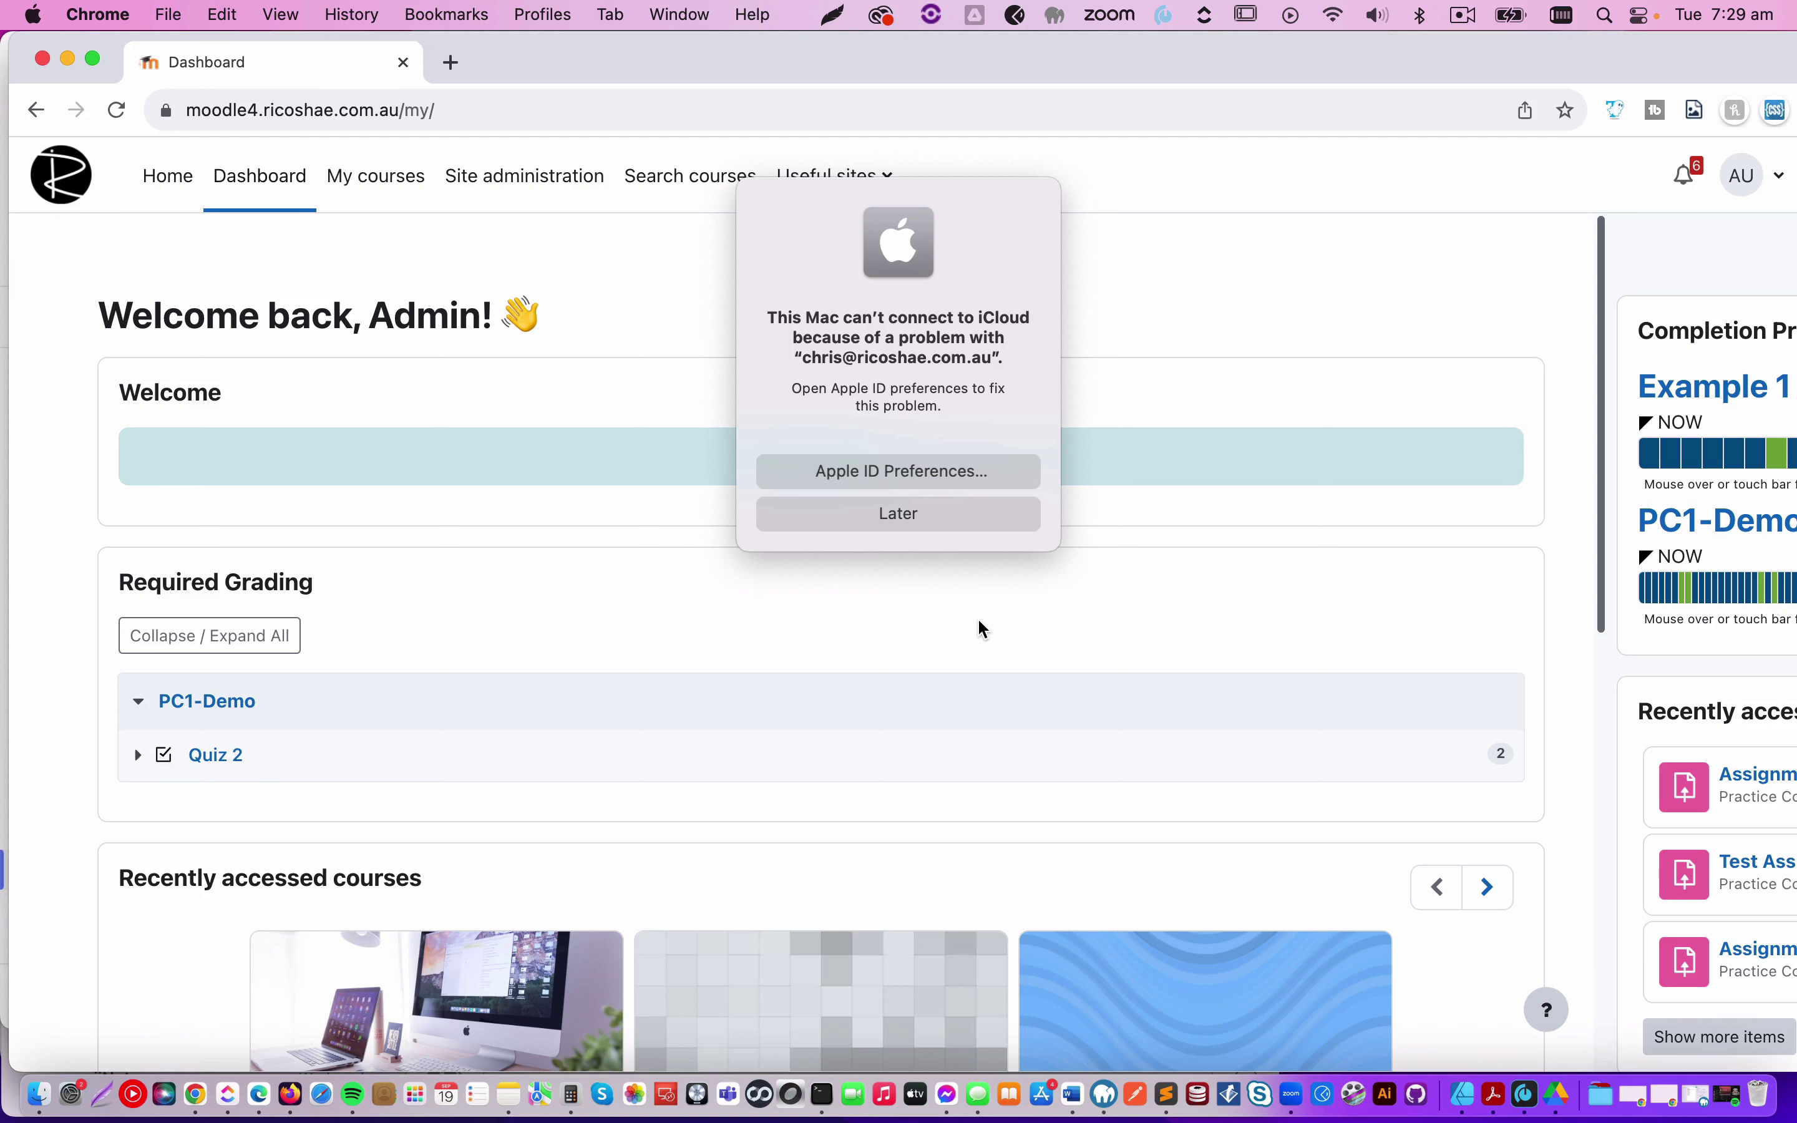
Dismiss the macOS iCloud connection warning with Later to reveal the Moodle dashboard
left_click(937, 526)
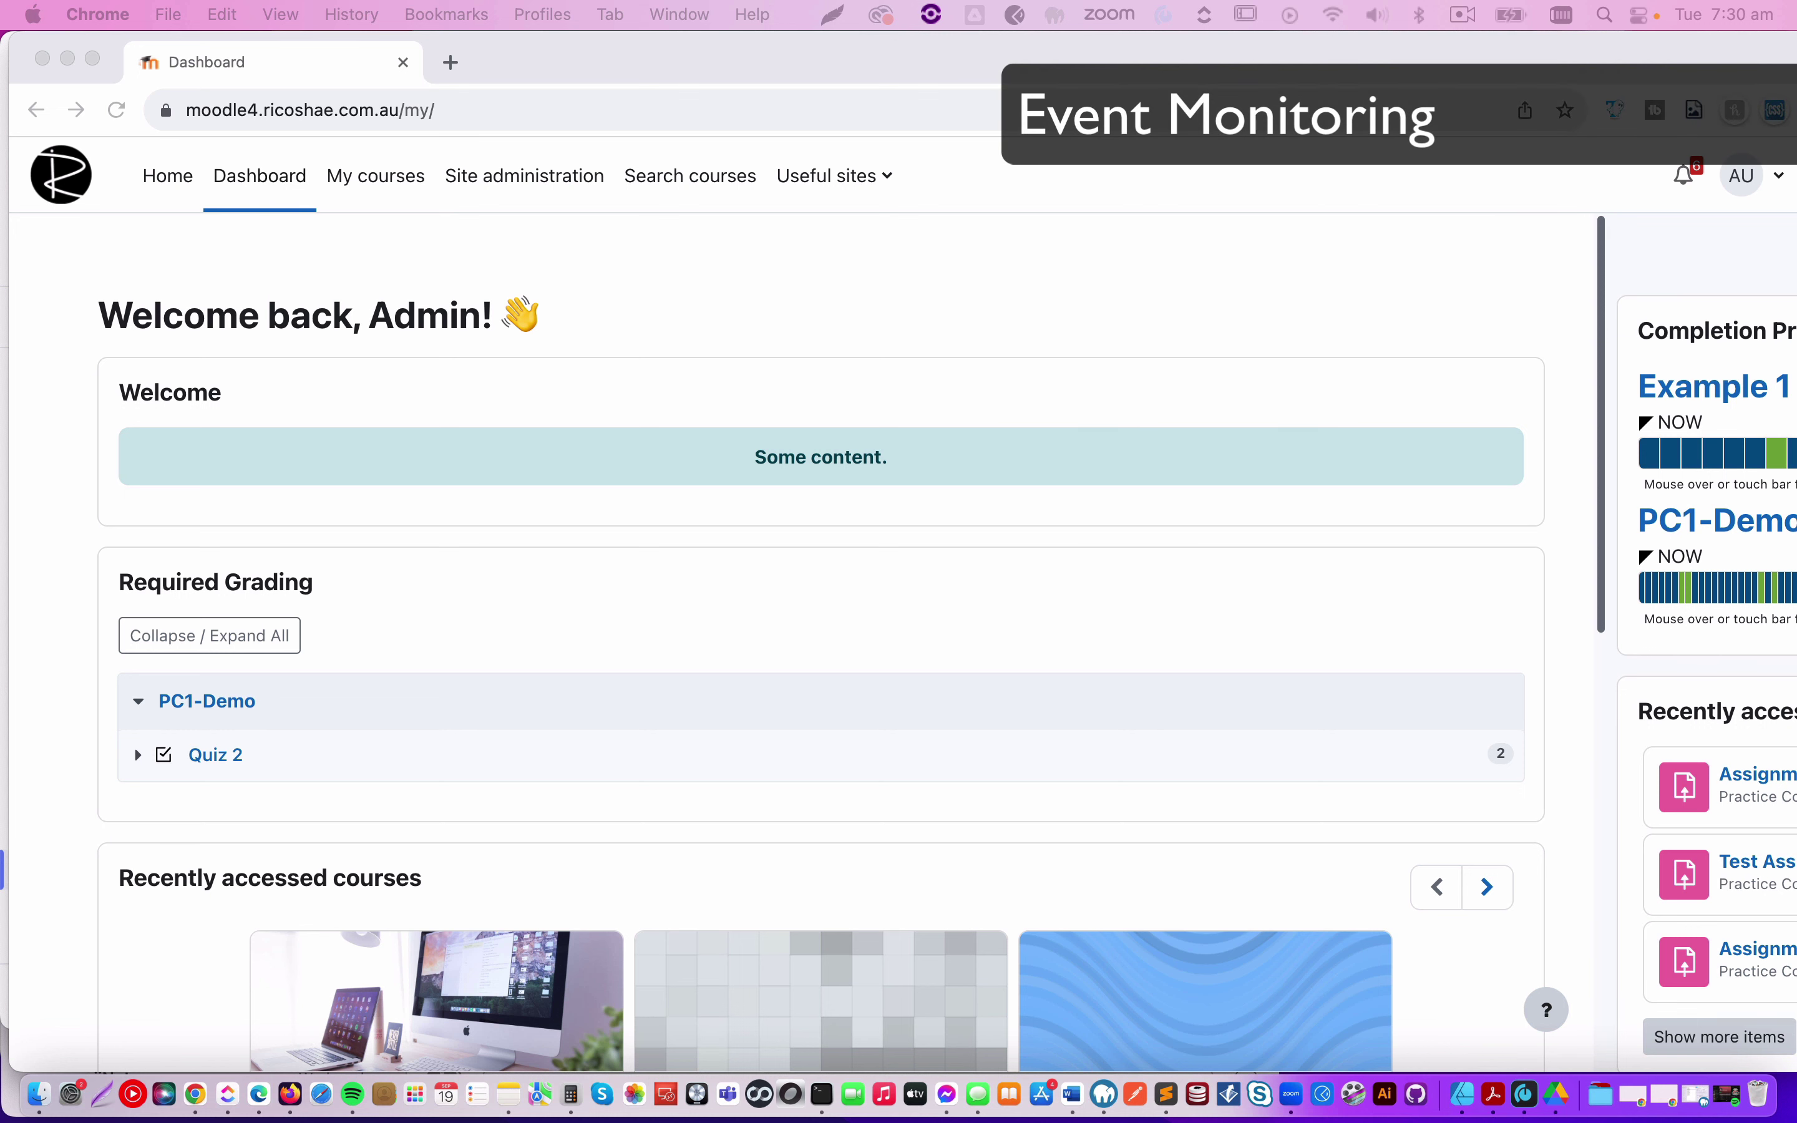
Maximise Chrome and go to Preferences from the AU user menu
left_click(1008, 68)
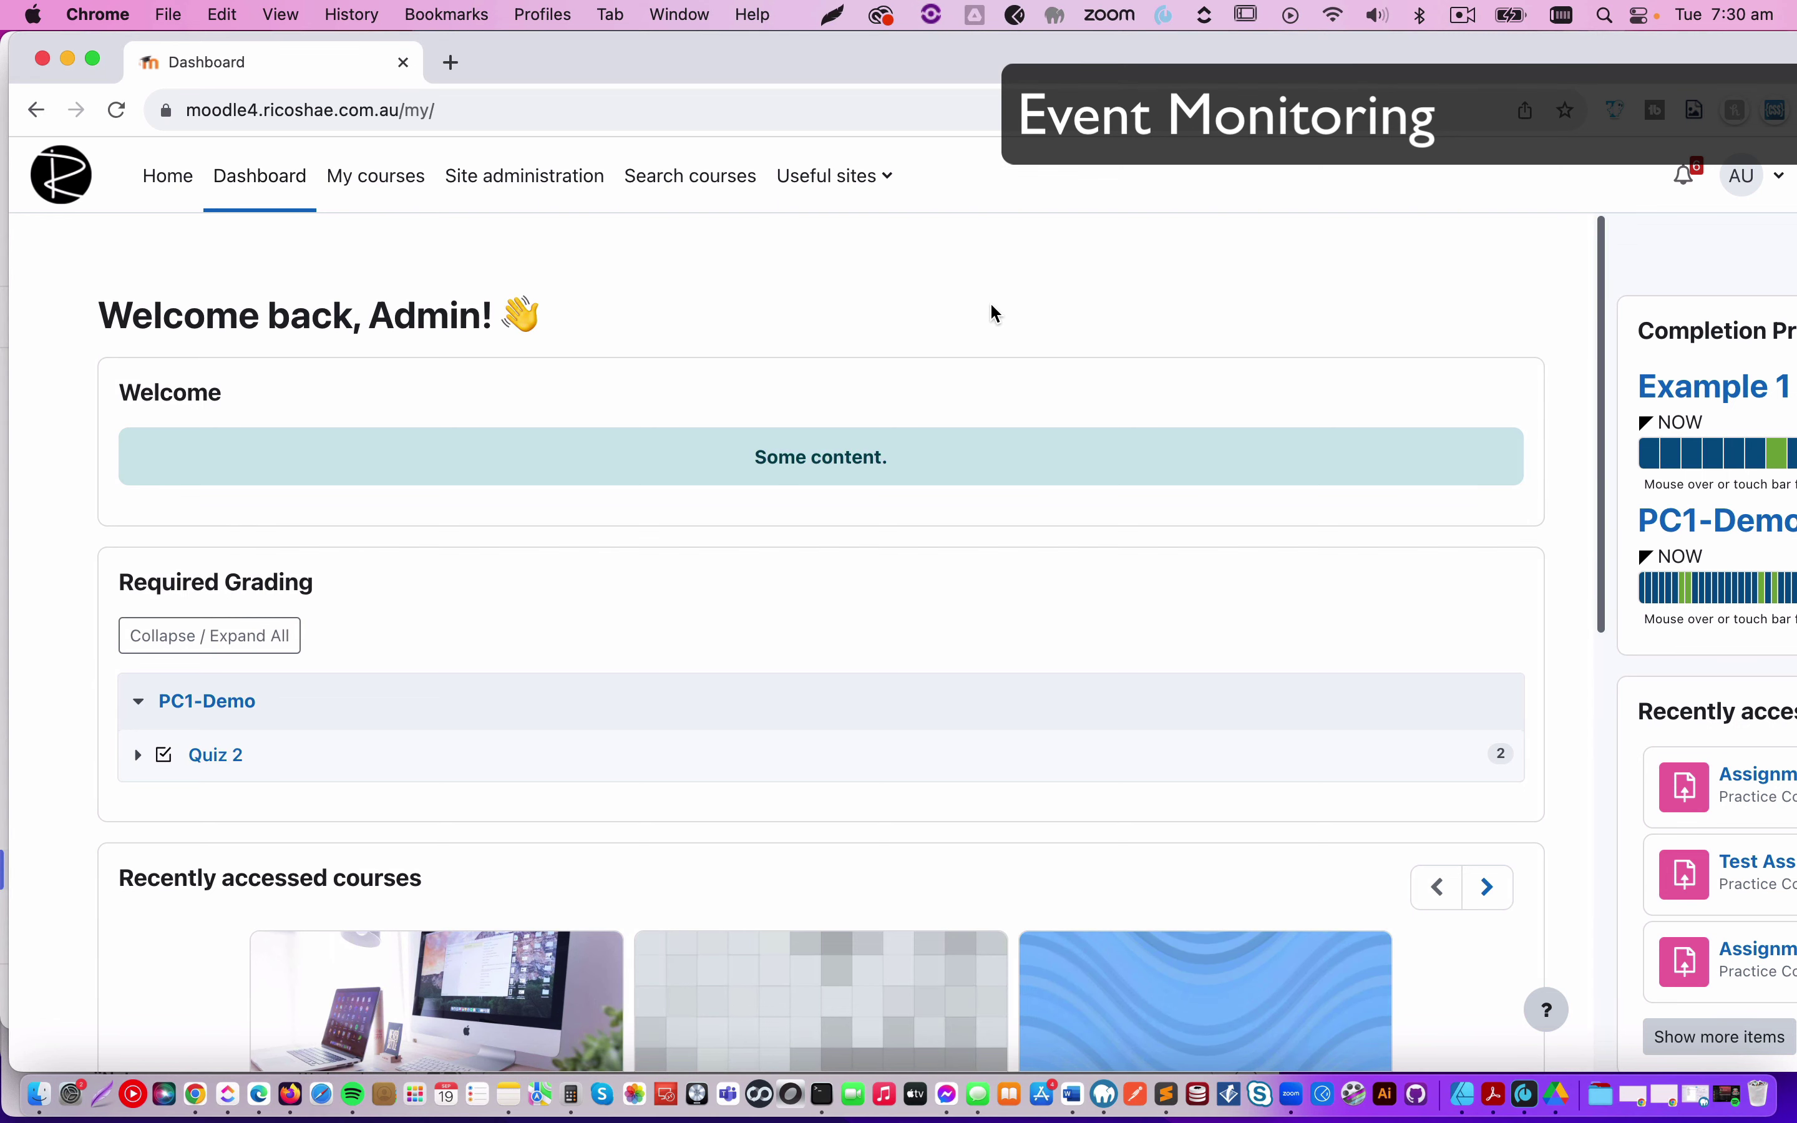
double_click(1600, 69)
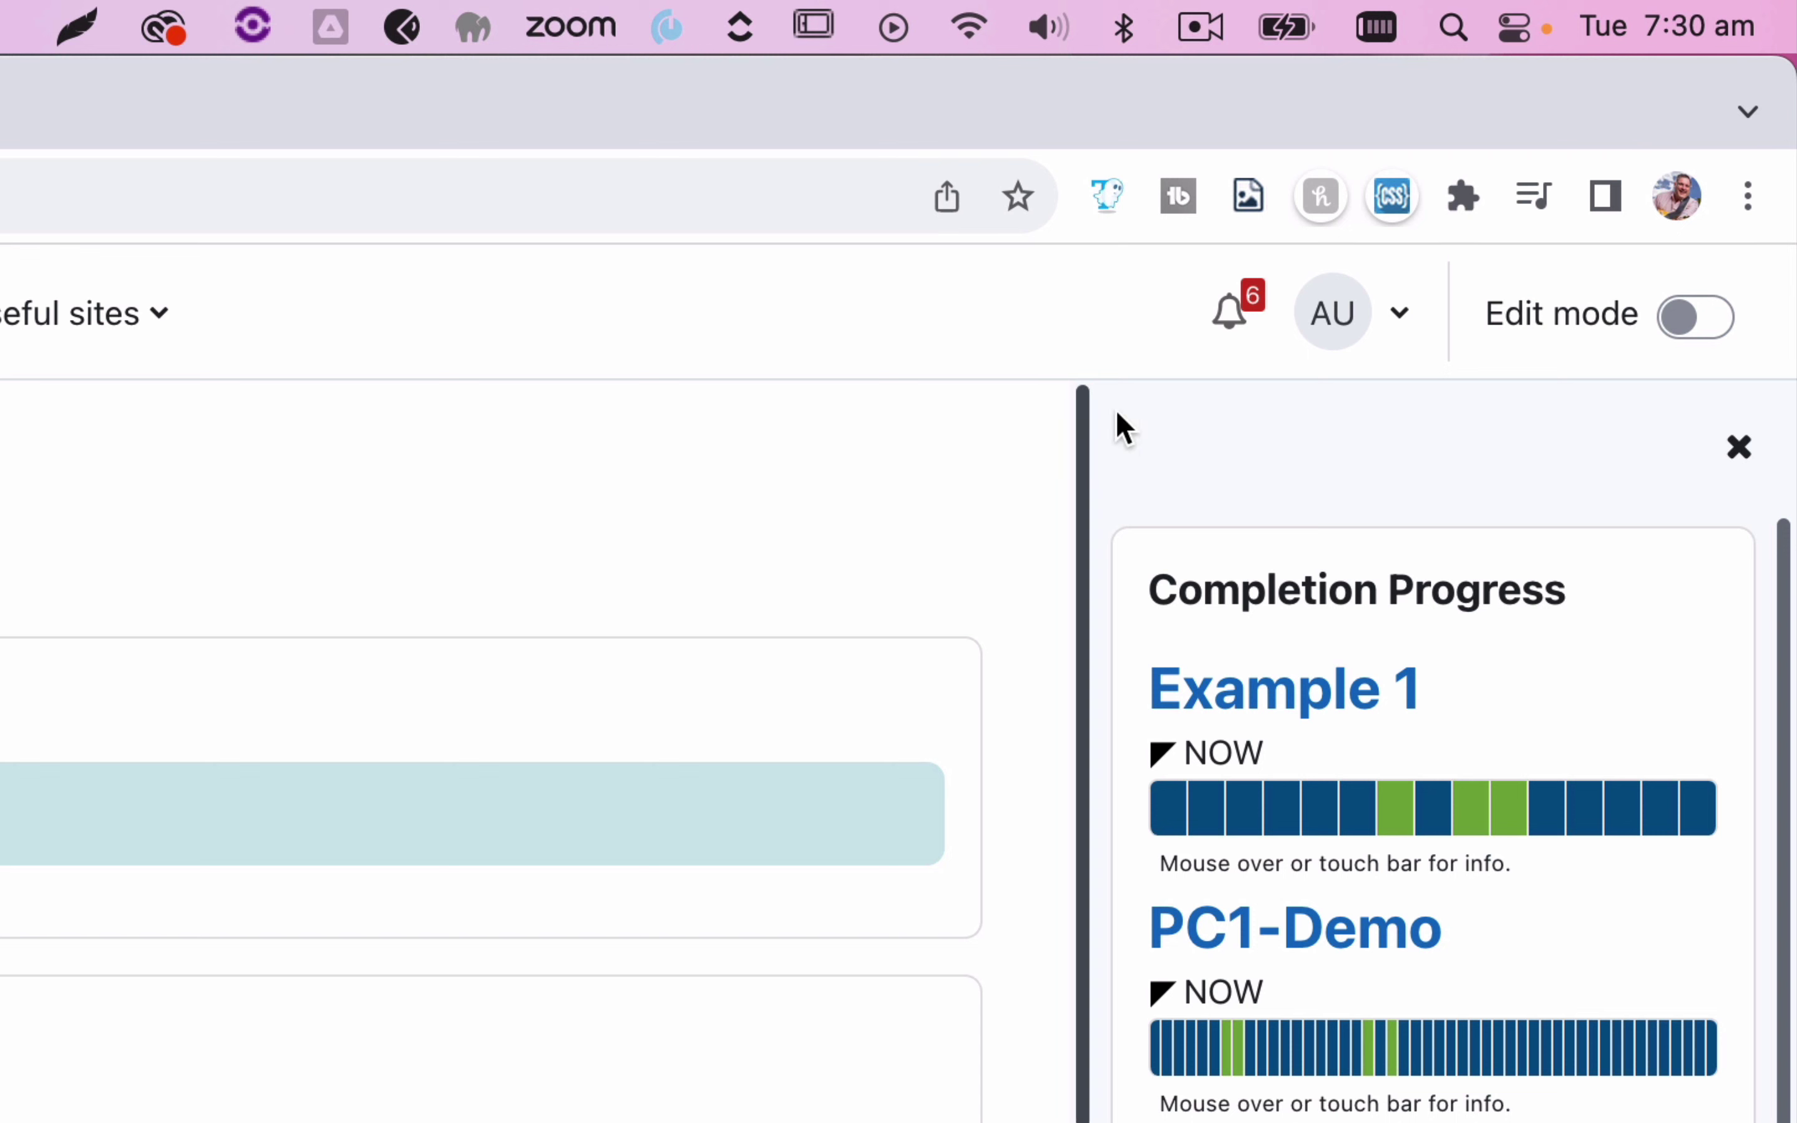
left_click(1404, 316)
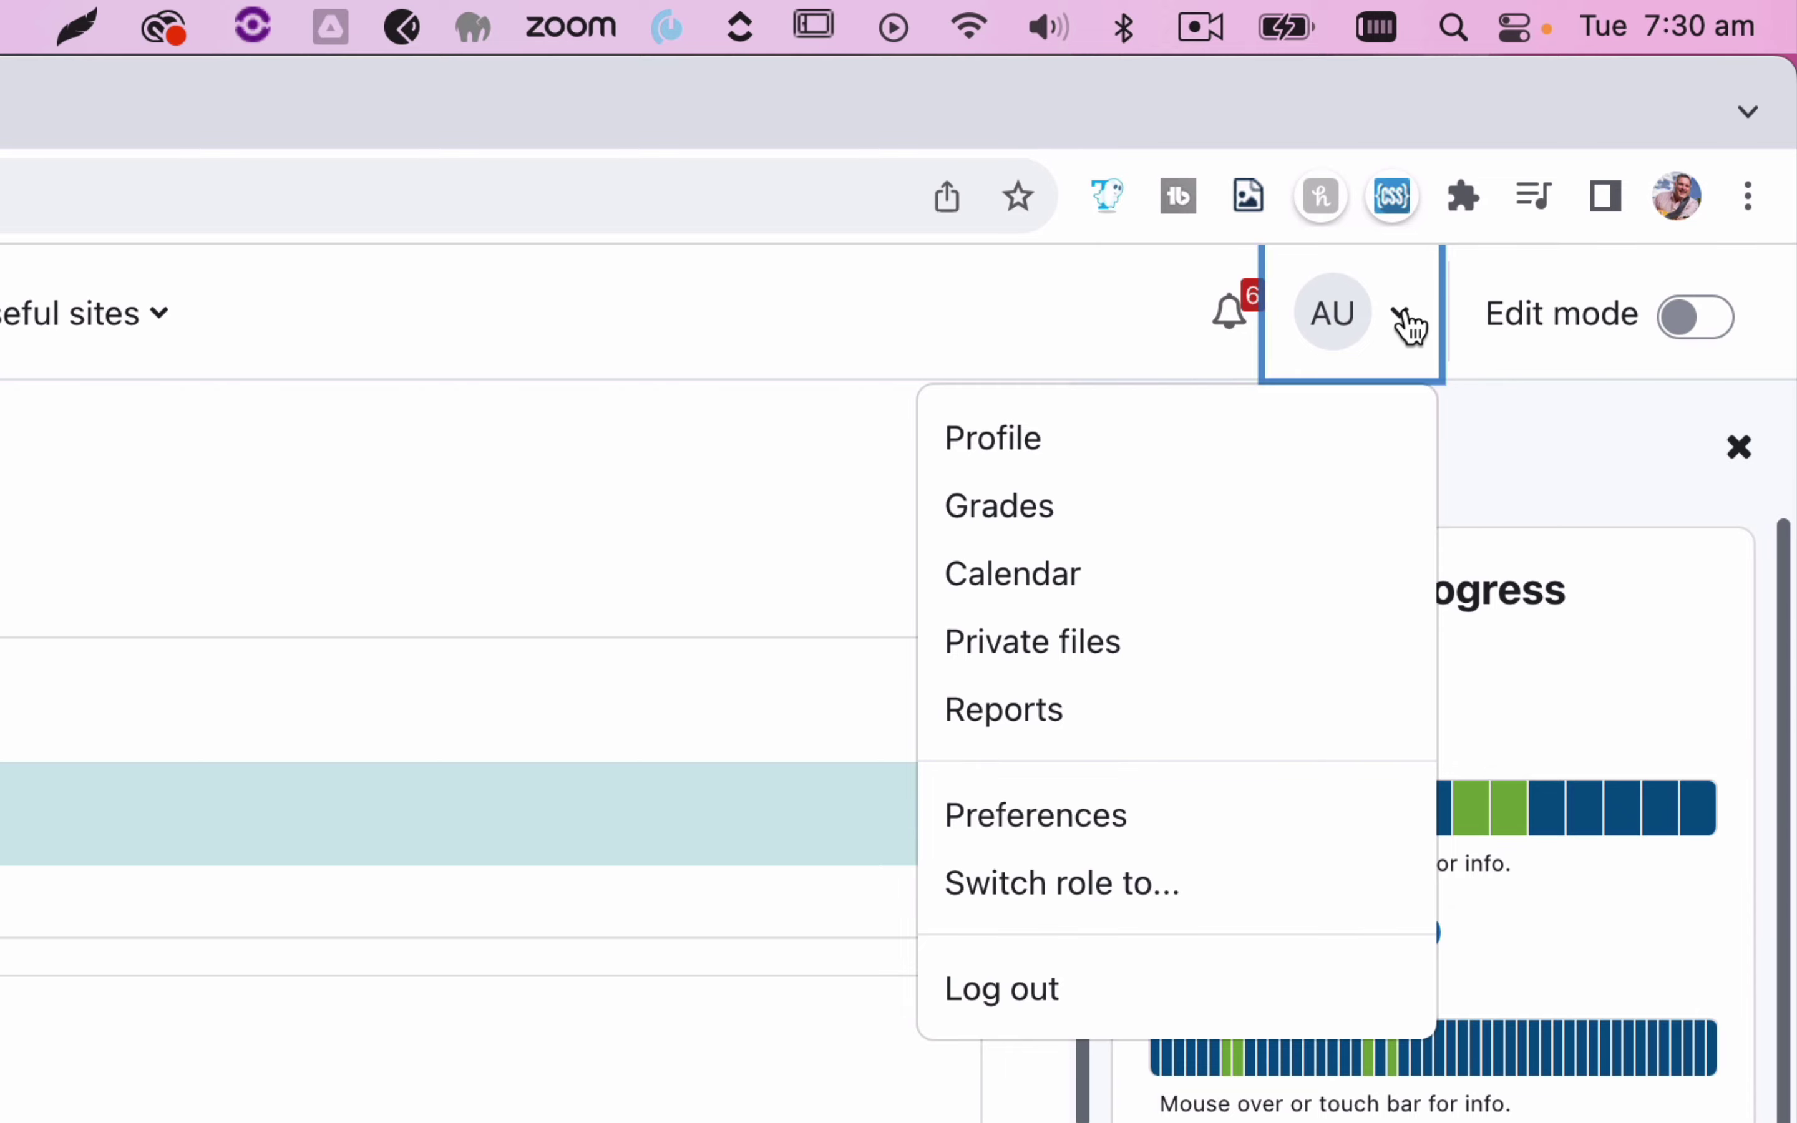
left_click(1116, 842)
scroll(815, 939, "down", 3)
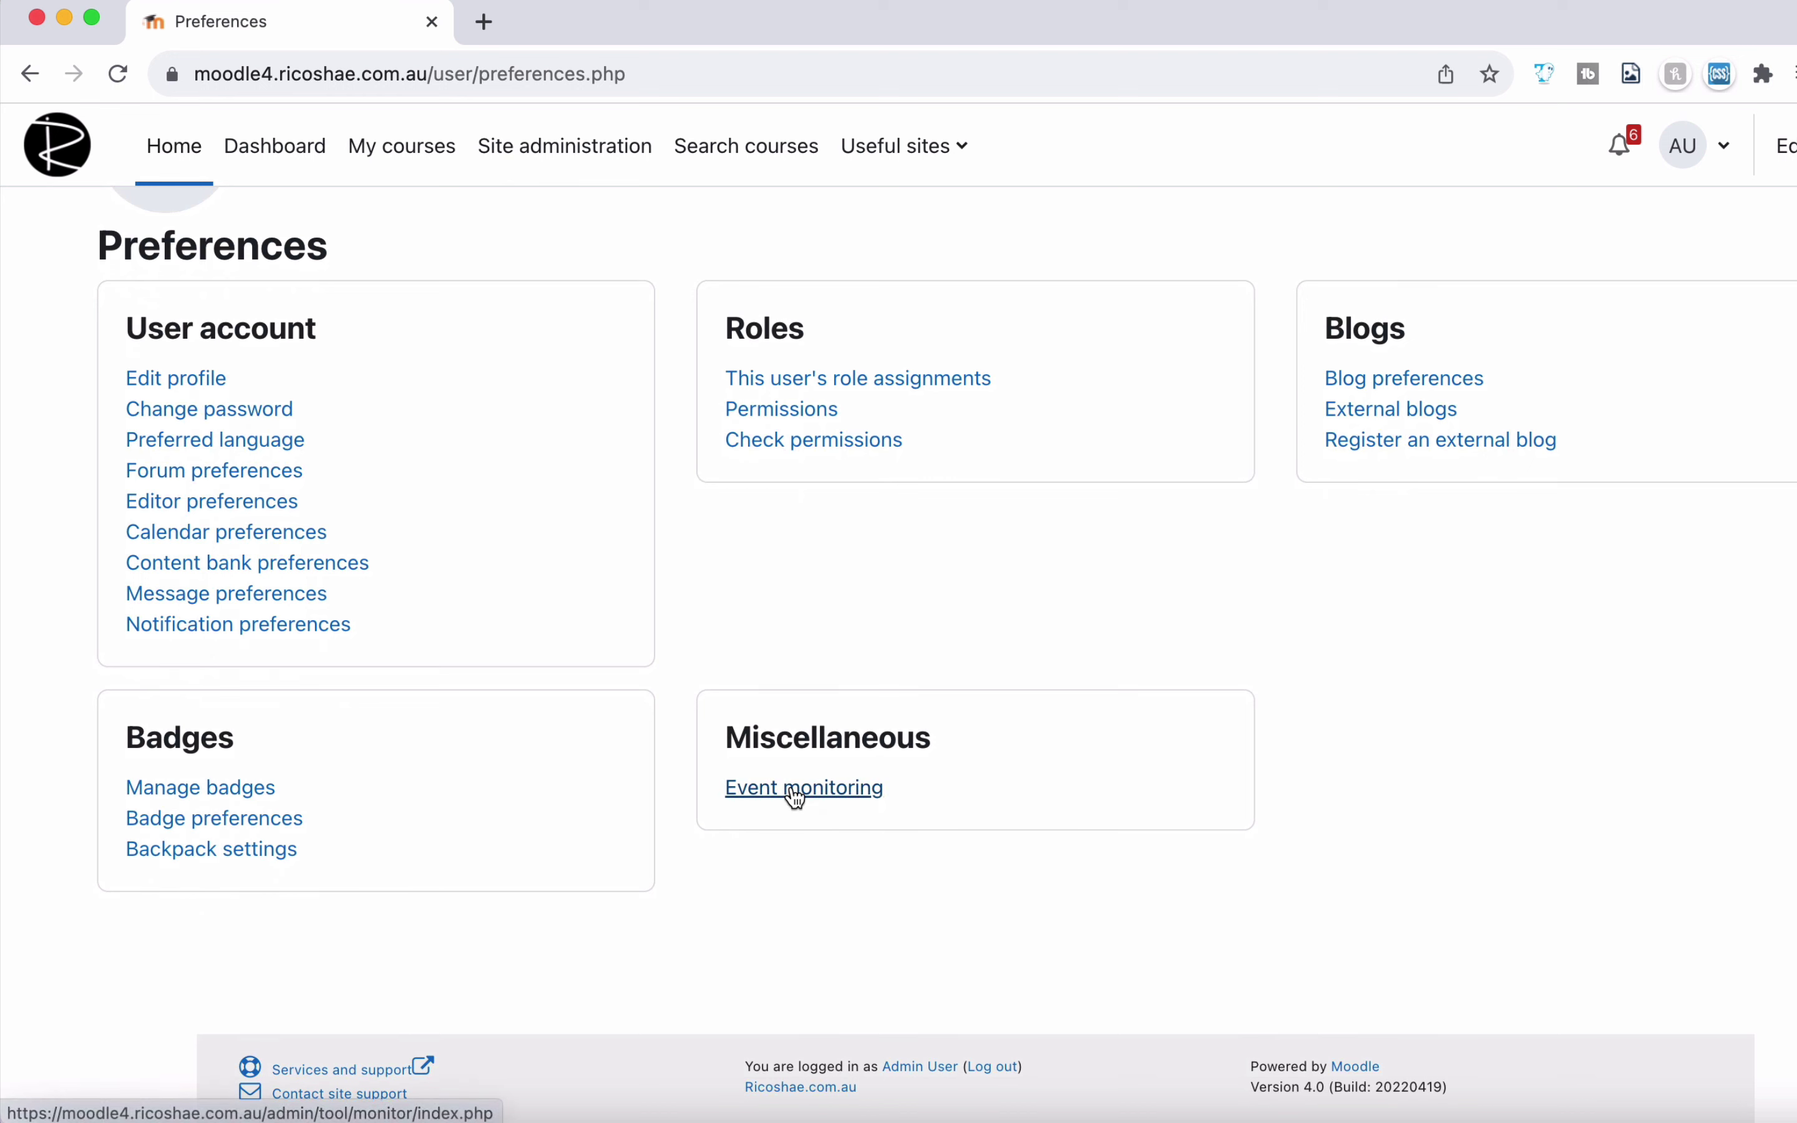
Go from Event monitoring under Miscellaneous to the Event monitoring rules page
left_click(796, 792)
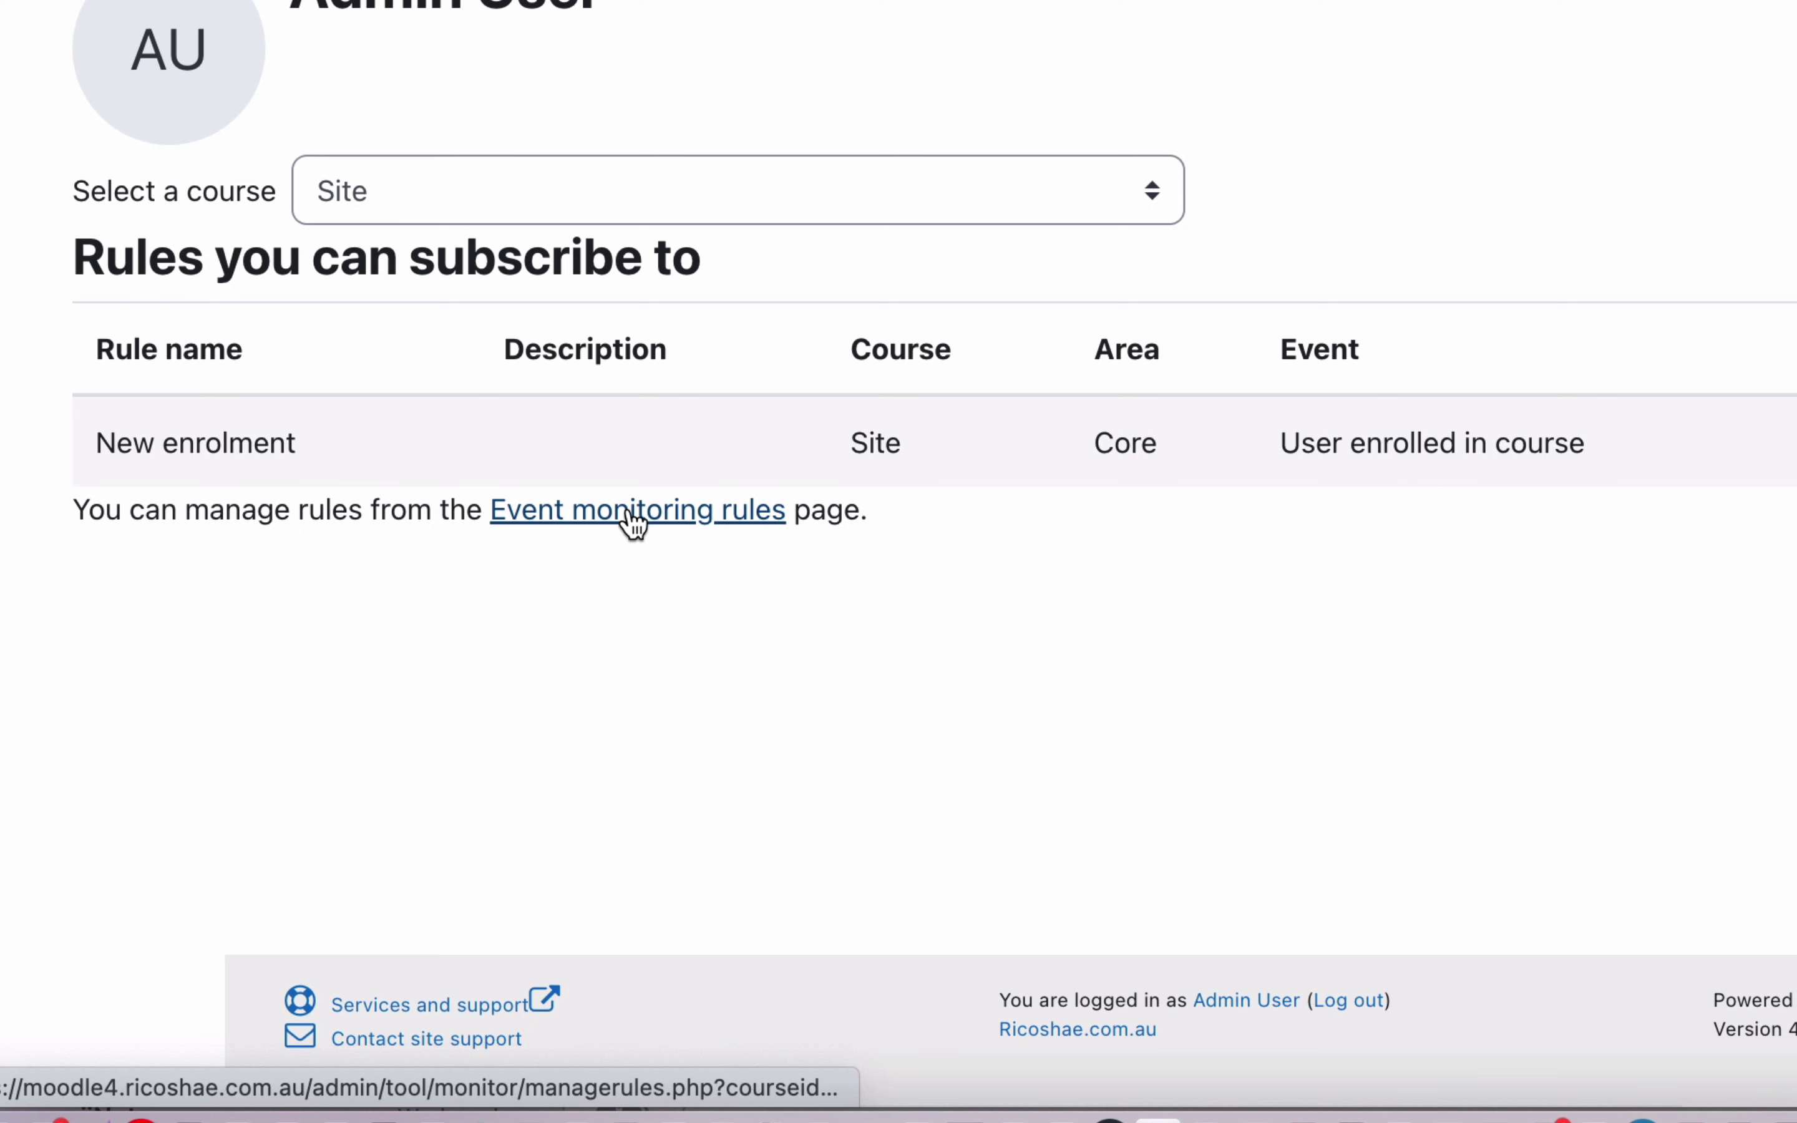
left_click(634, 519)
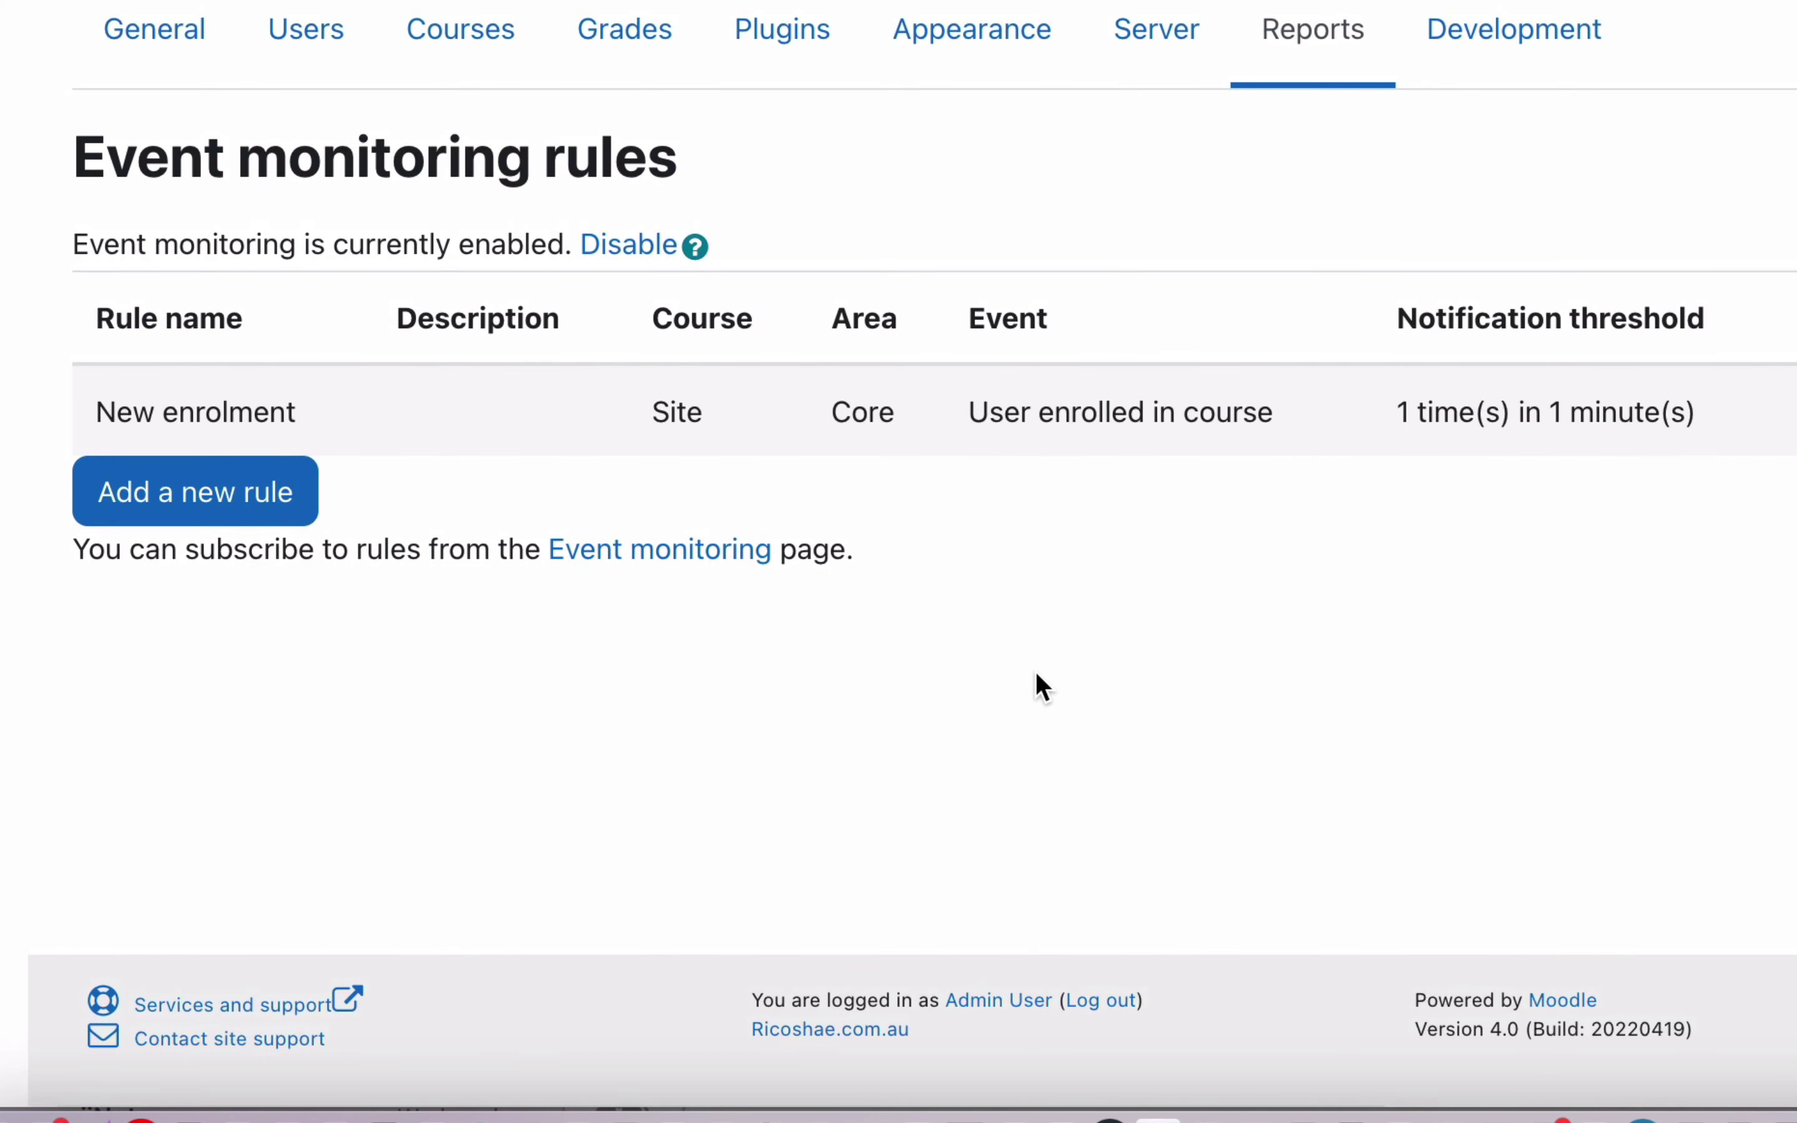
Add a new rule named 'Student has enrolled' monitoring the Core area
left_click(171, 493)
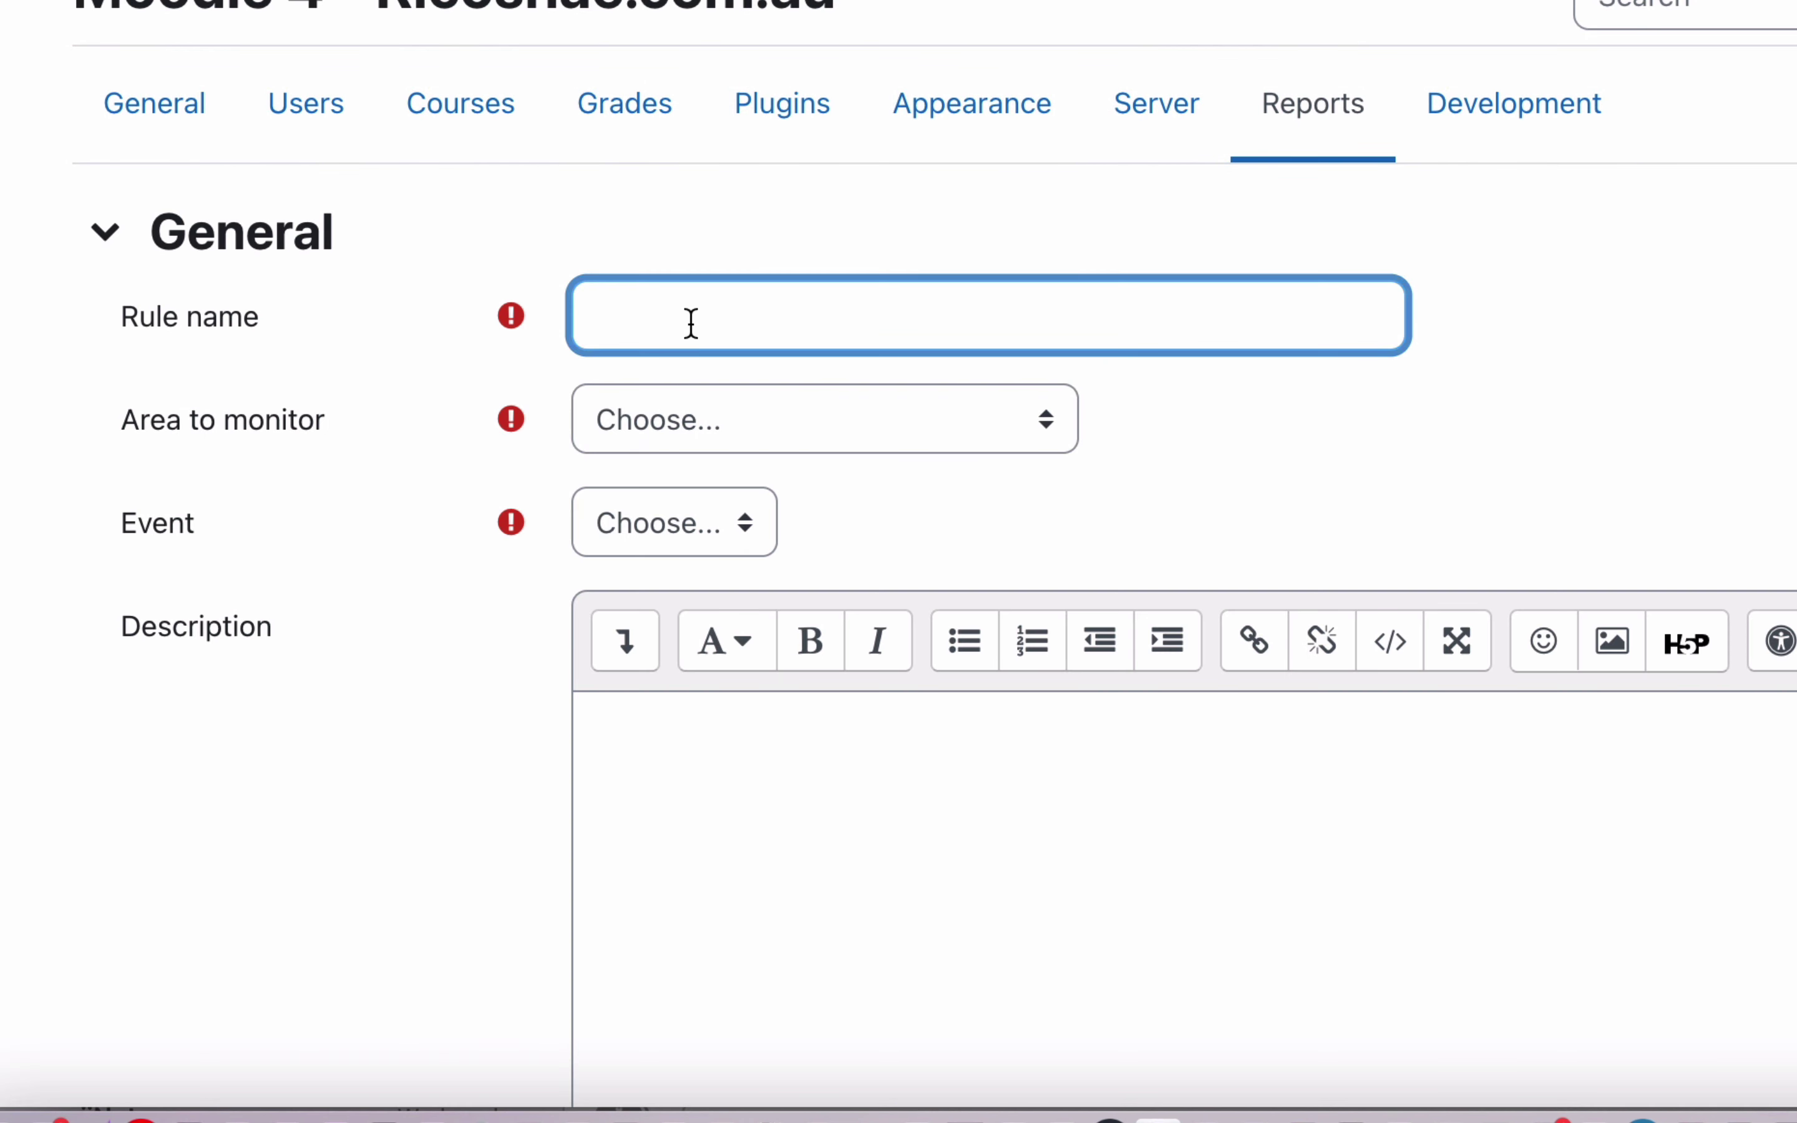
type("Student has enr")
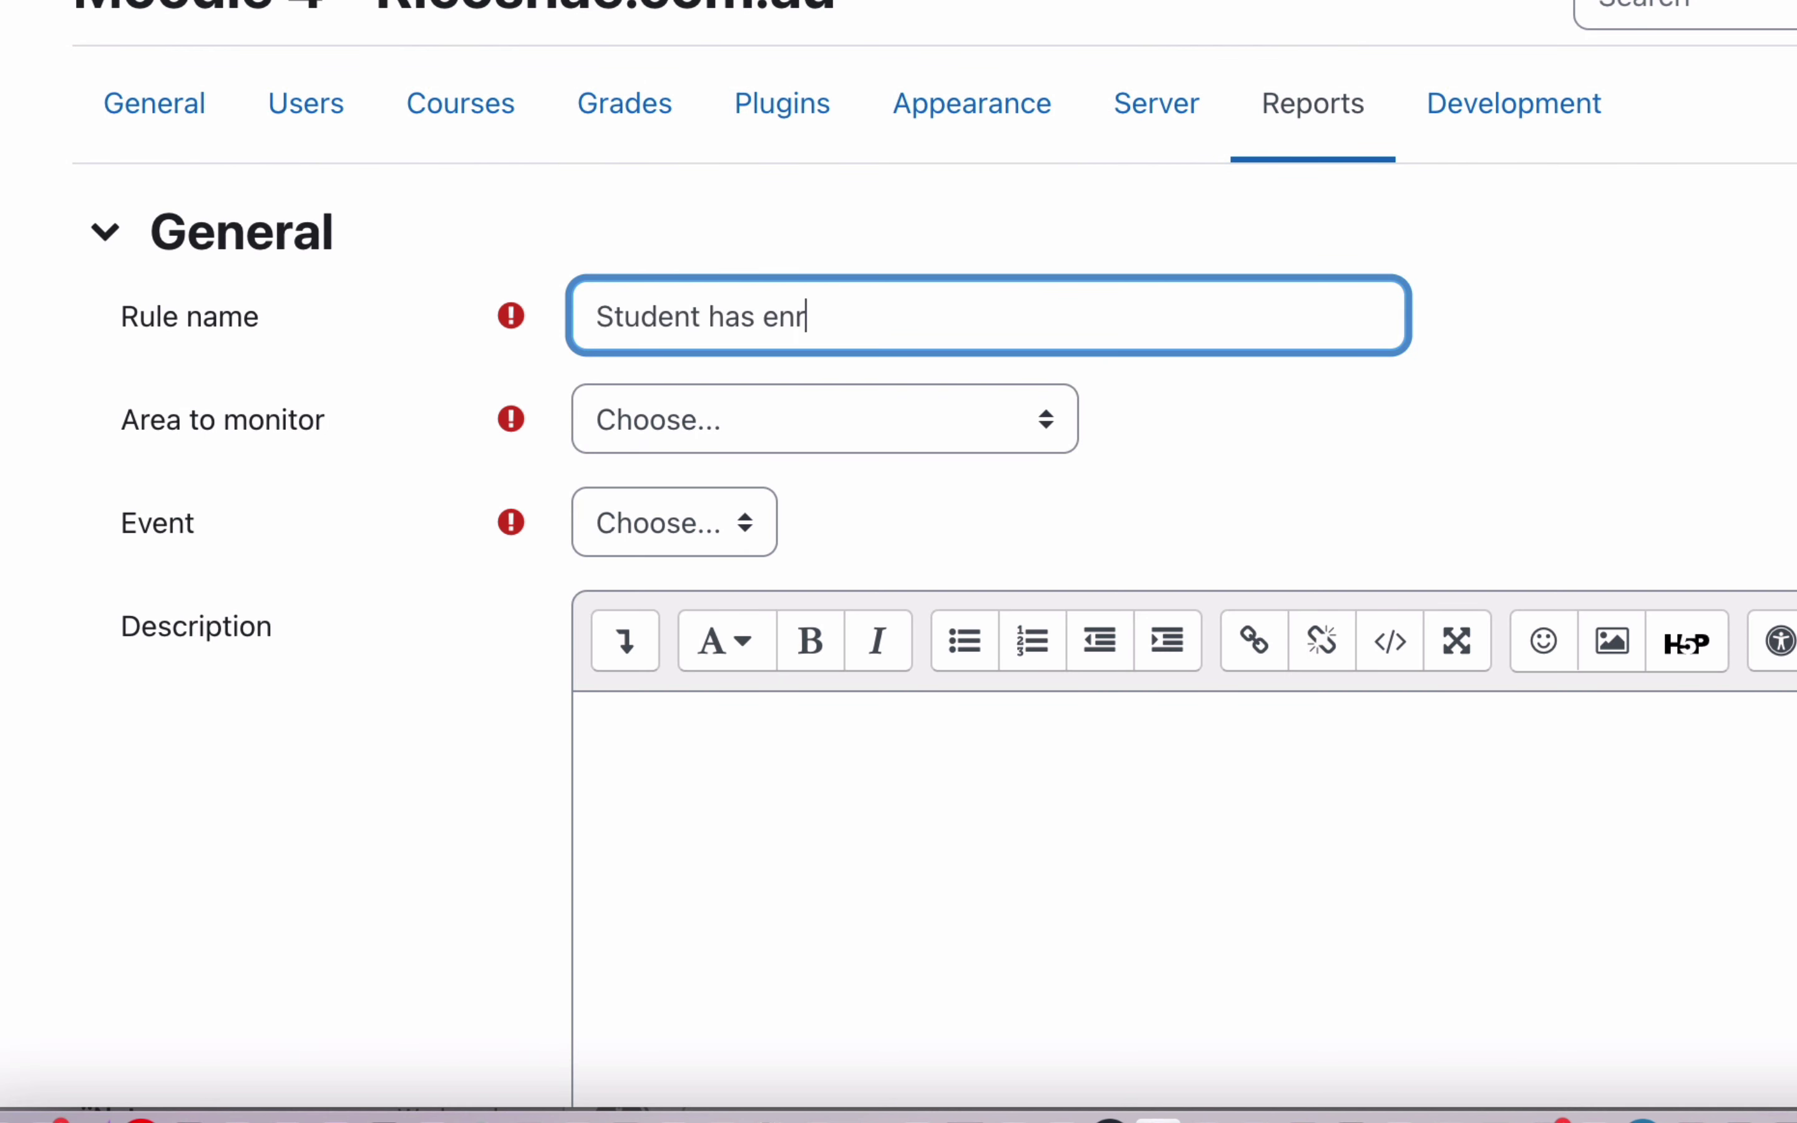
type("olled")
left_click(663, 422)
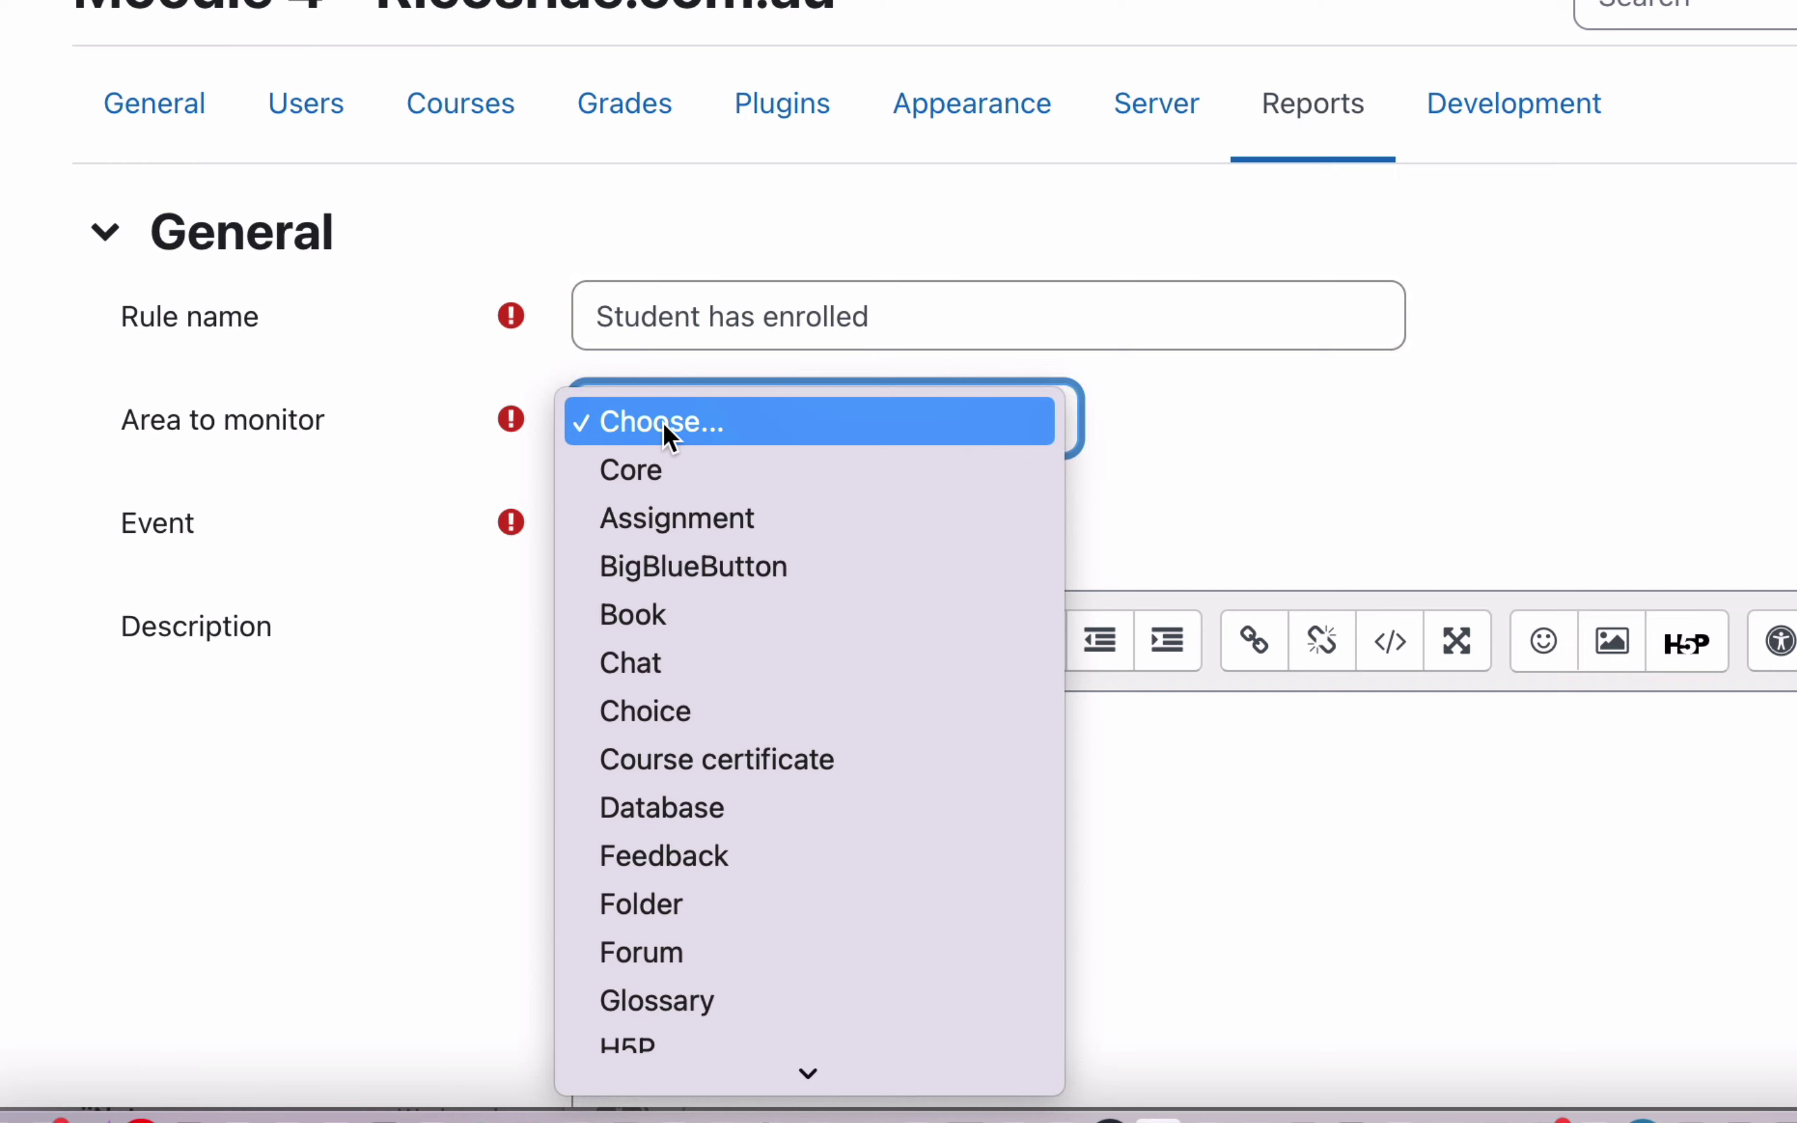
left_click(653, 468)
Set the rule's event to User enrolled in course
left_click(769, 530)
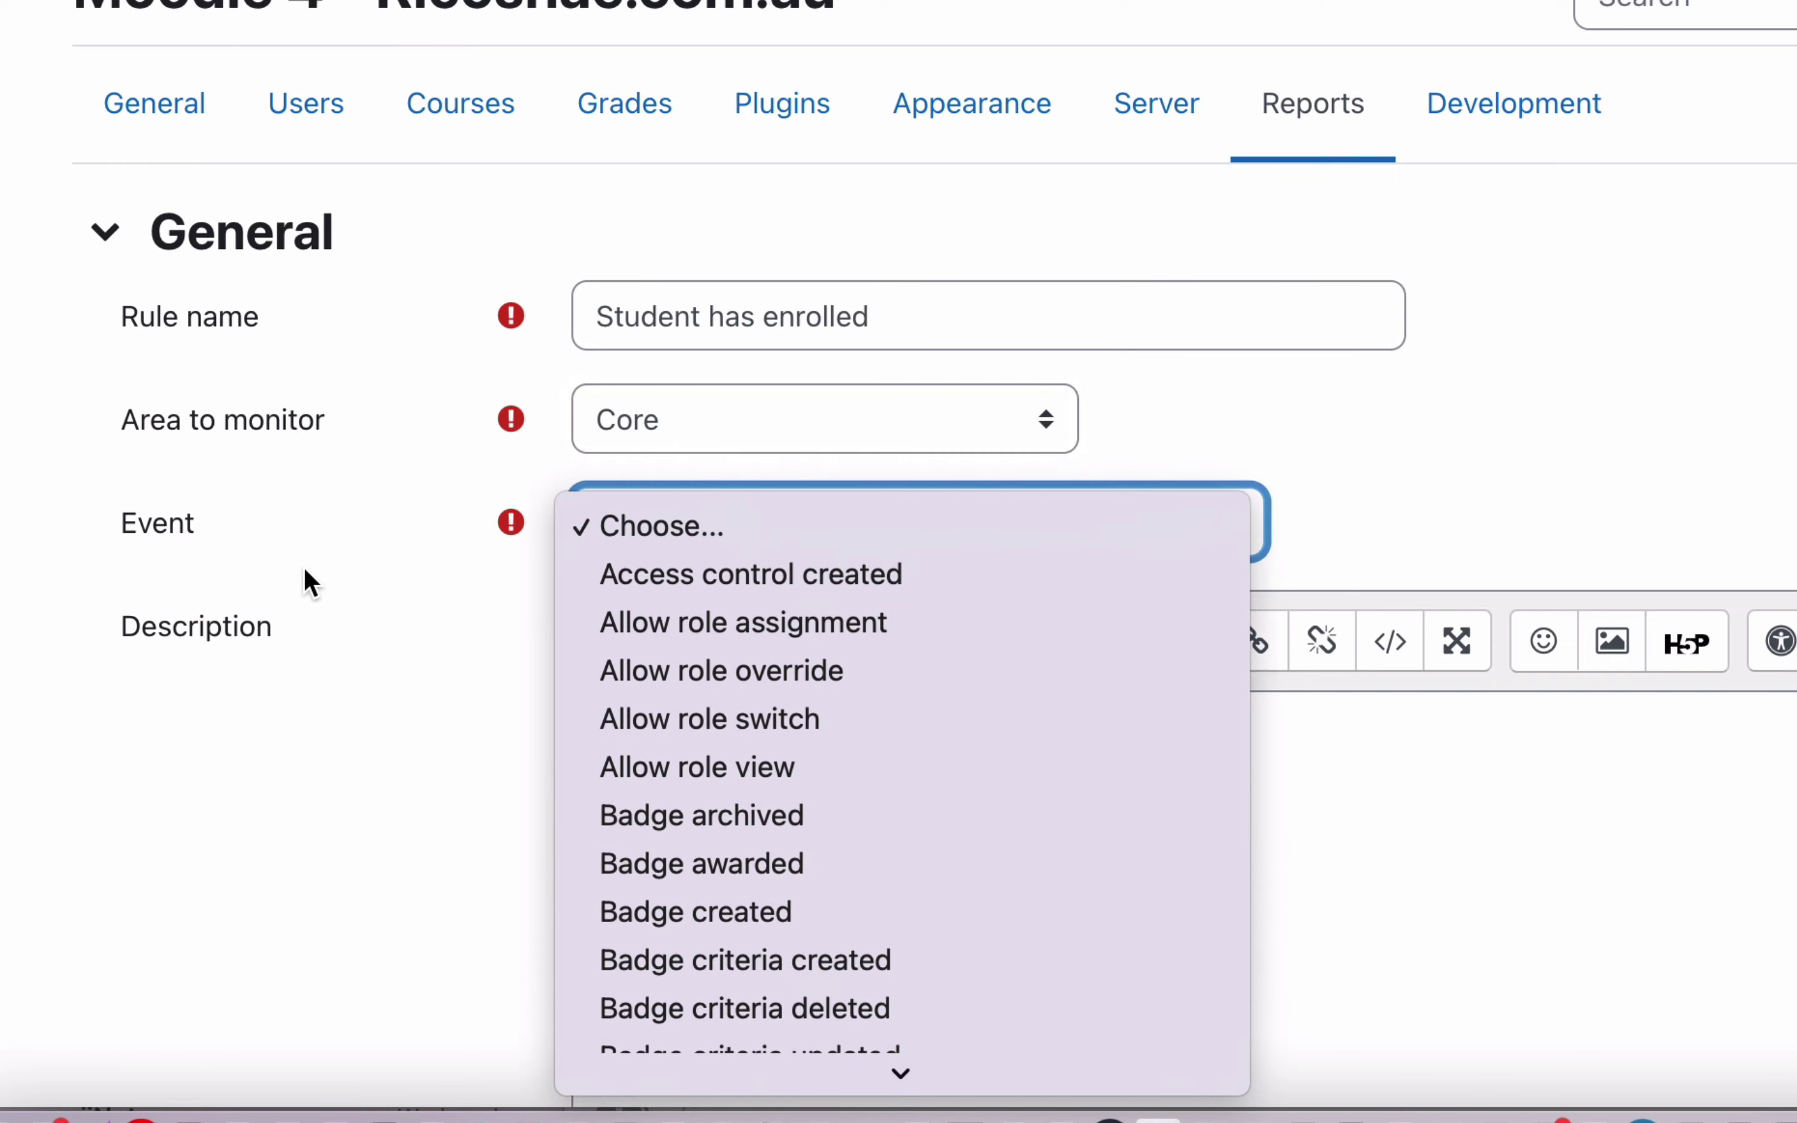
scroll(786, 750, "down", 20)
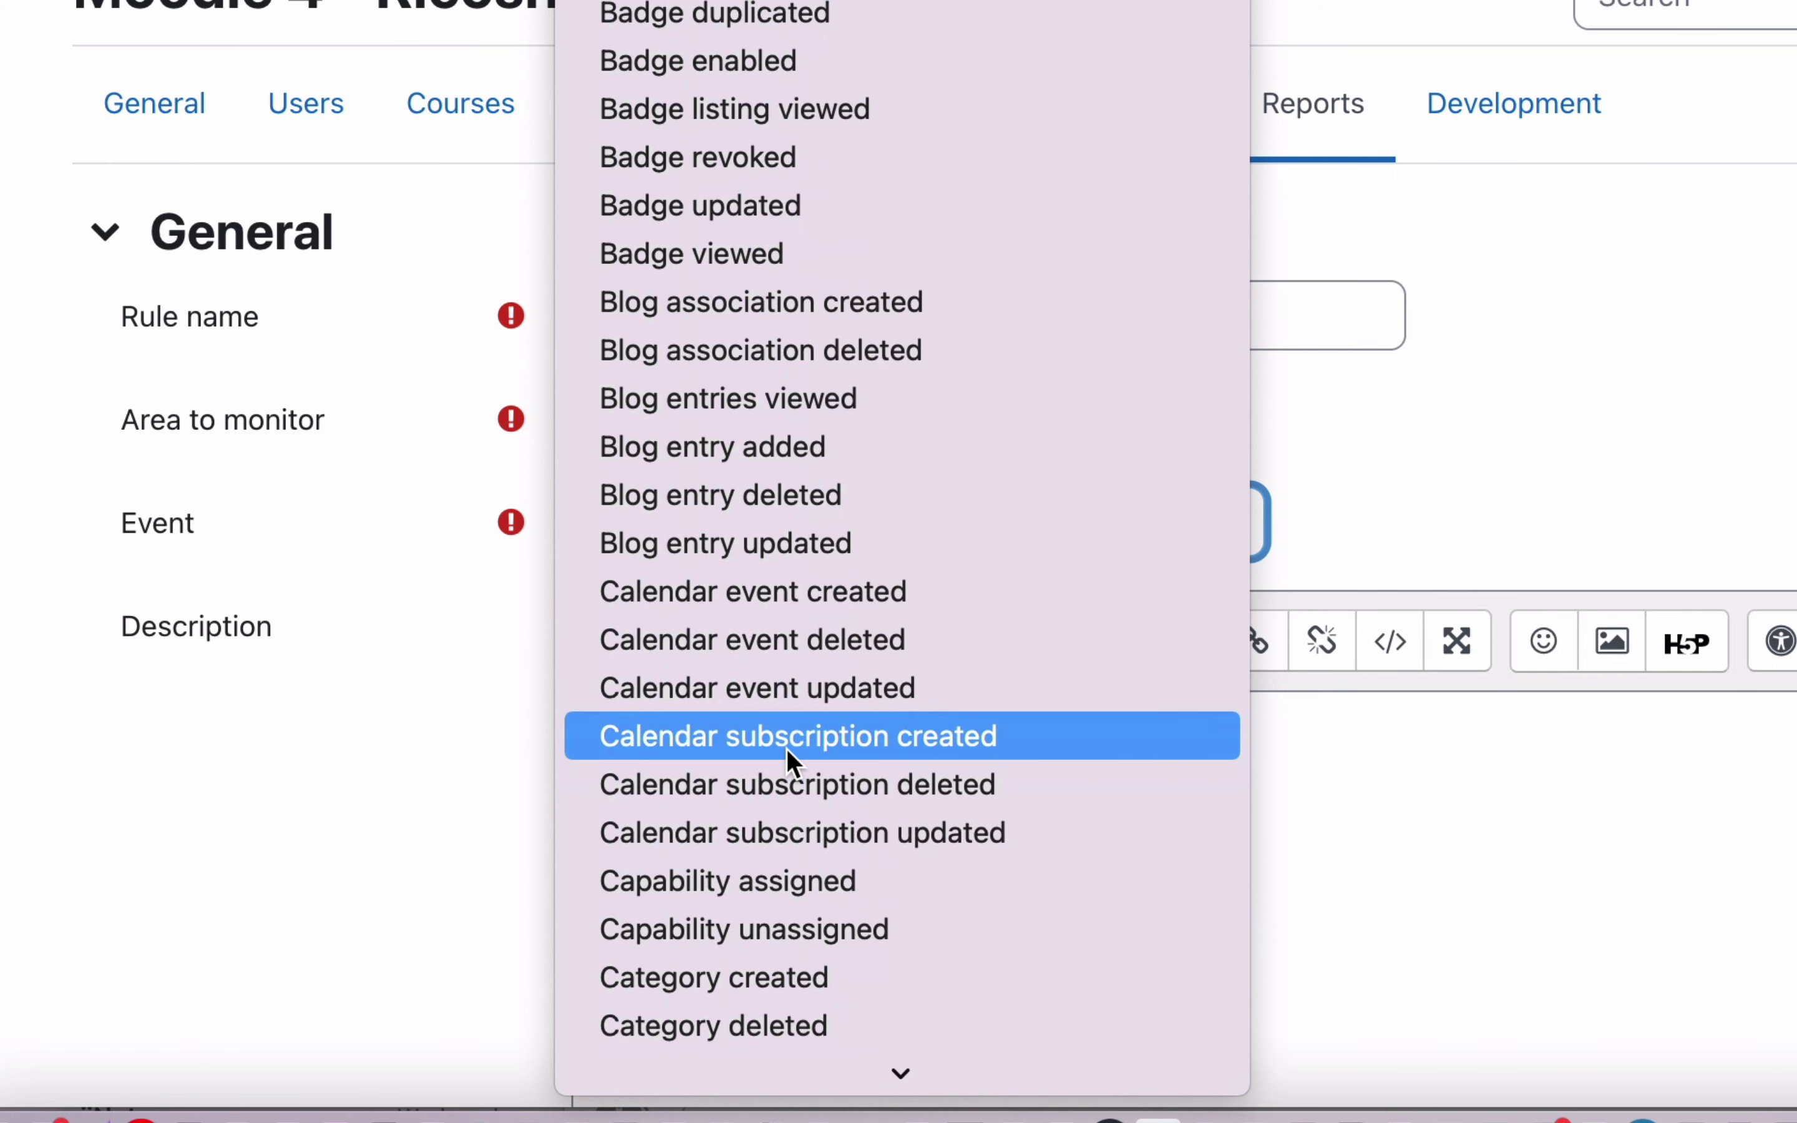
scroll(786, 750, "down", 20)
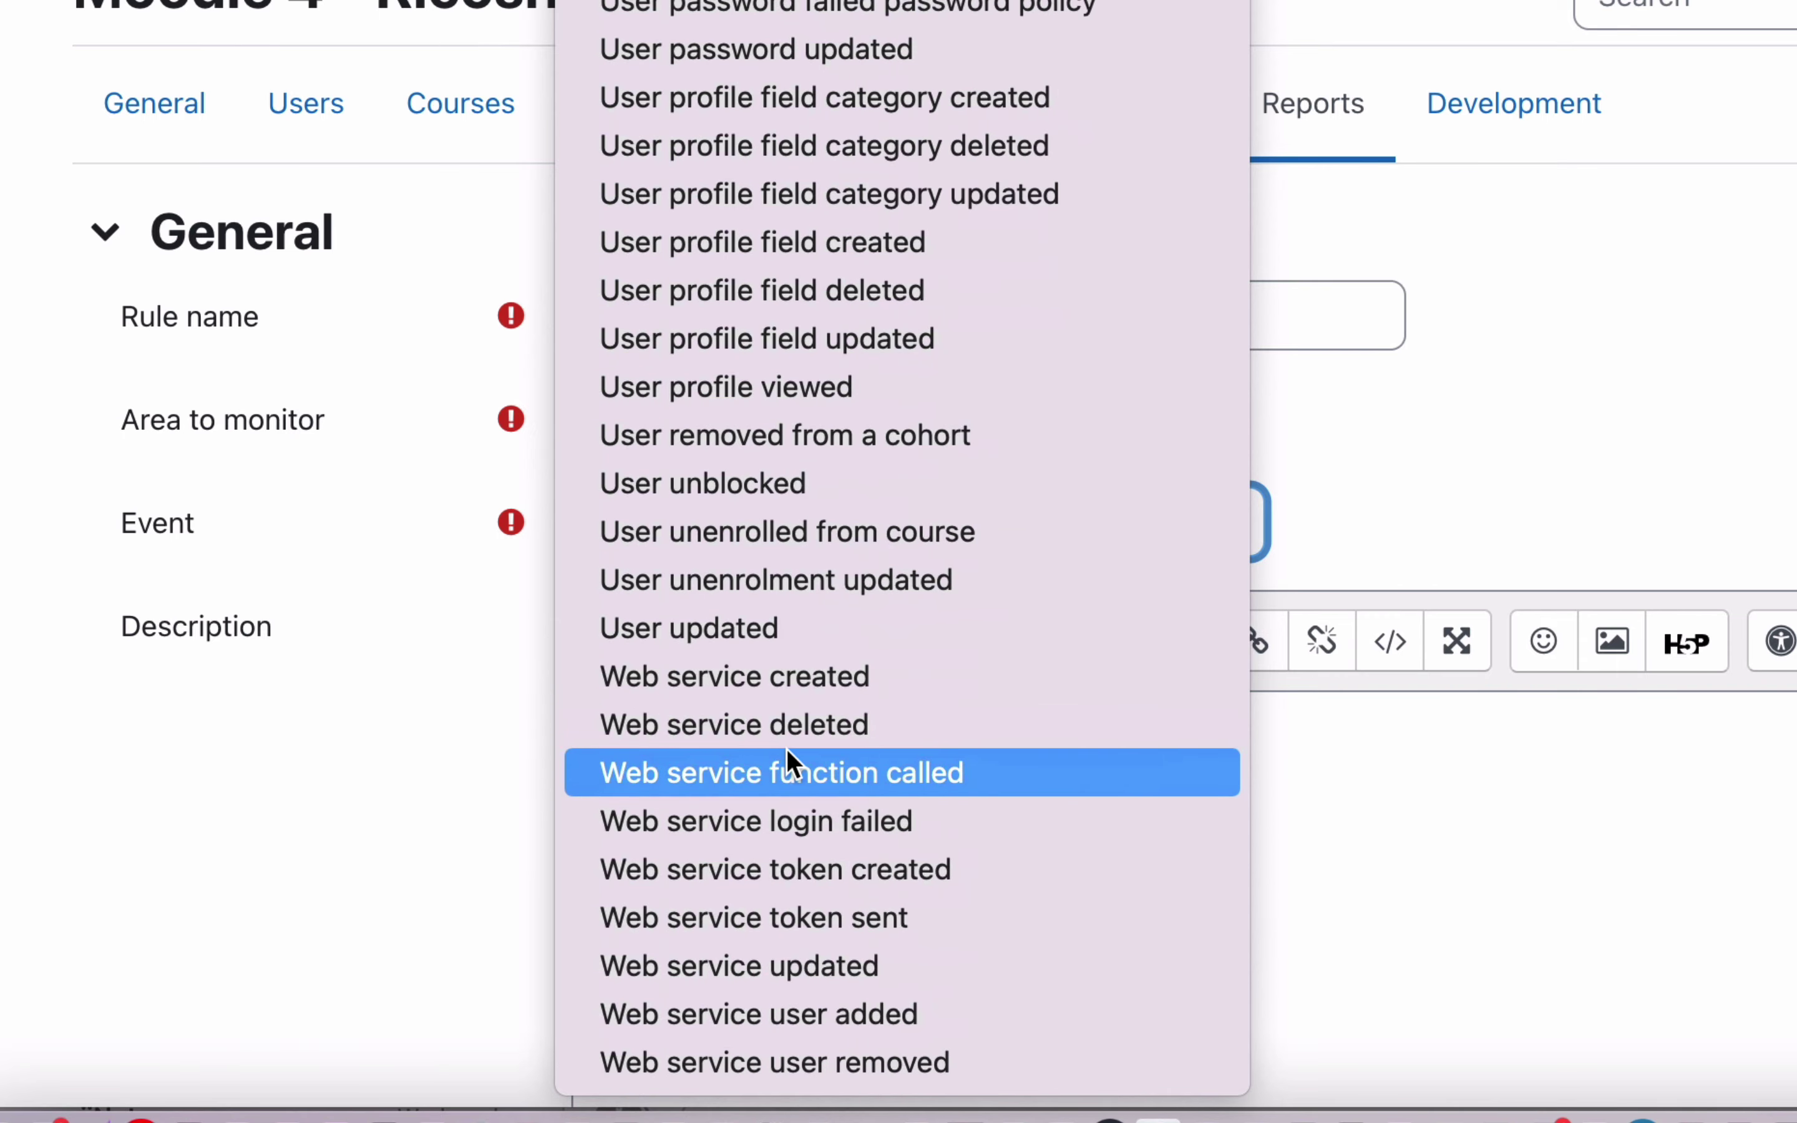
scroll(787, 749, "up", 20)
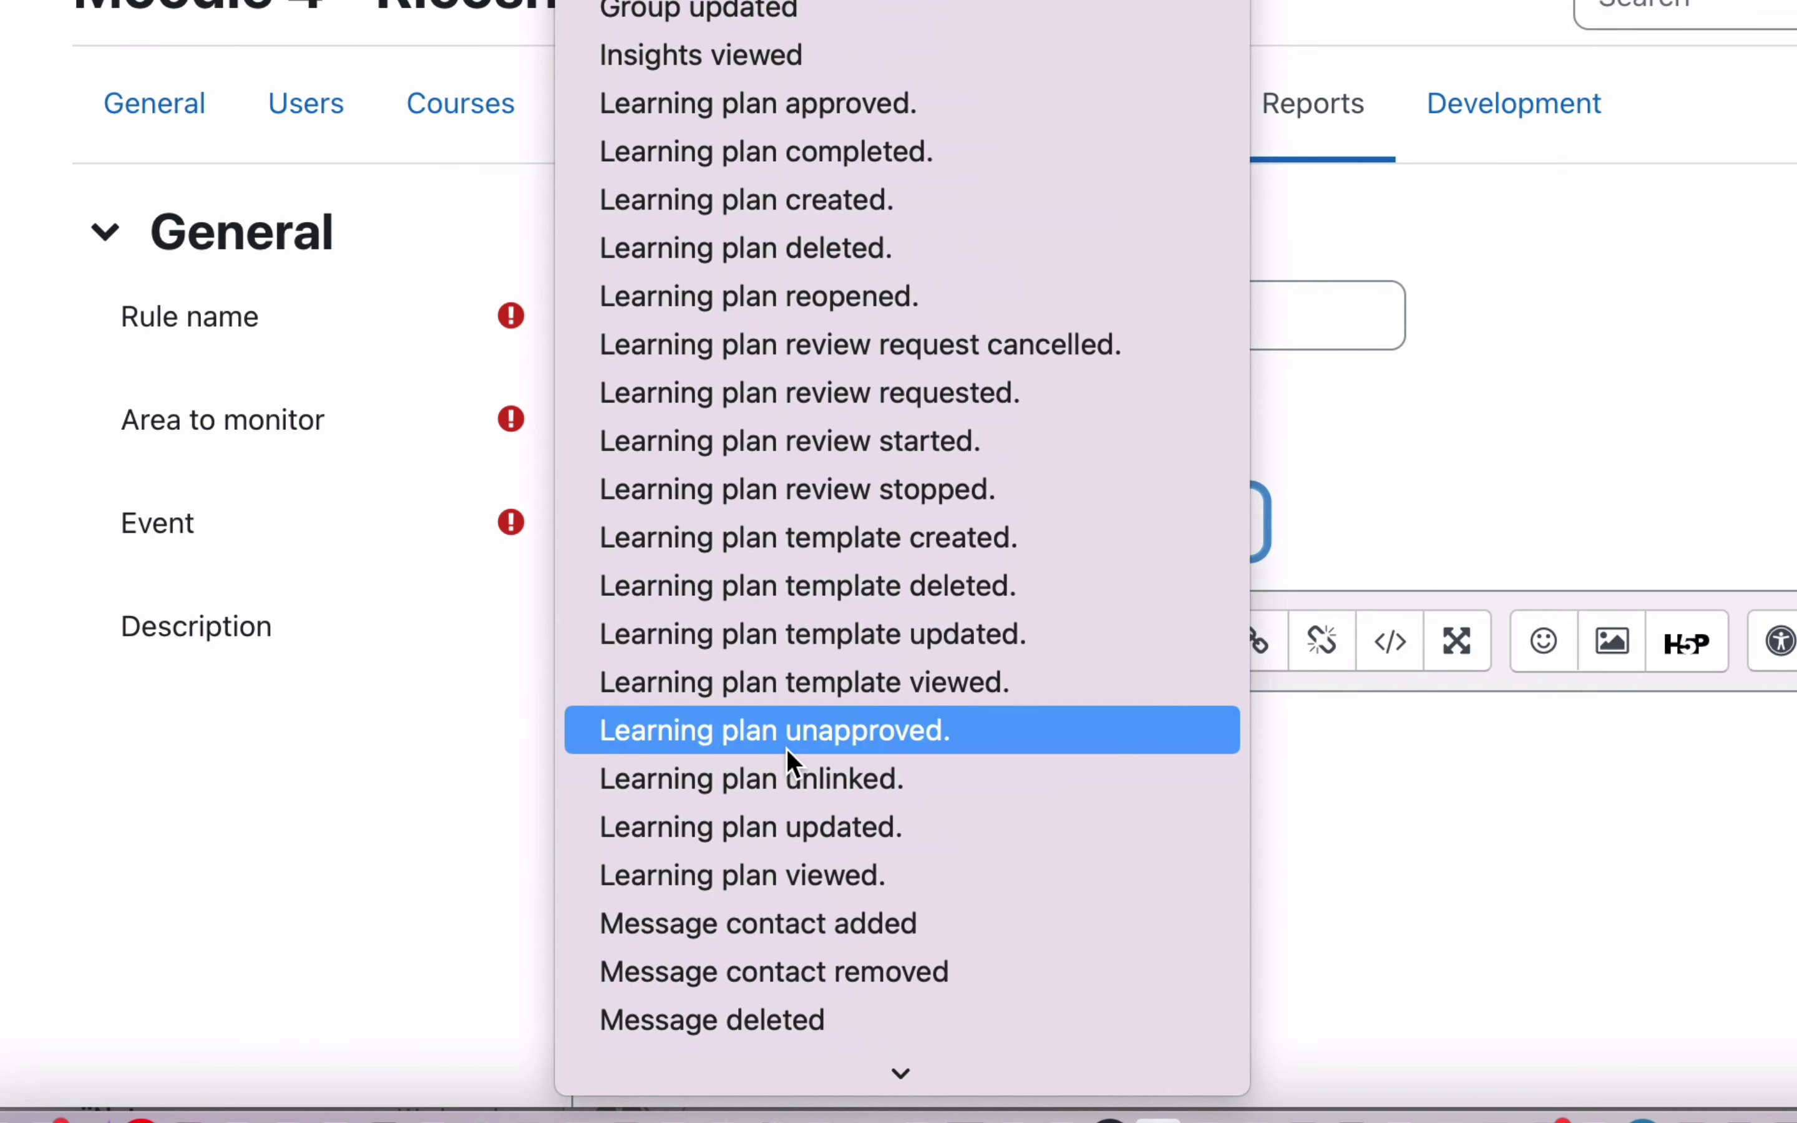
scroll(786, 749, "down", 20)
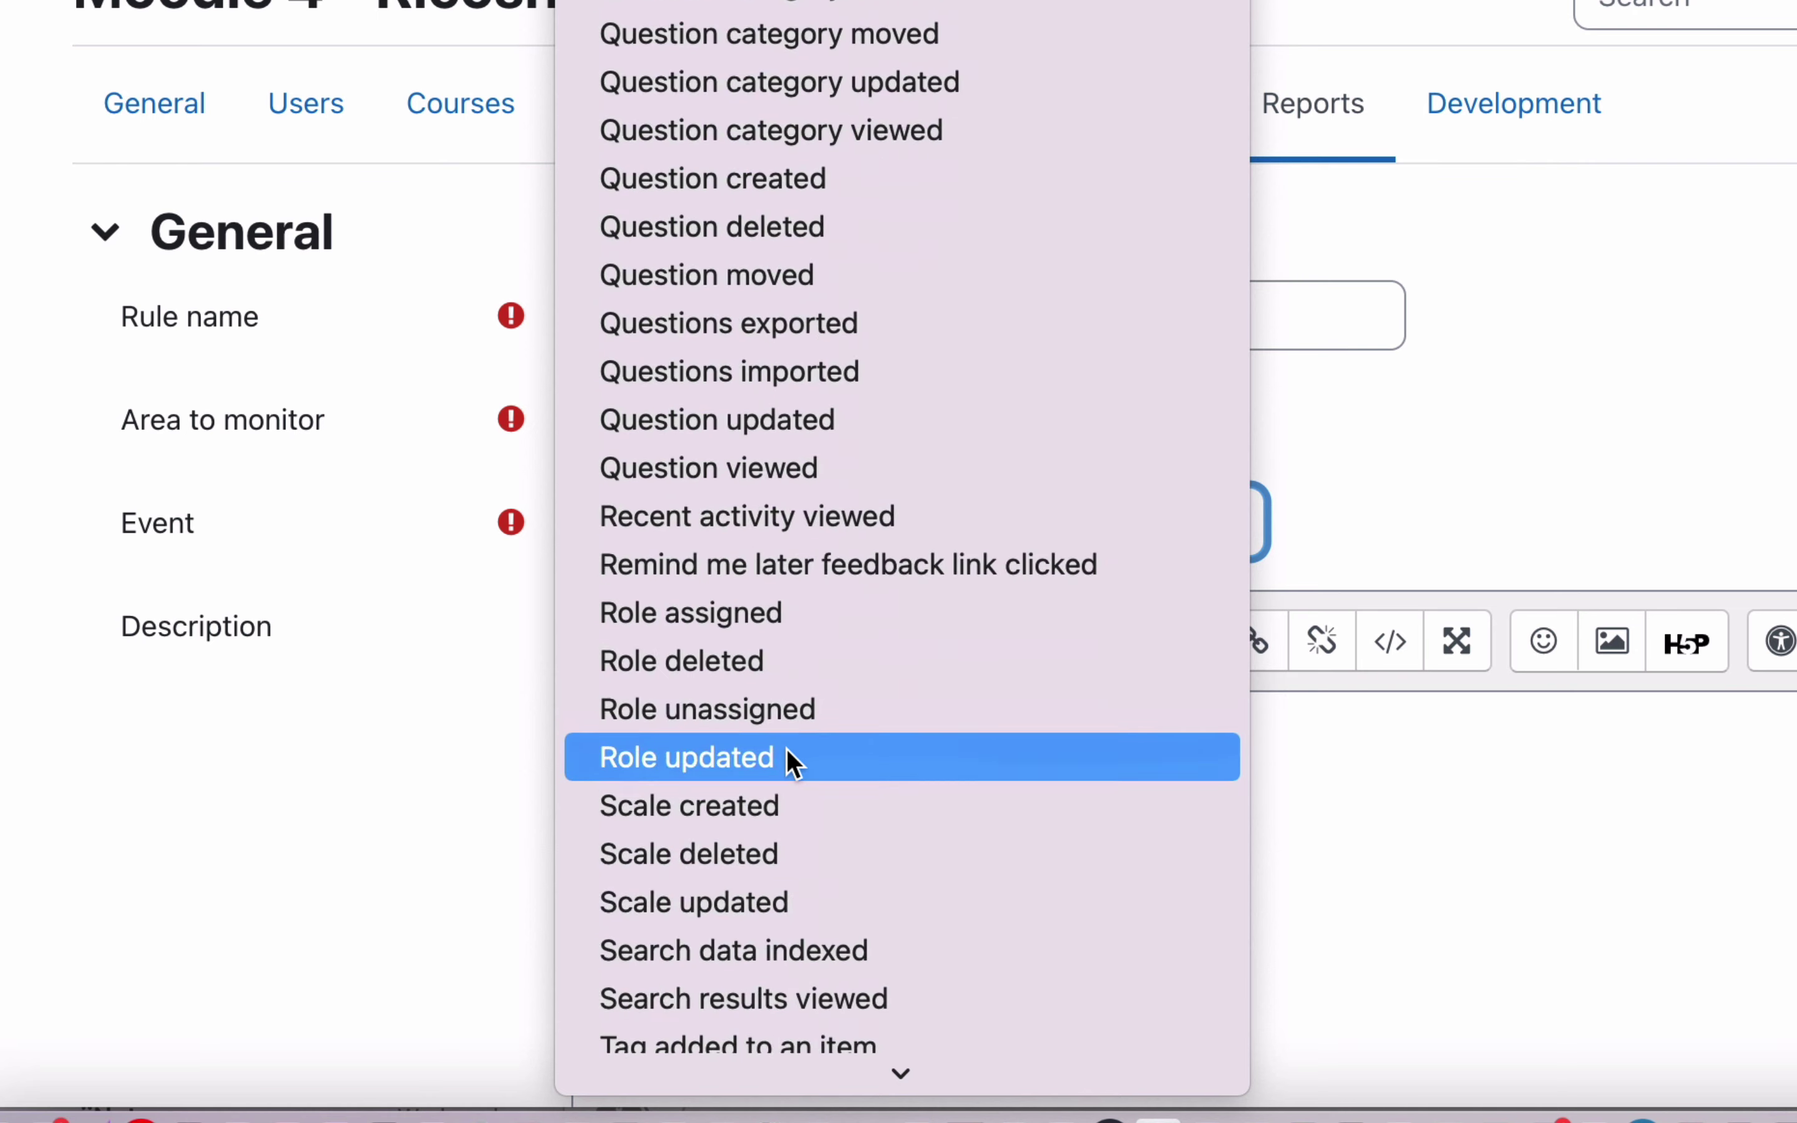
scroll(770, 910, "down", 10)
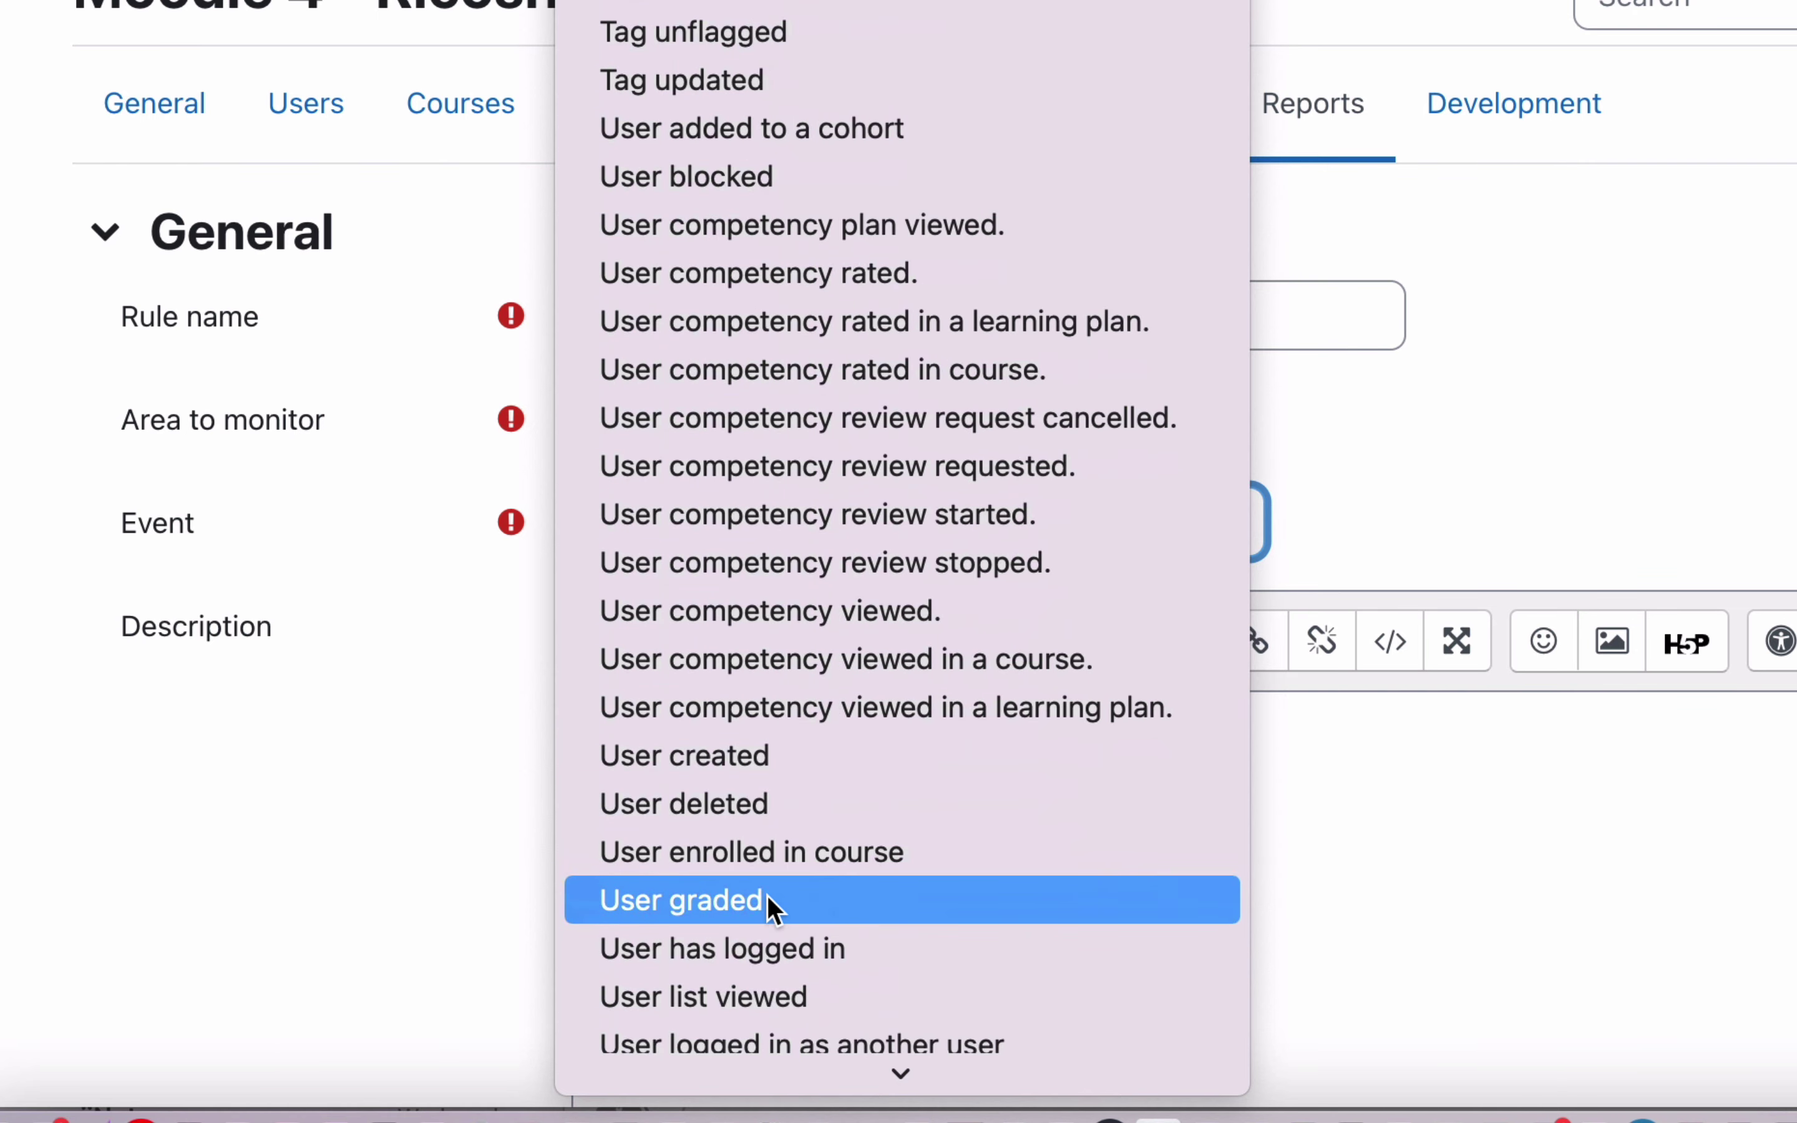
left_click(815, 861)
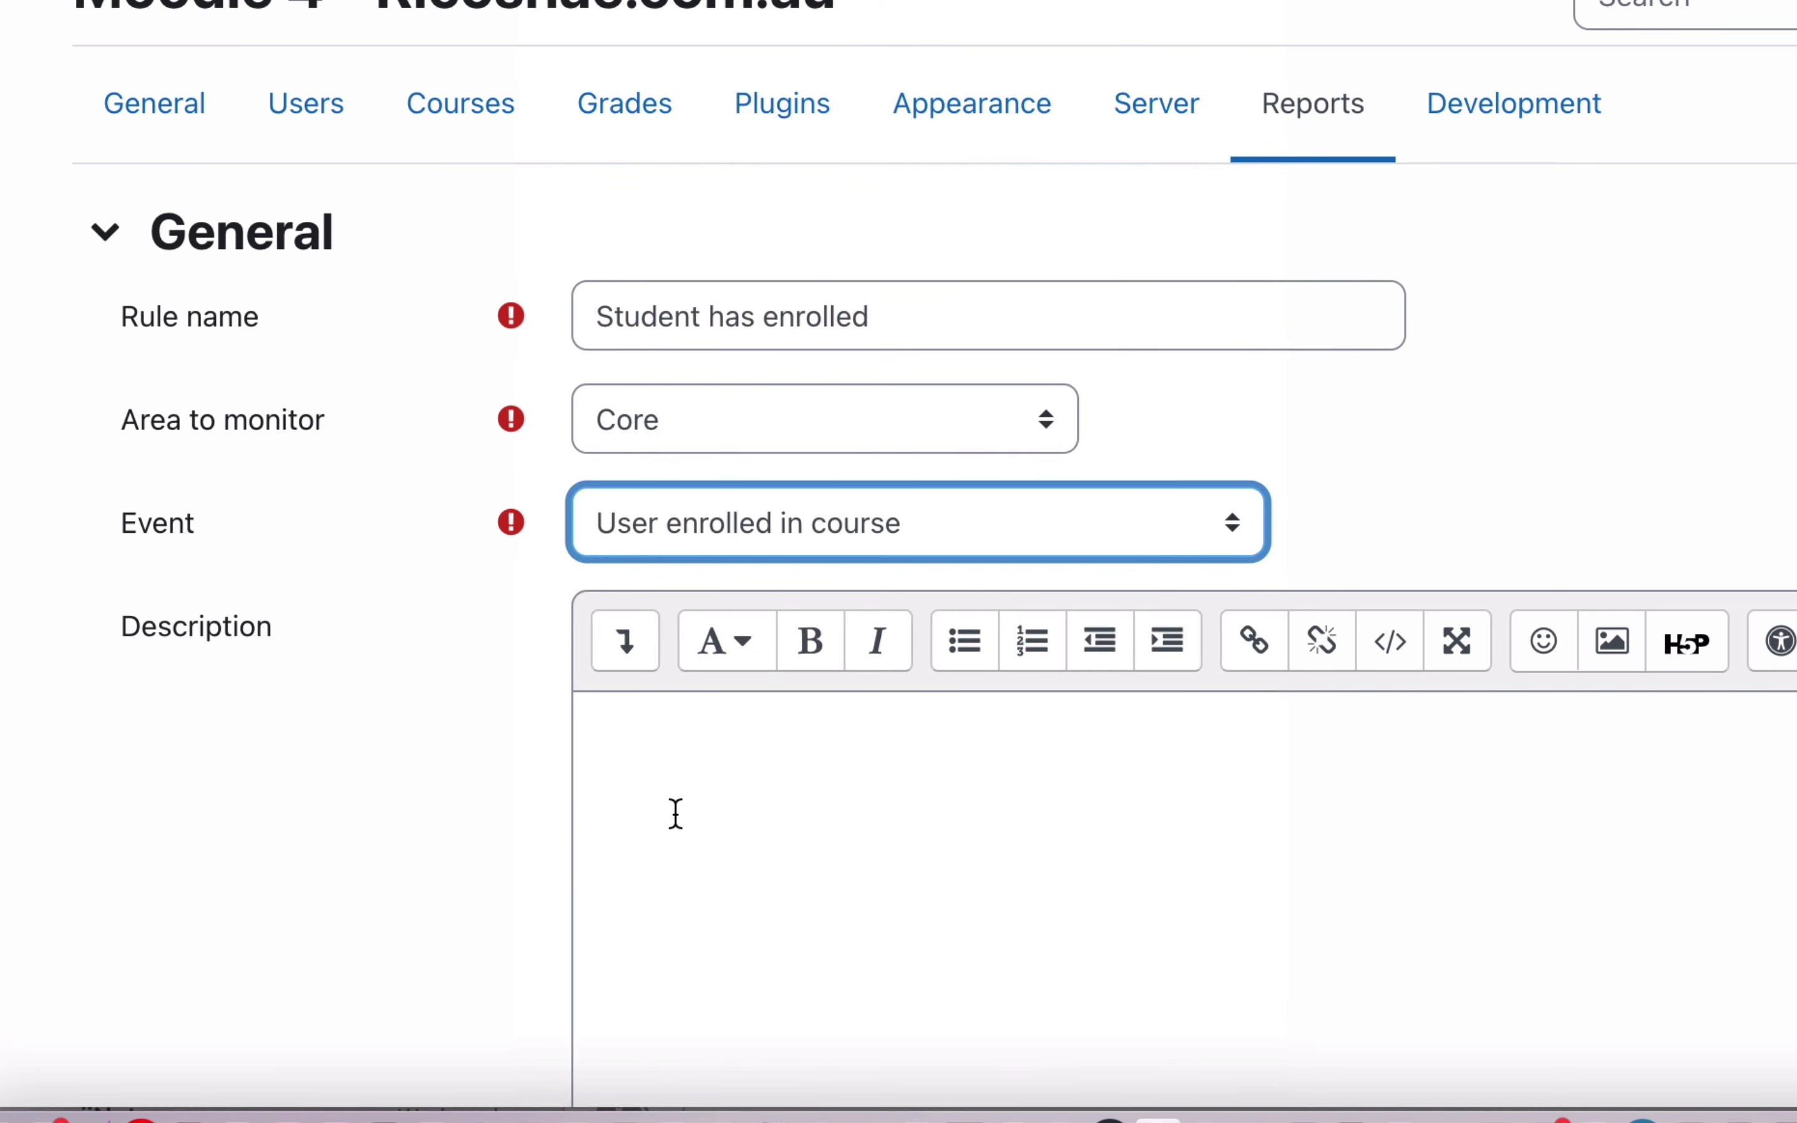
Enter the description 'A user has enrolled in a course.'
scroll(674, 814, "down", 3)
left_click(648, 578)
type("A")
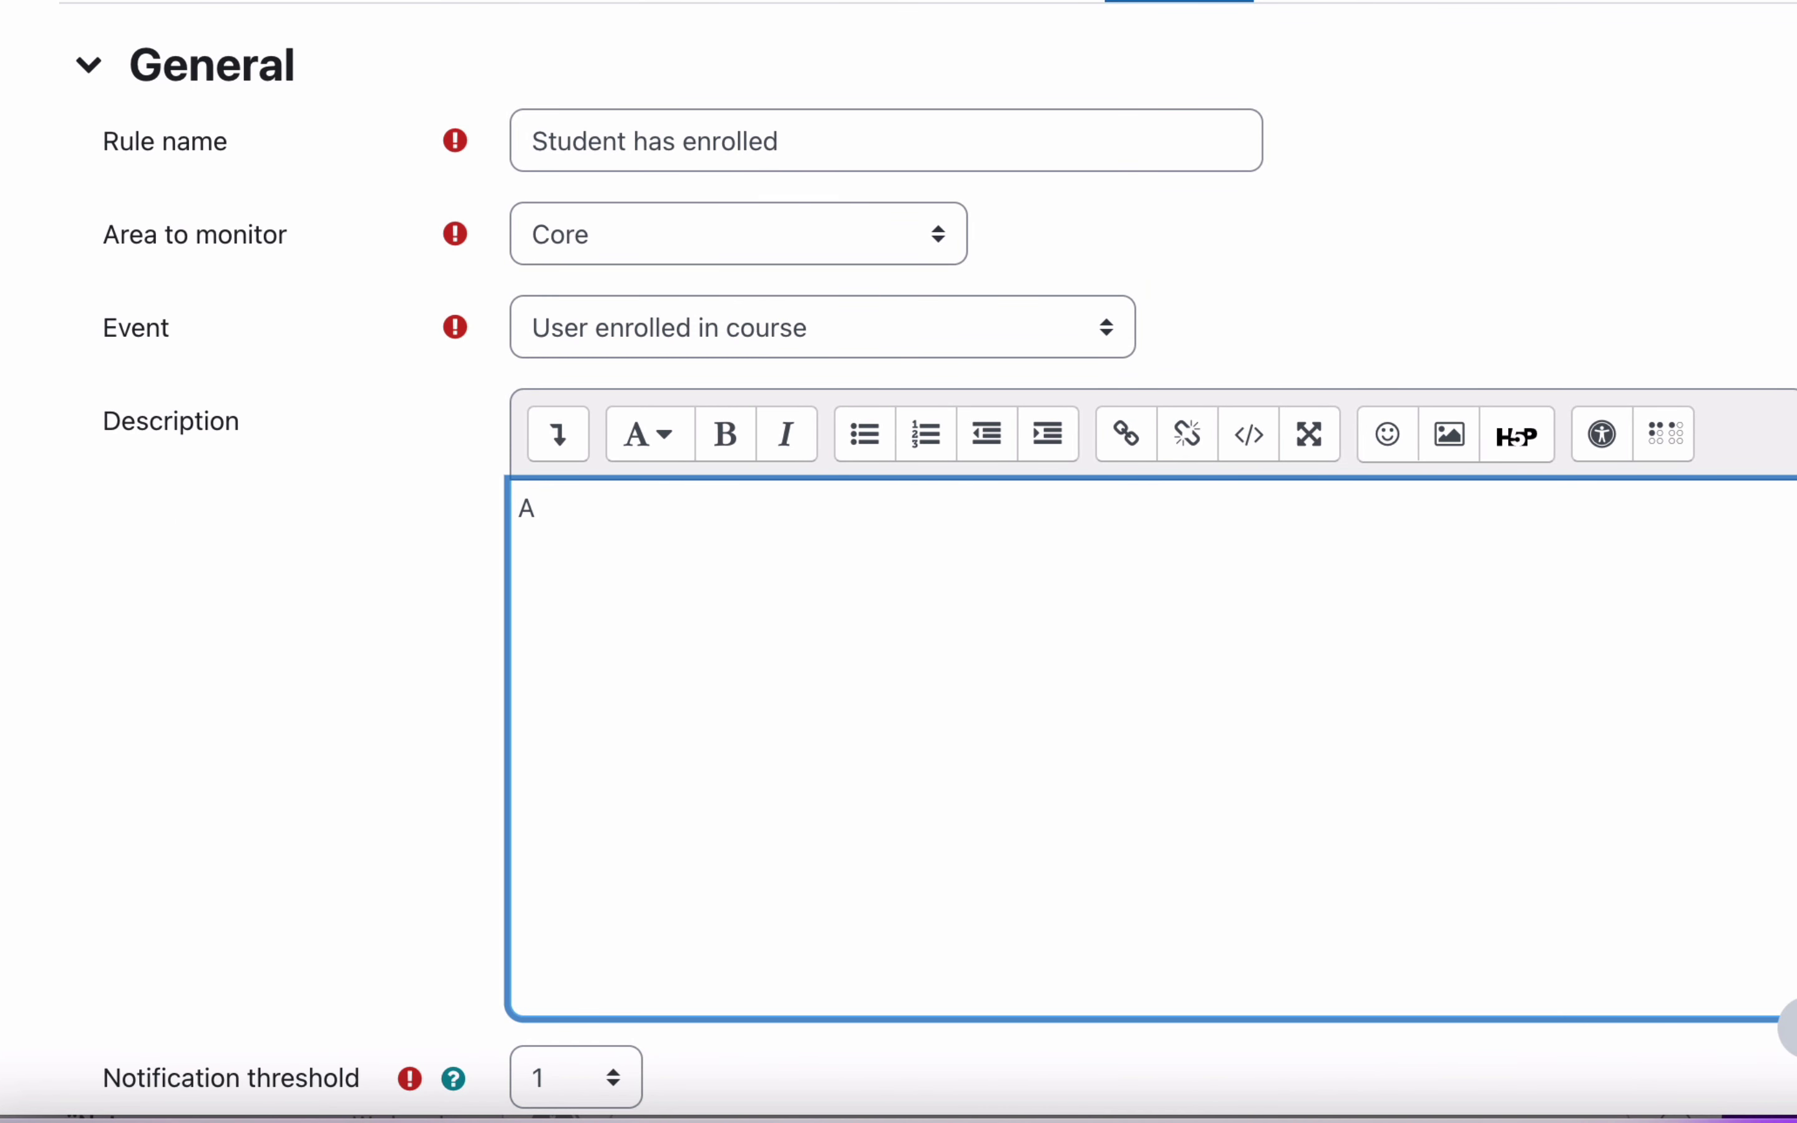
type(" user has enrolled i")
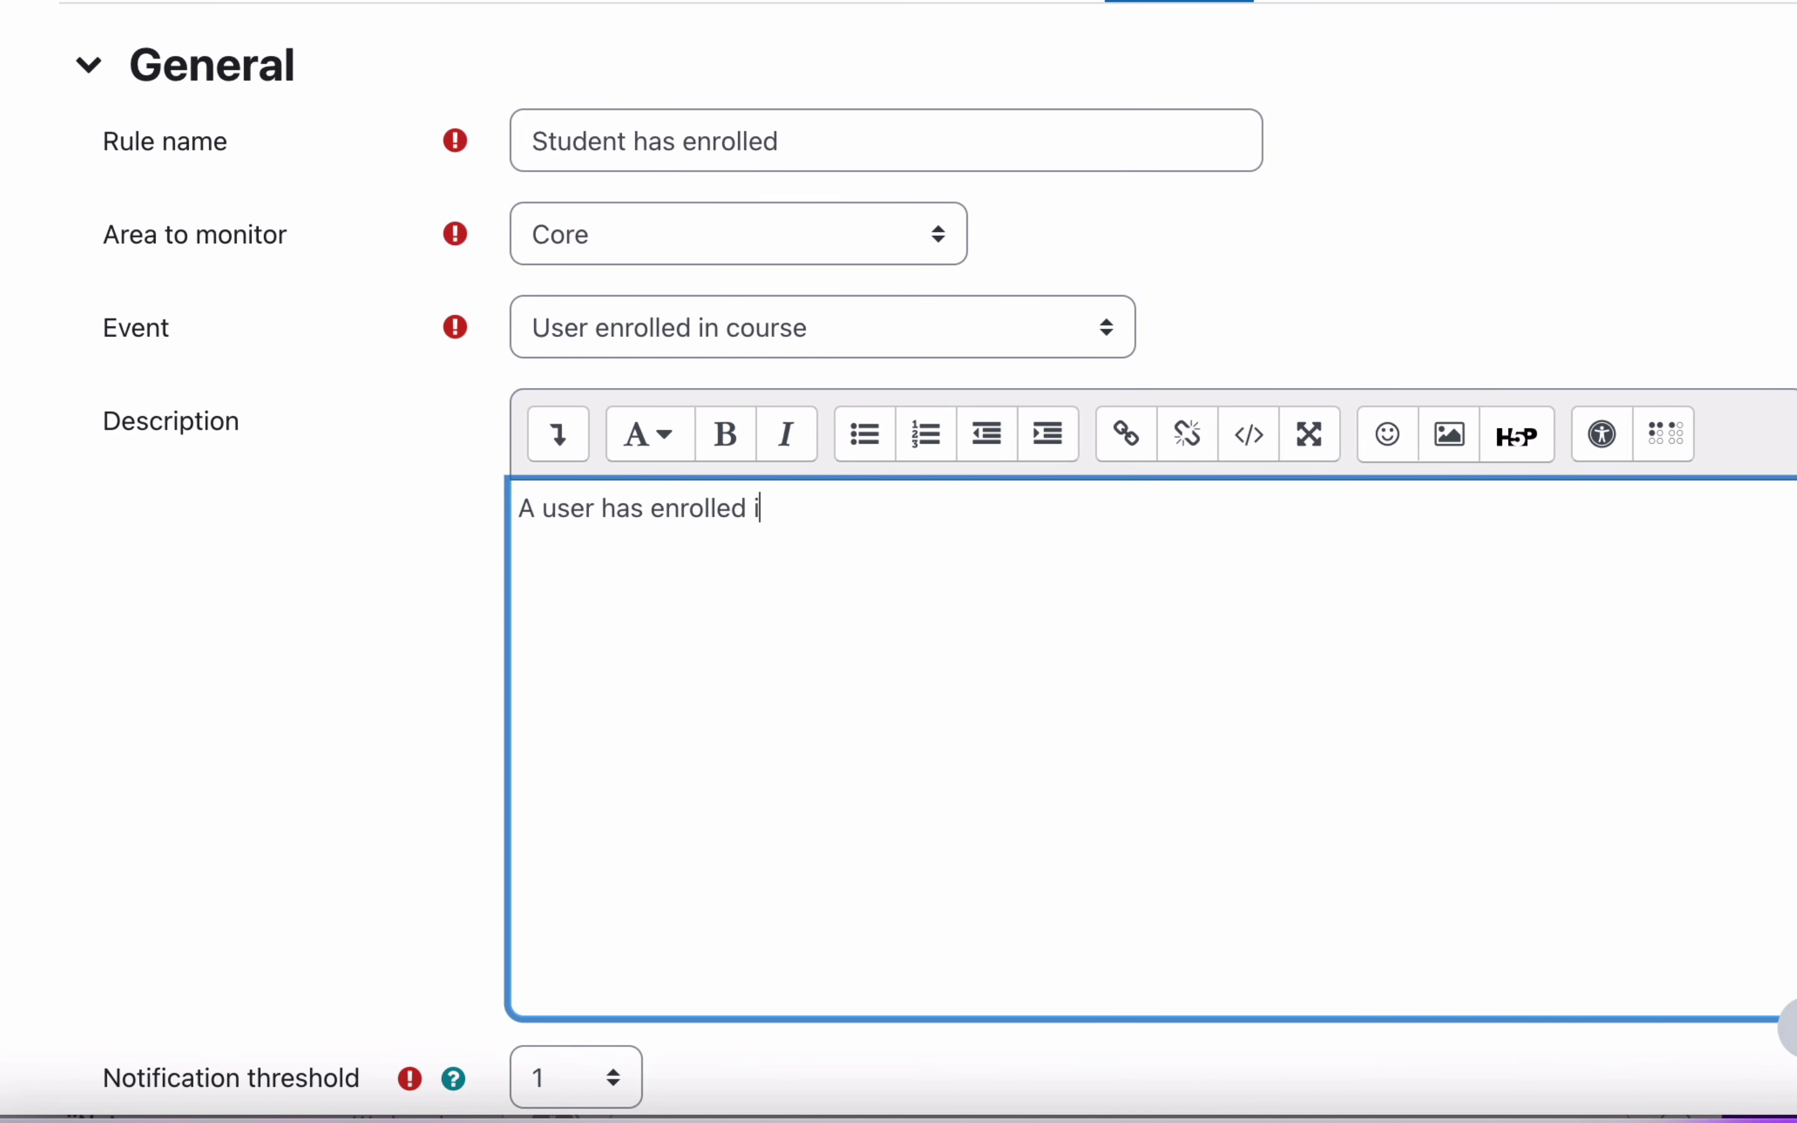
type("n a course.")
Review the help for Notification threshold and Notification message, keeping the defaults
scroll(66, 747, "down", 5)
scroll(66, 748, "down", 4)
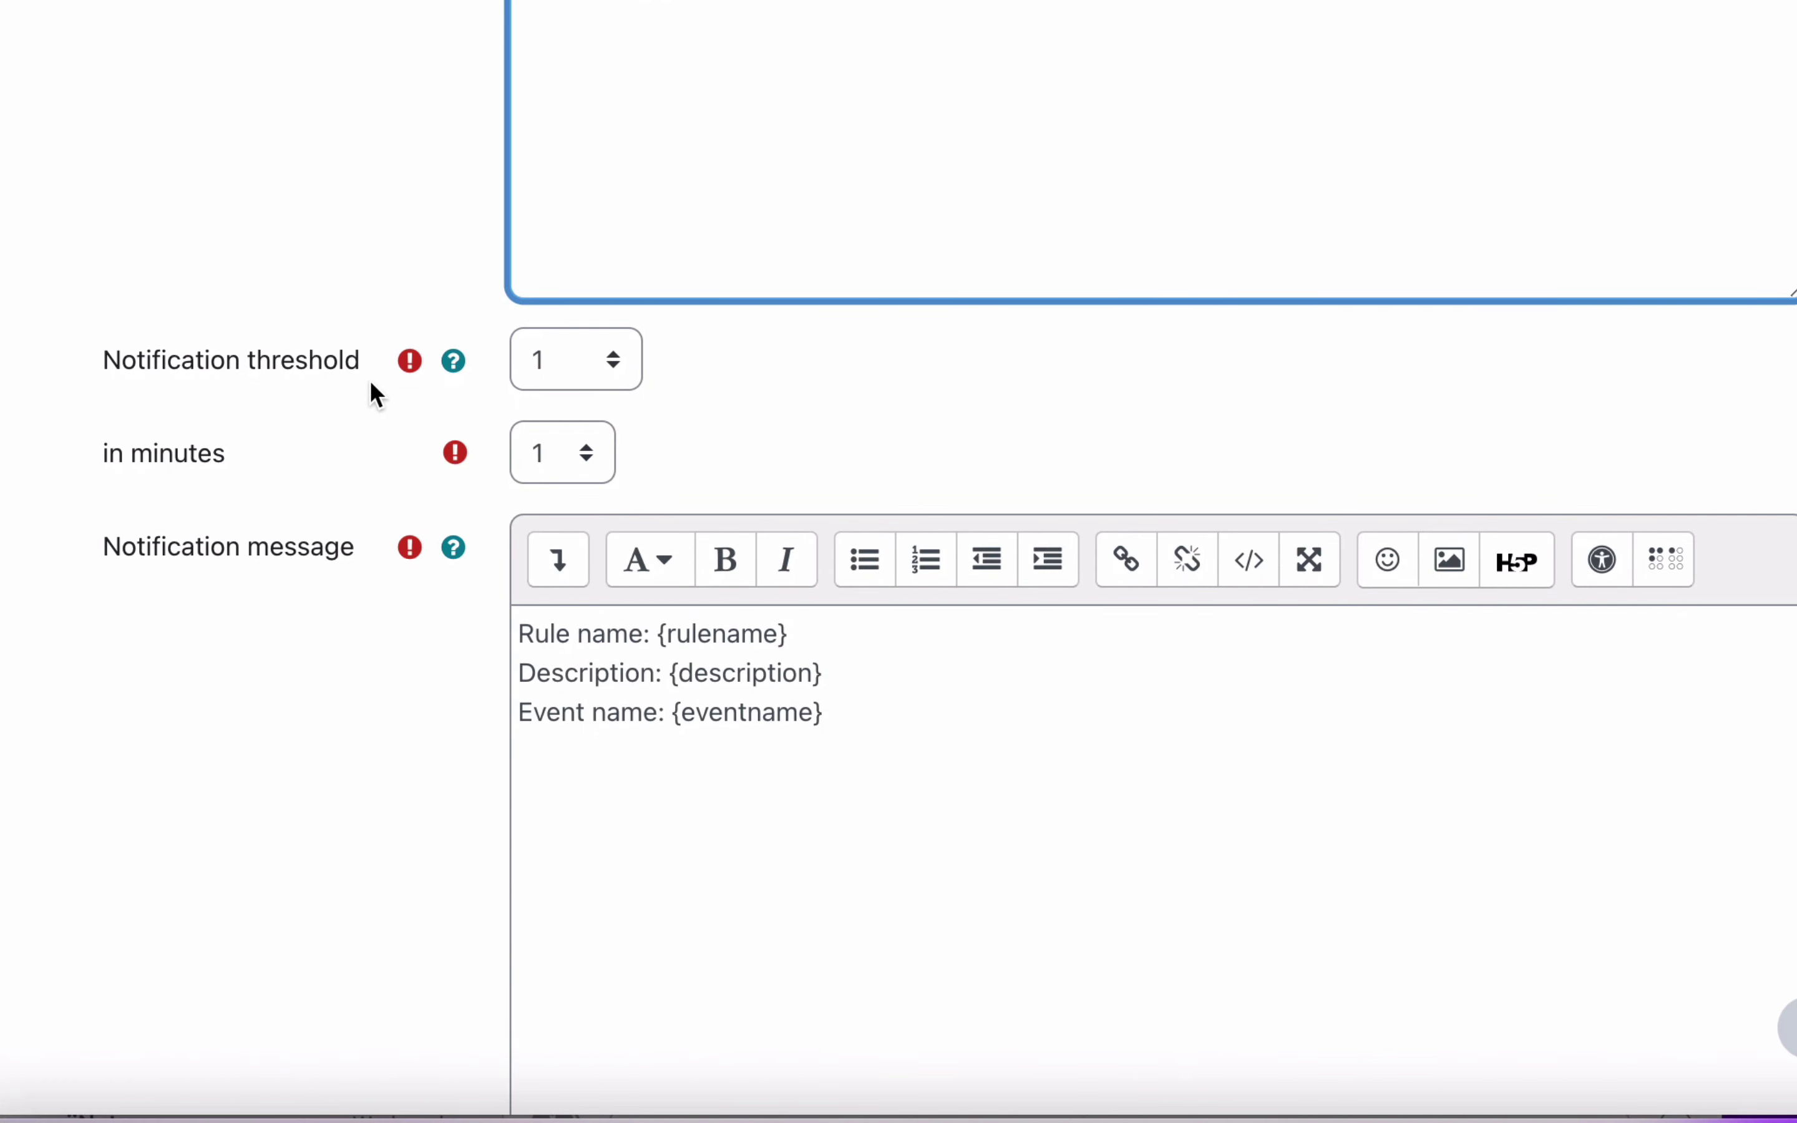
left_click(454, 363)
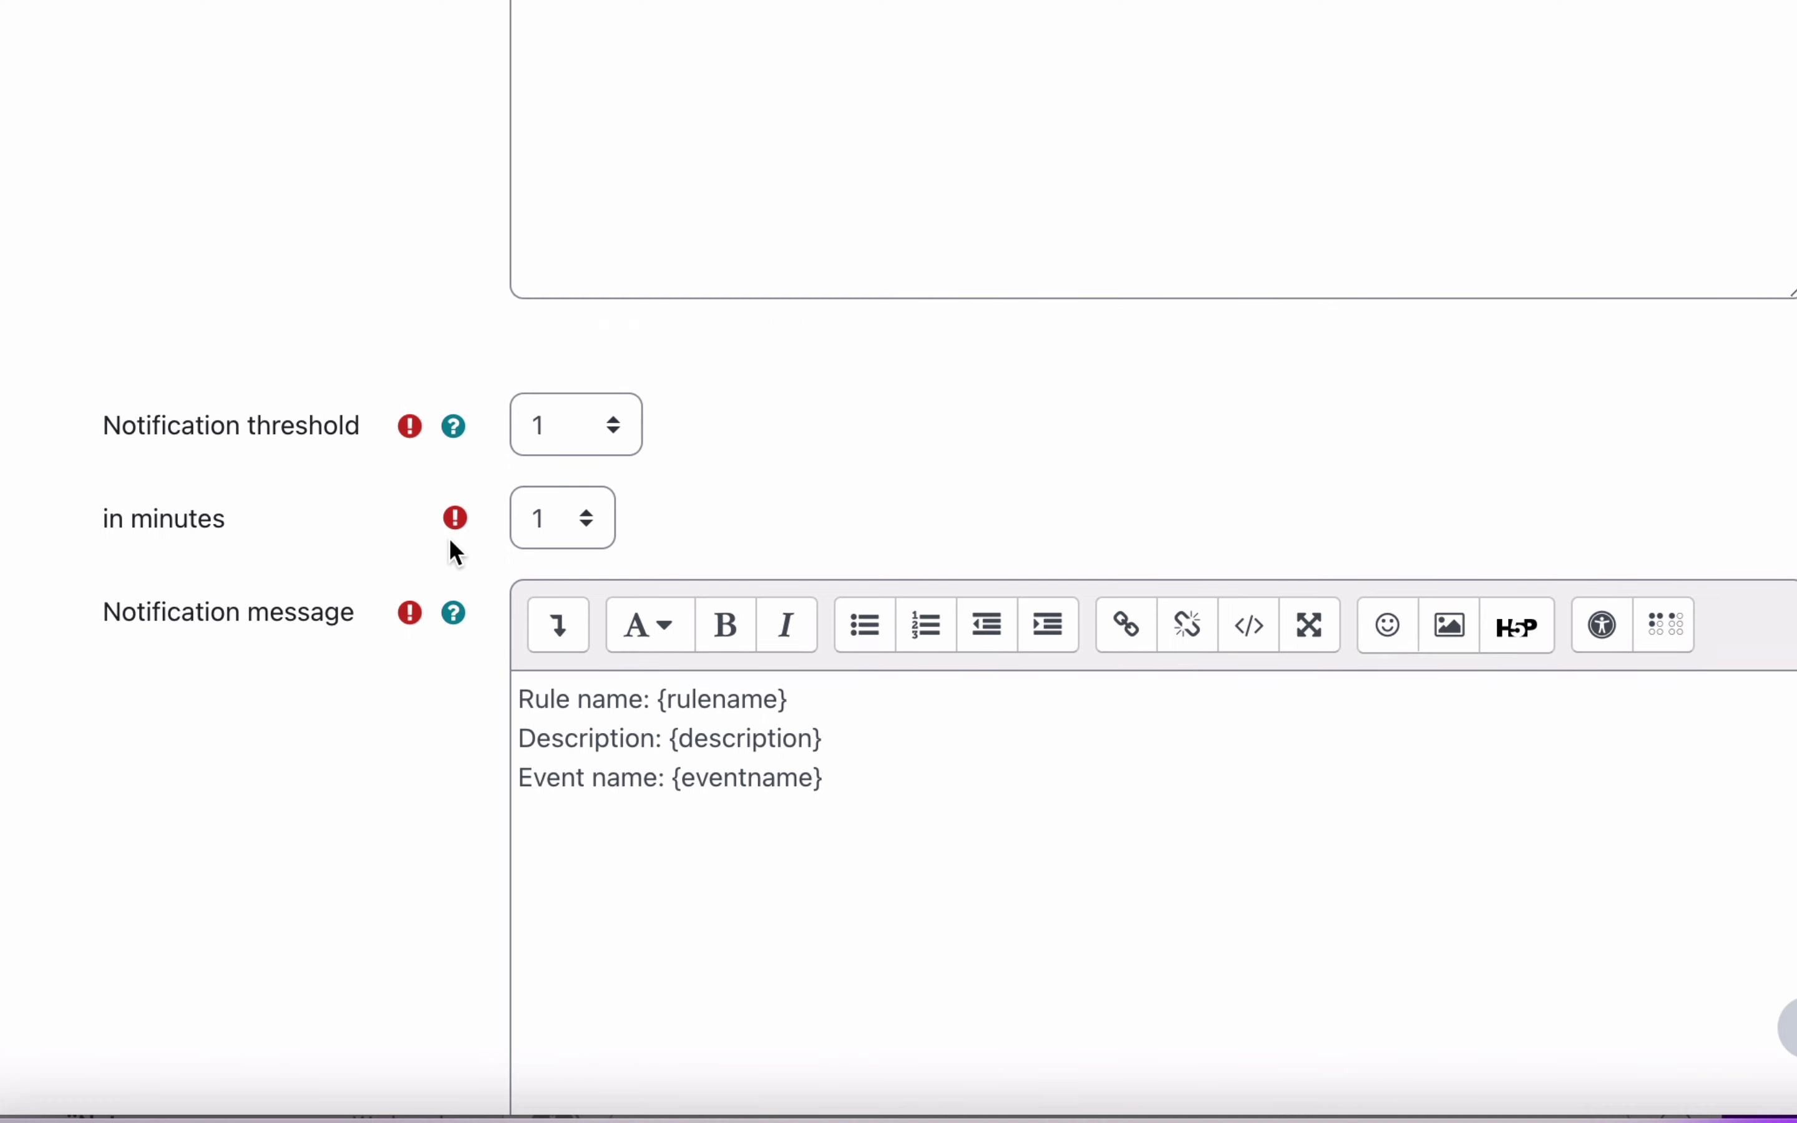
left_click(454, 614)
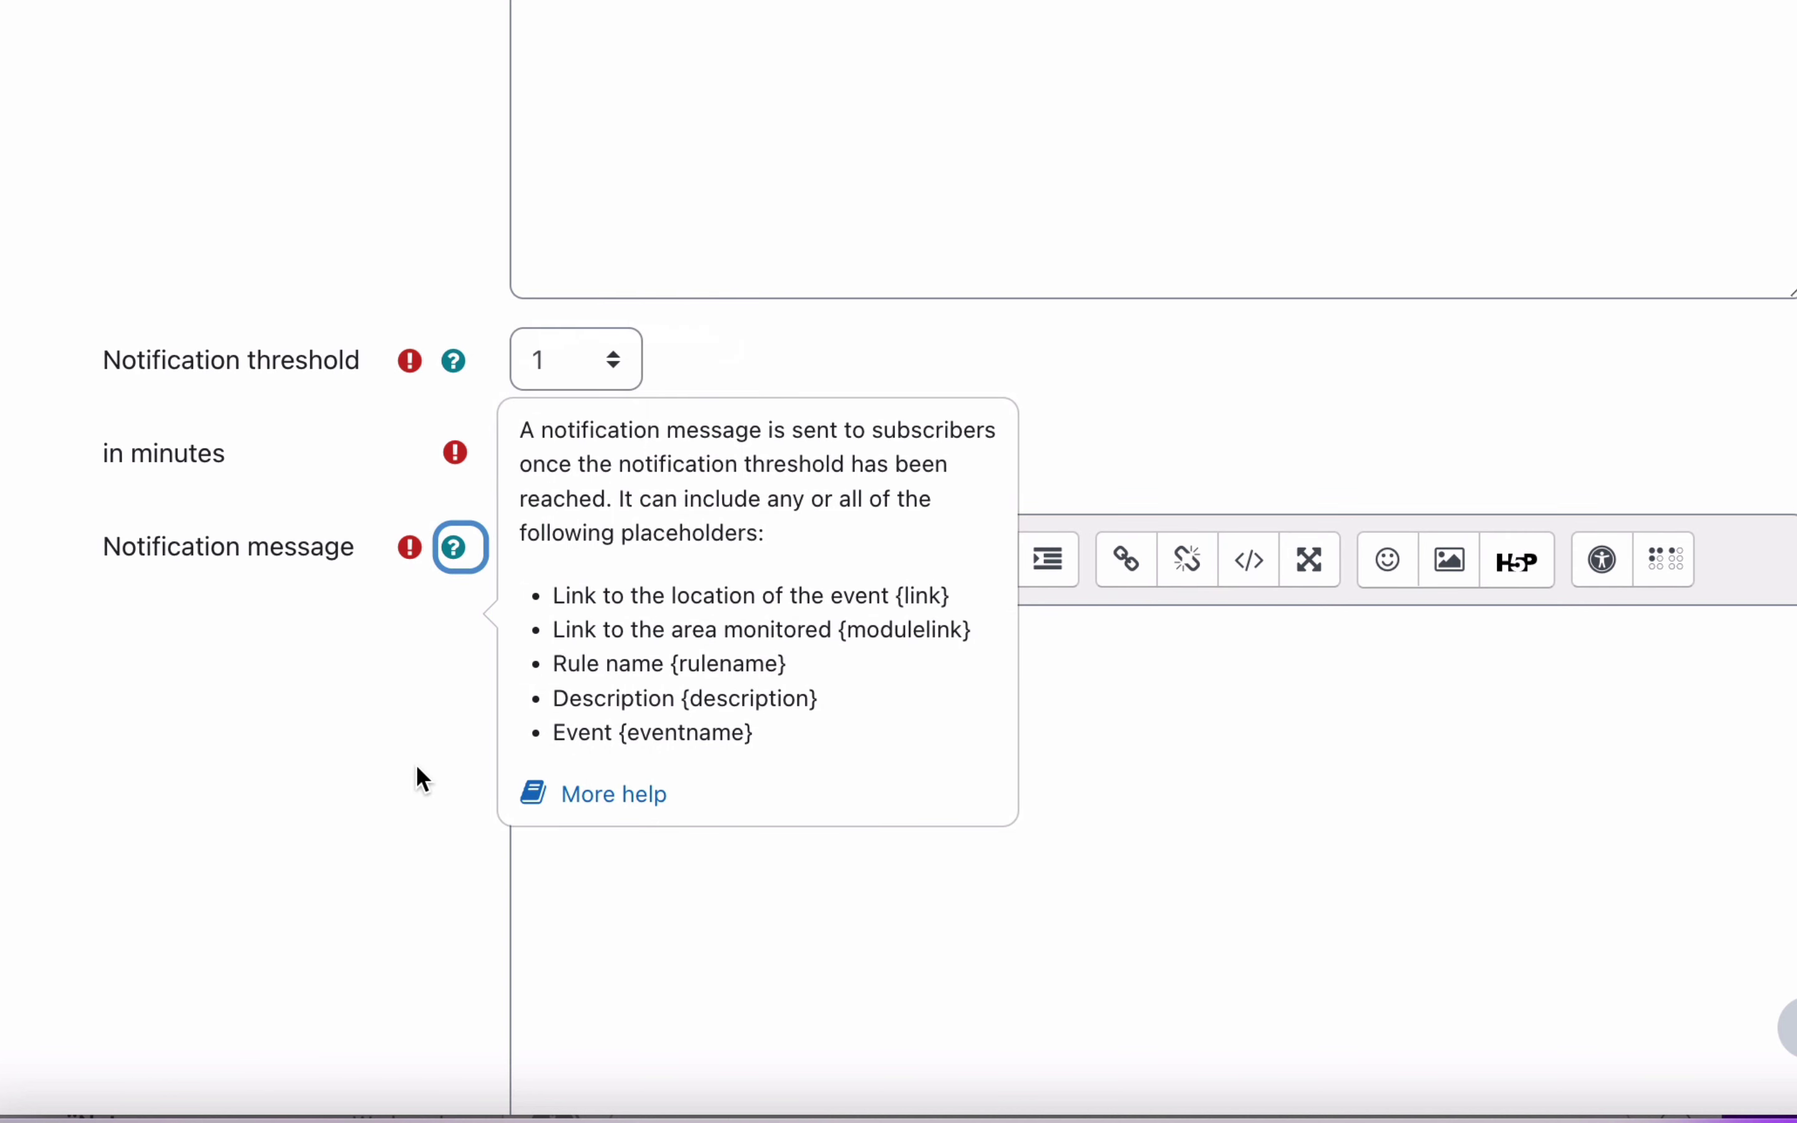
left_click(392, 772)
scroll(825, 760, "down", 5)
Save the Student has enrolled rule
left_click(661, 939)
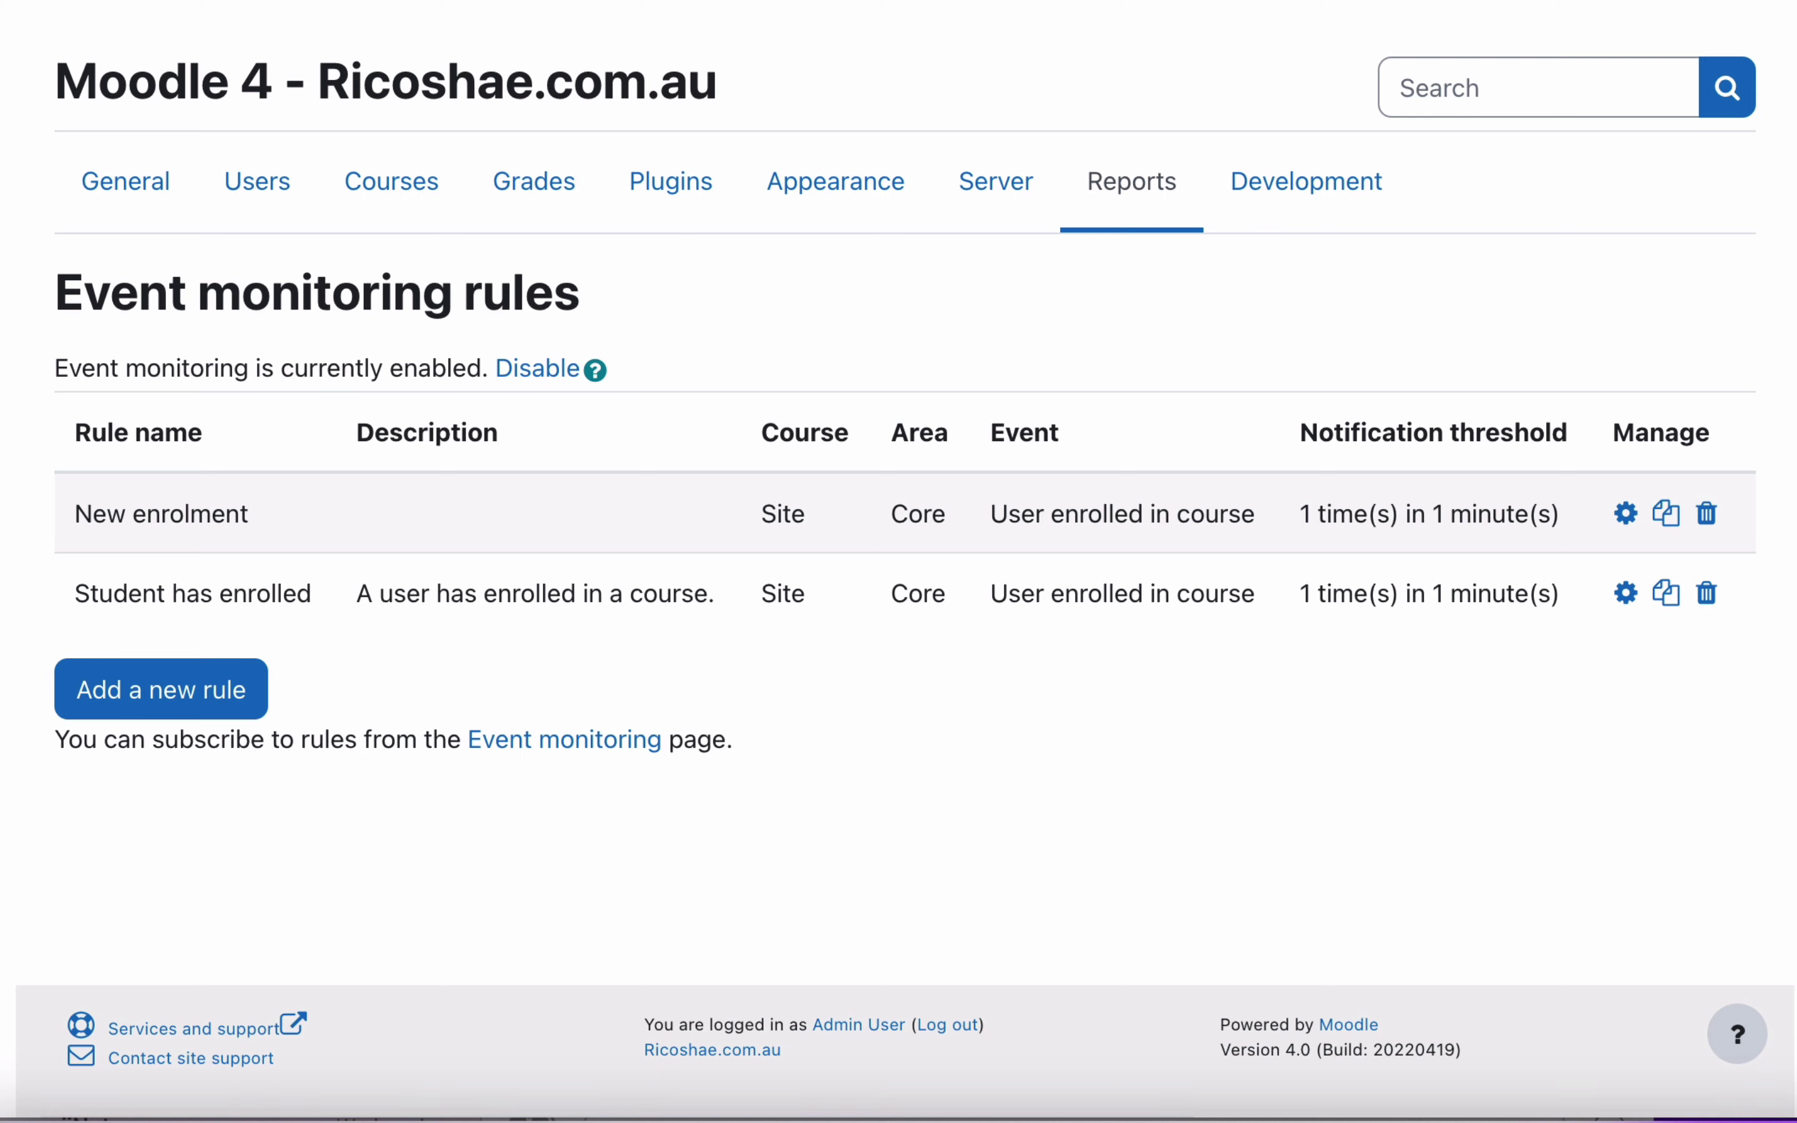
Subscribe to the Student has enrolled rule on the Event monitoring page
left_click(587, 740)
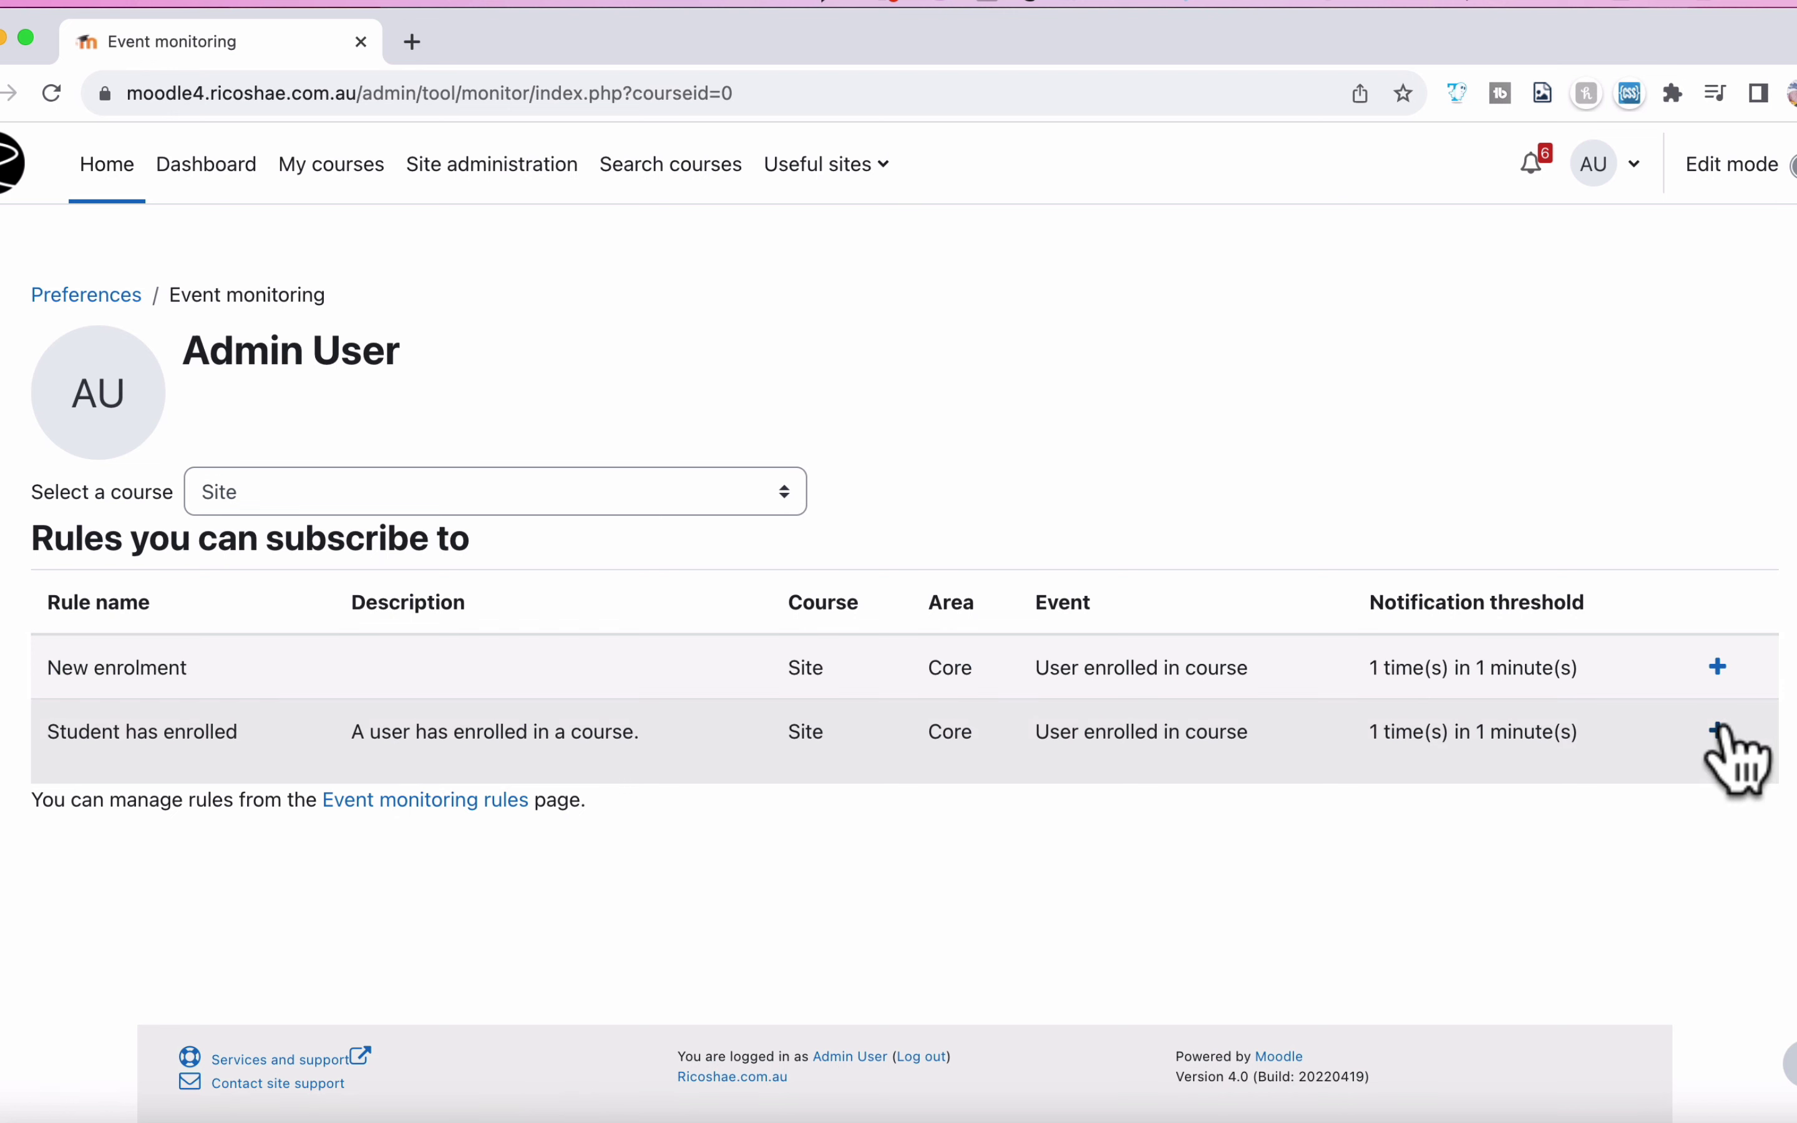
left_click(1721, 734)
scroll(1615, 780, "down", 3)
Highlight the new subscription row to check its Site, all-events details
left_click_drag(44, 553, 1647, 561)
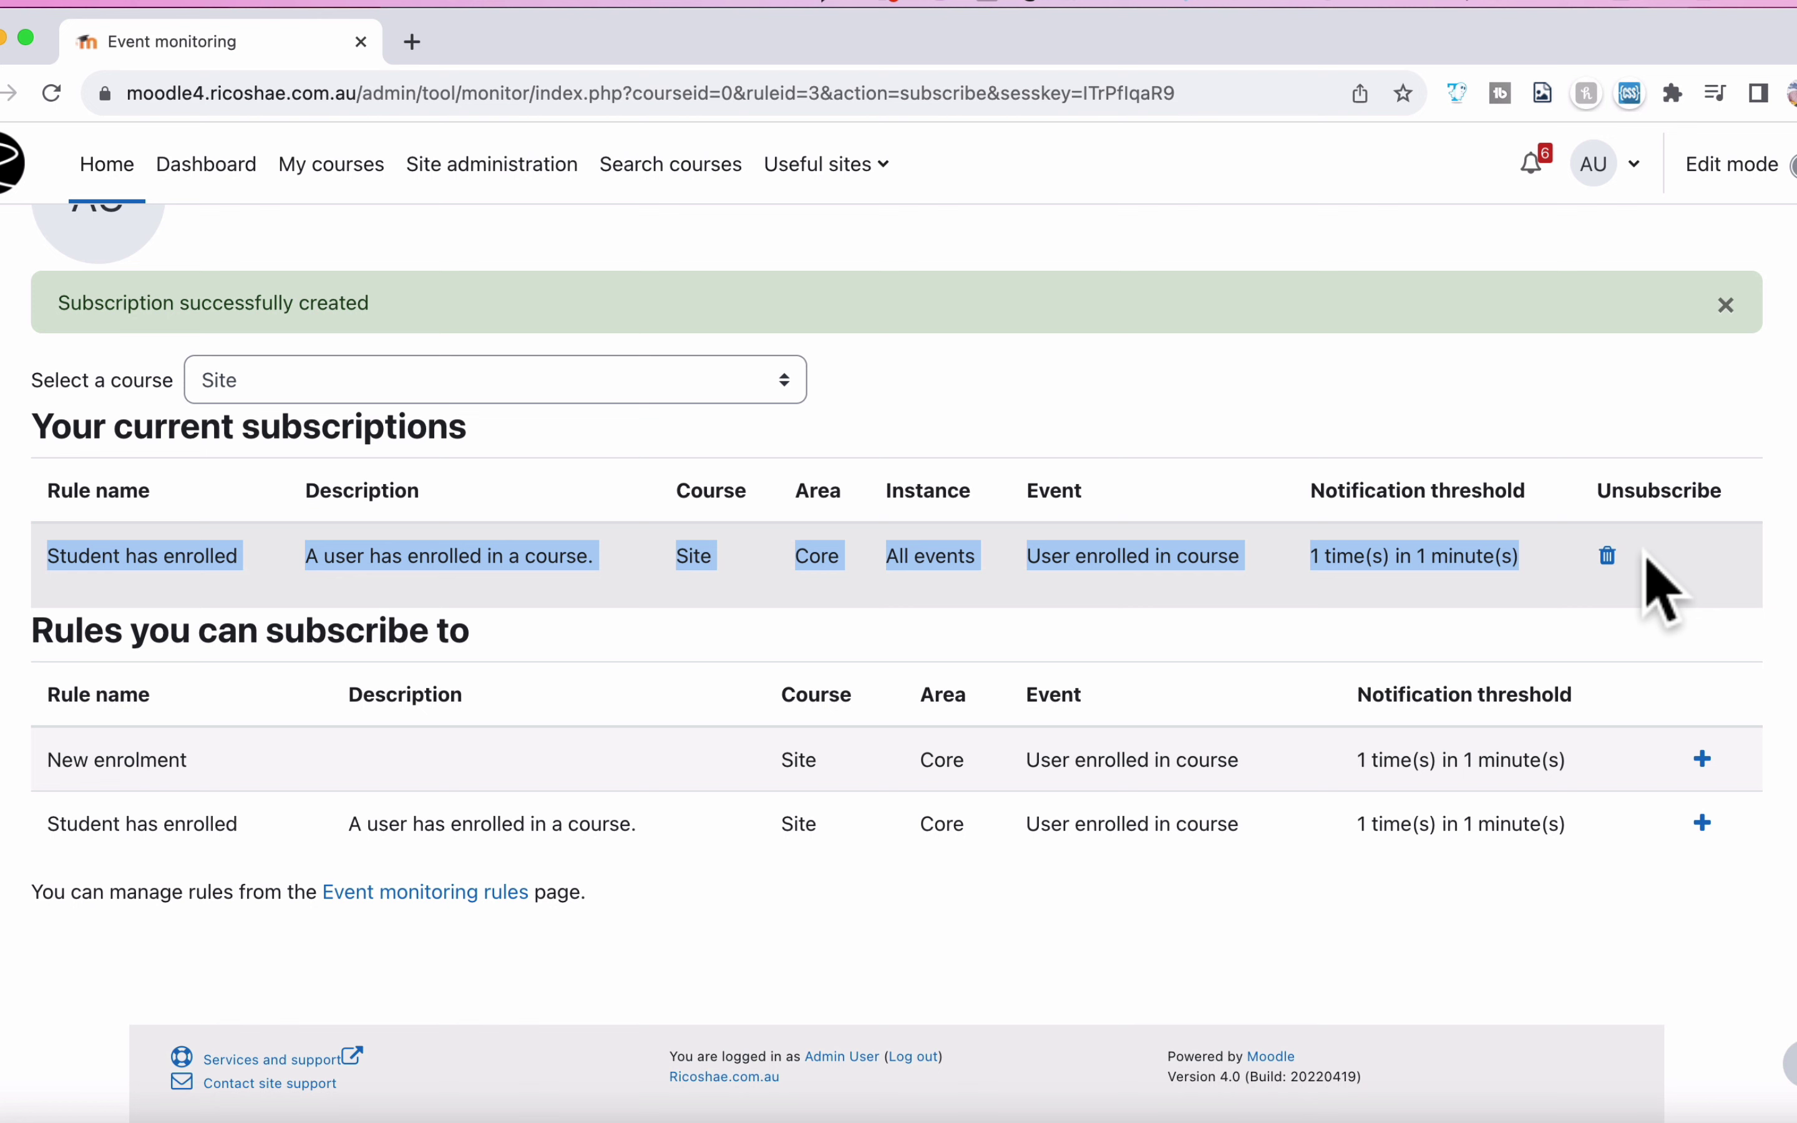
left_click(1348, 401)
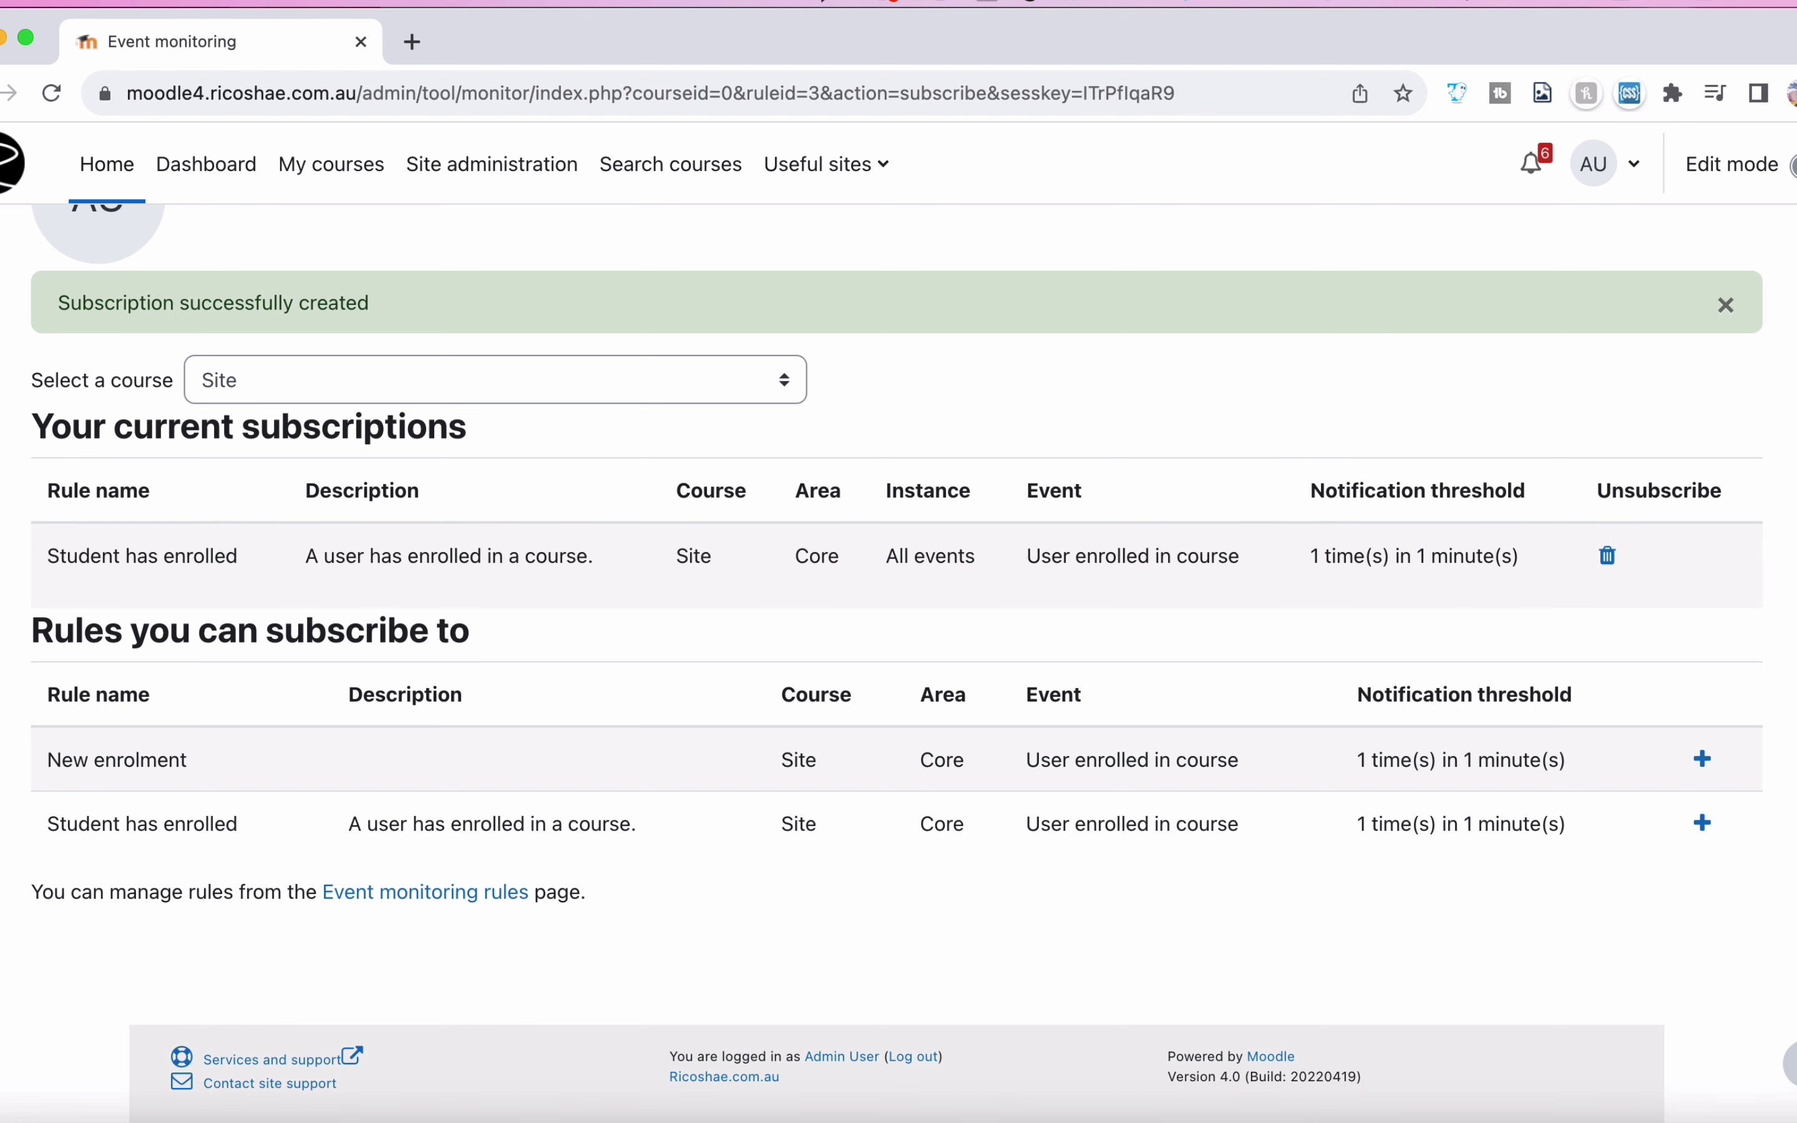
left_click_drag(1348, 449, 1296, 566)
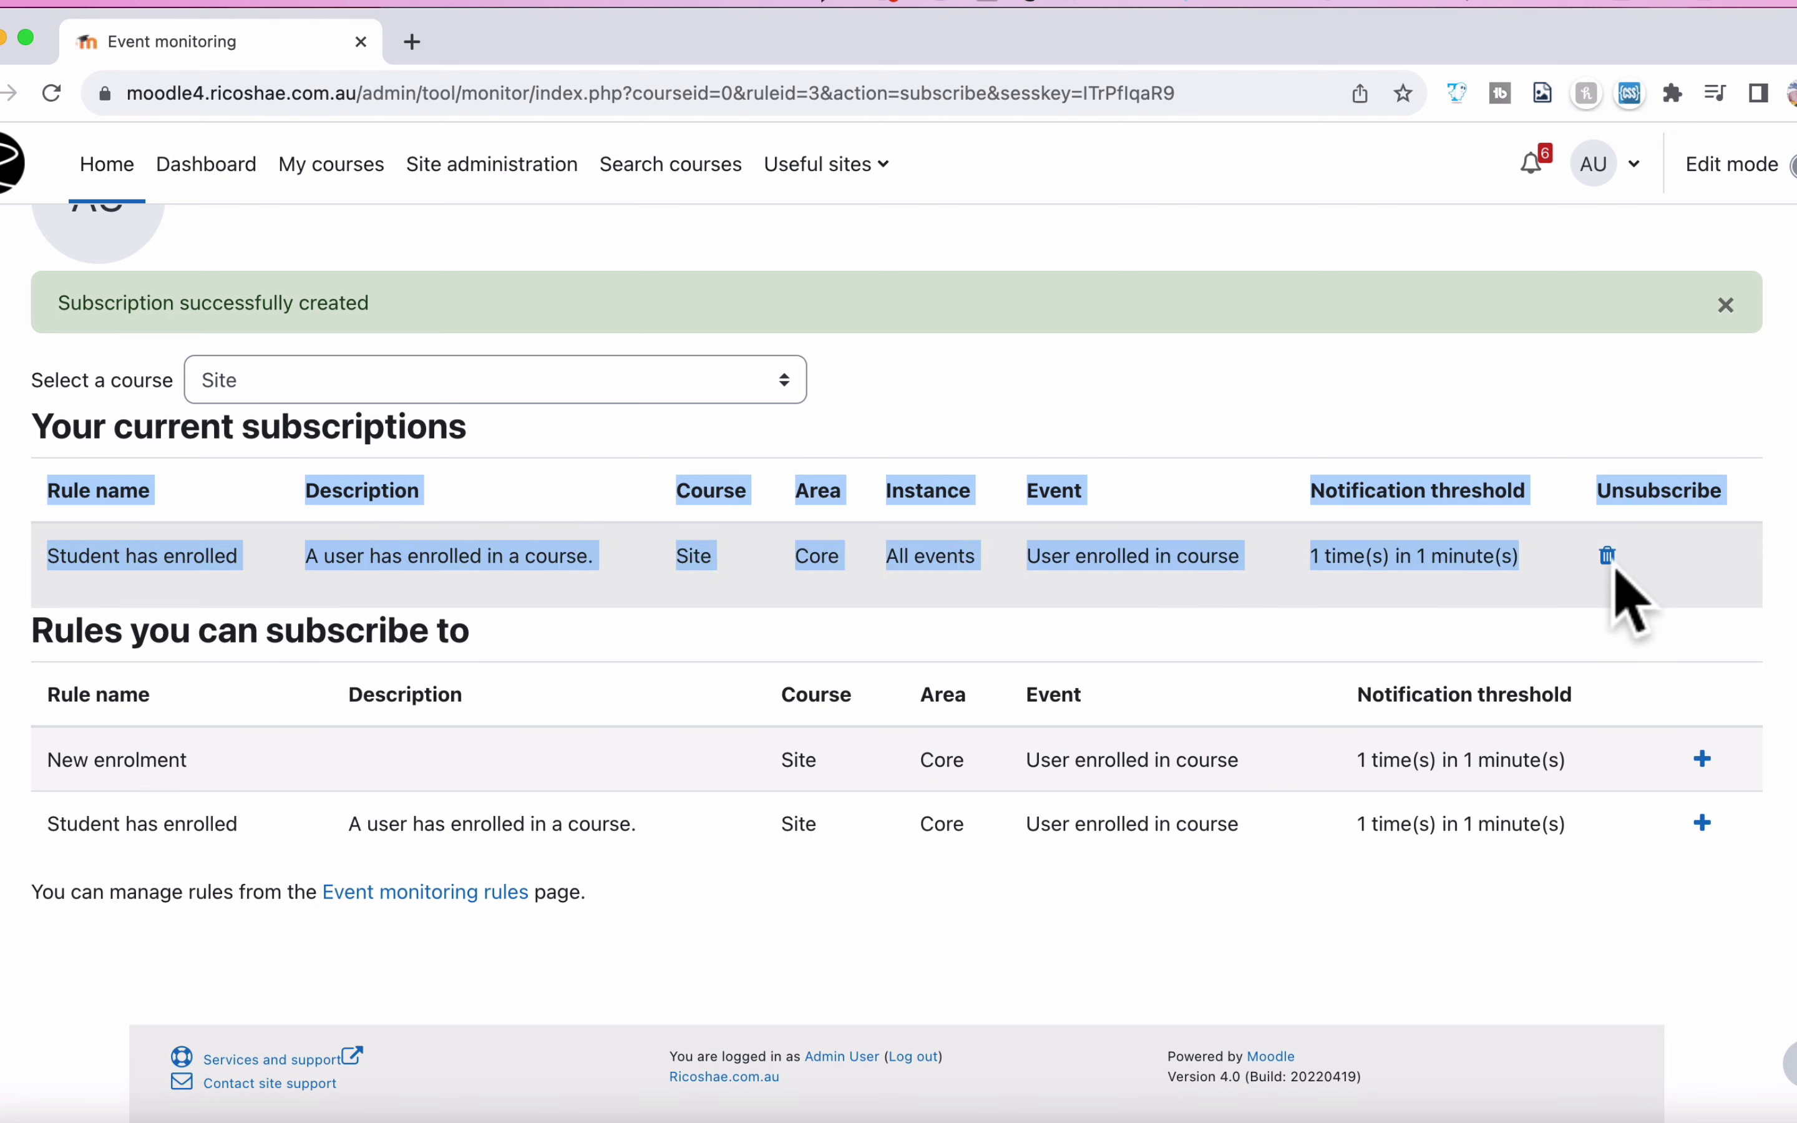
left_click(1784, 562)
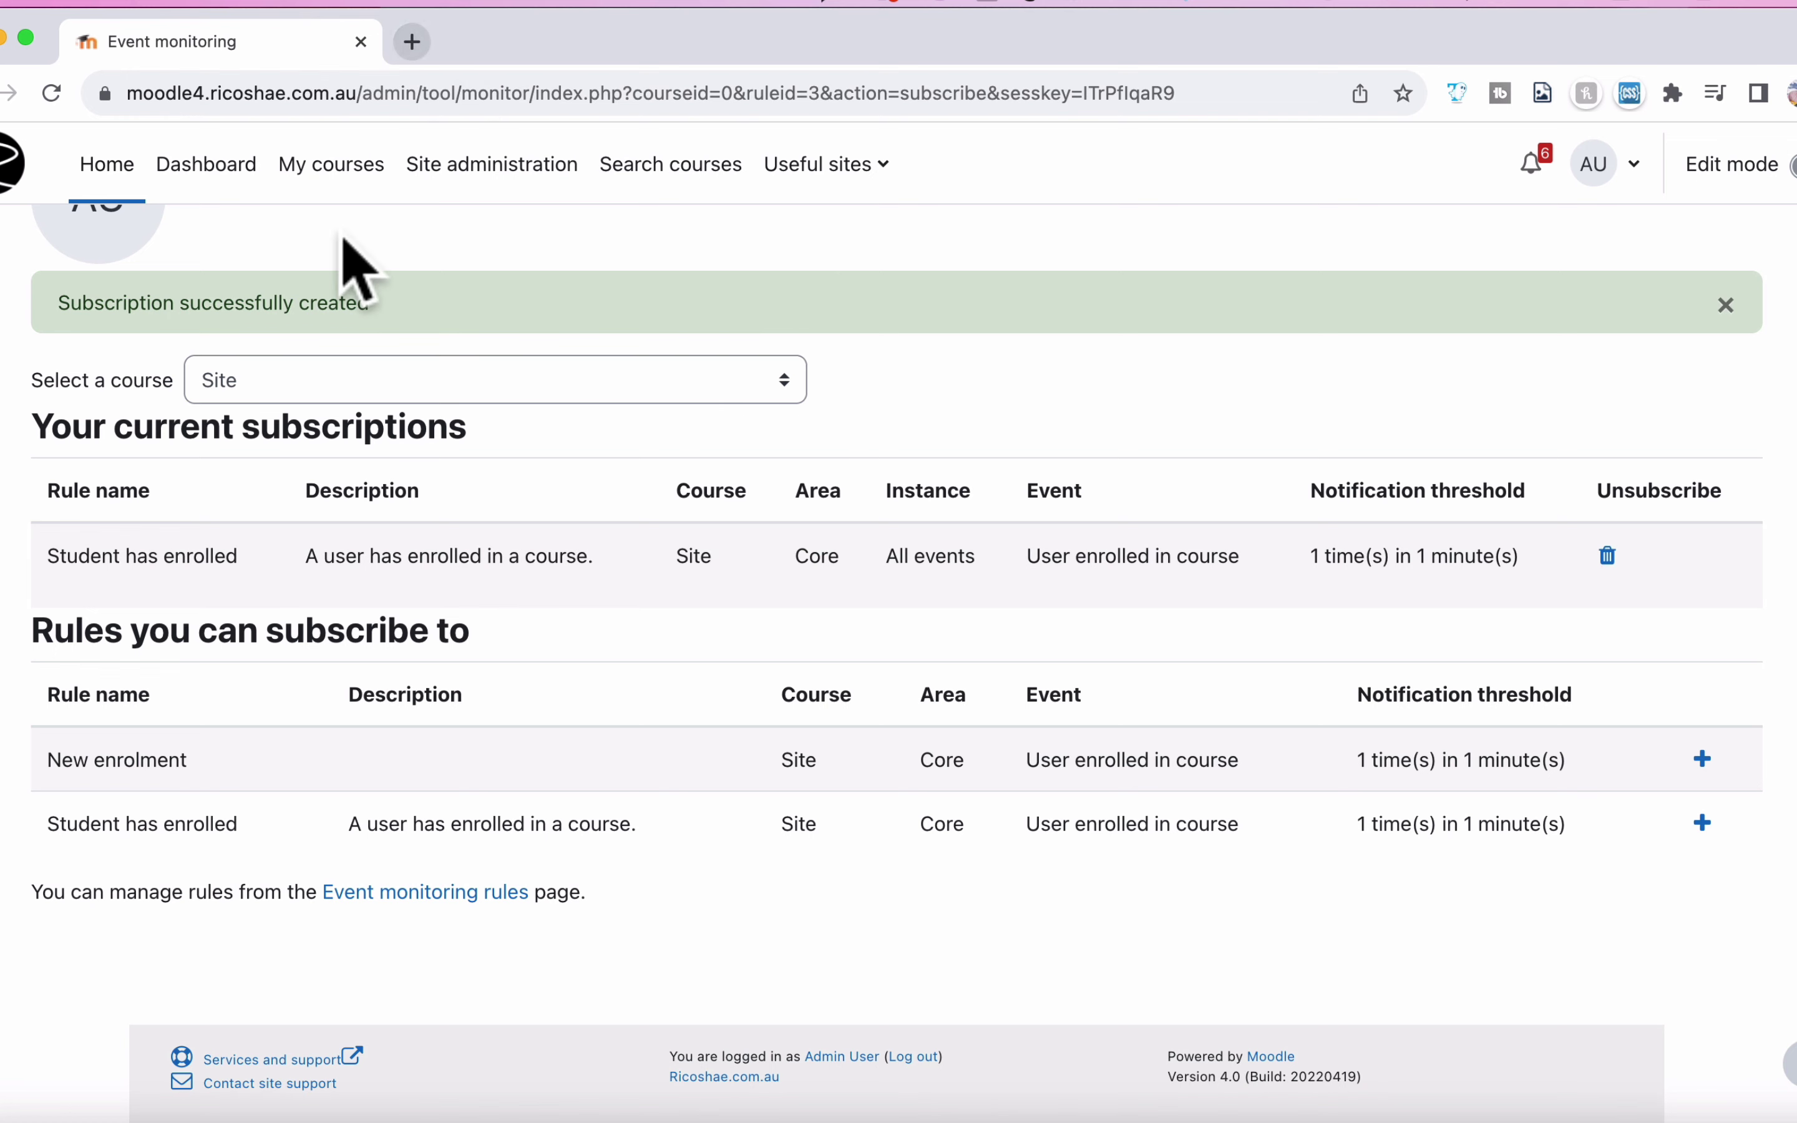
scroll(352, 269, "up", 3)
Open Enrol users from the H5P Demonstration Course participants list
left_click(119, 165)
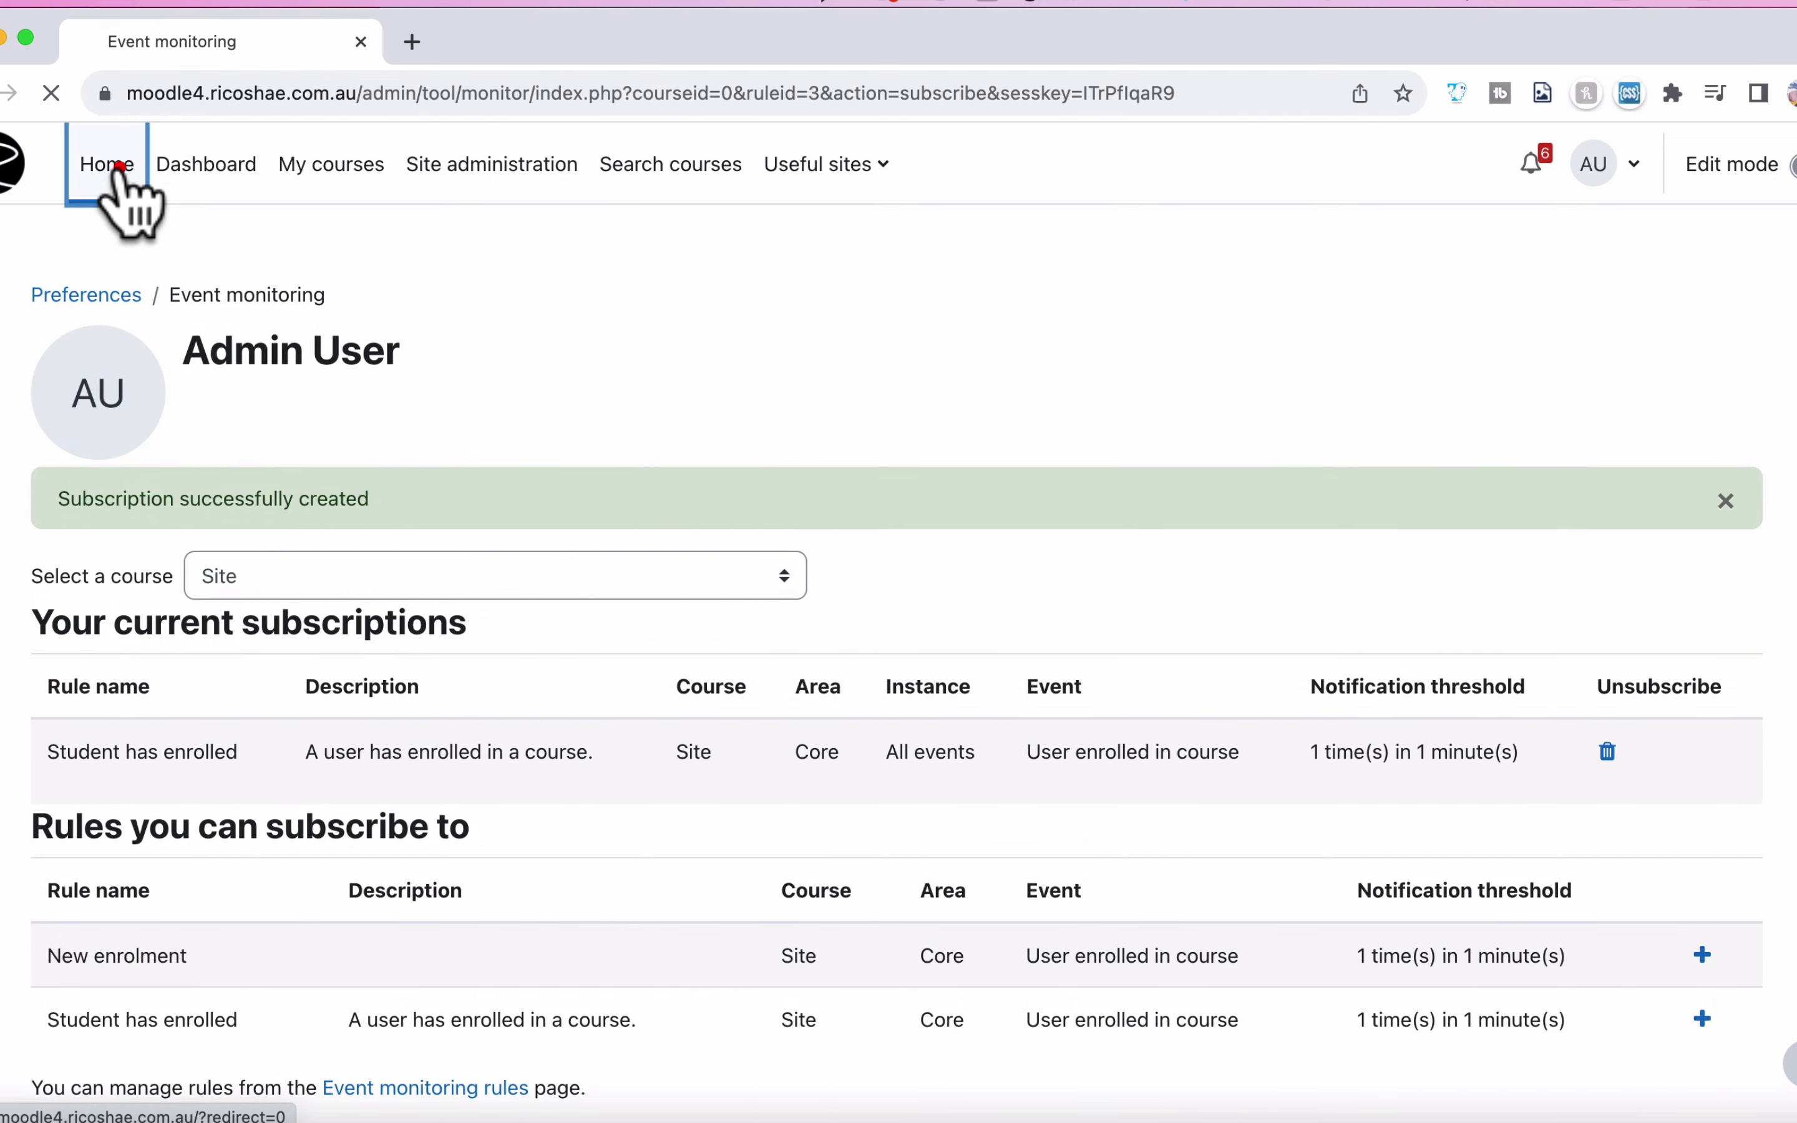
left_click(194, 342)
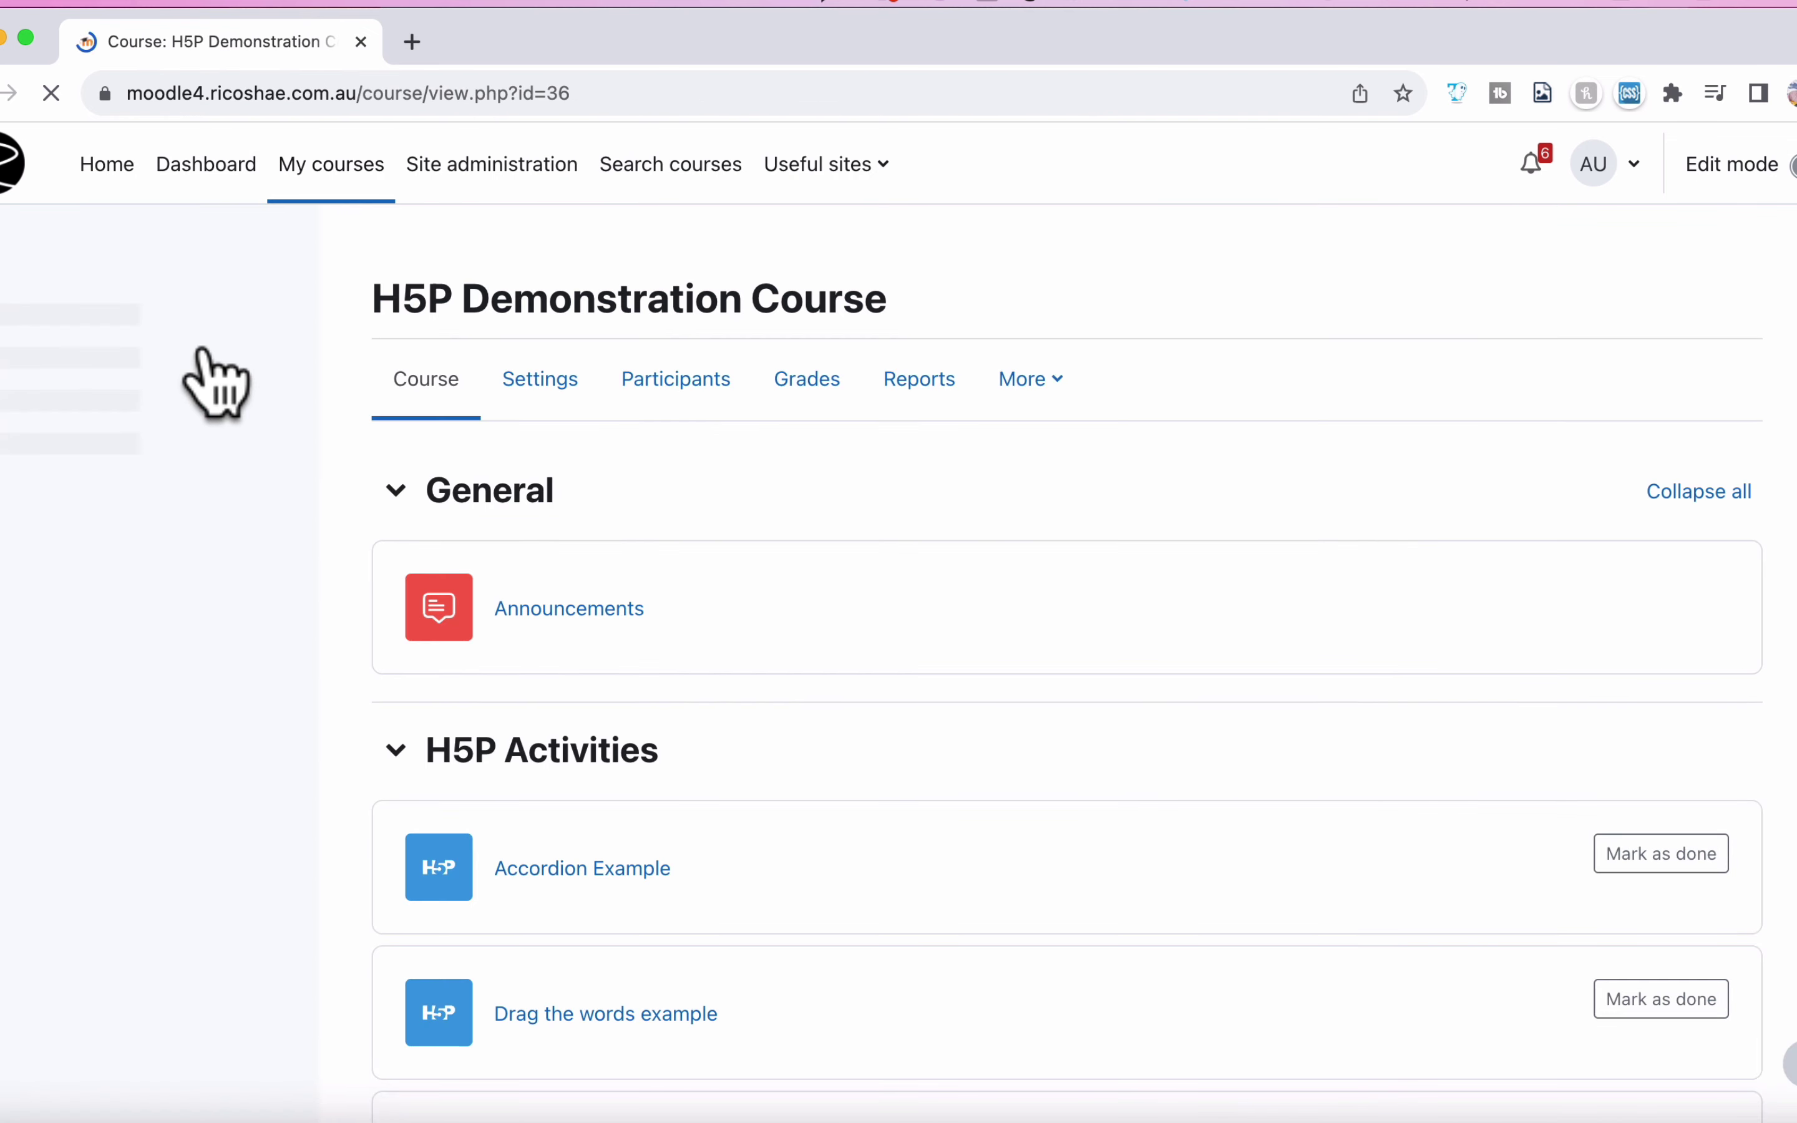
left_click(687, 390)
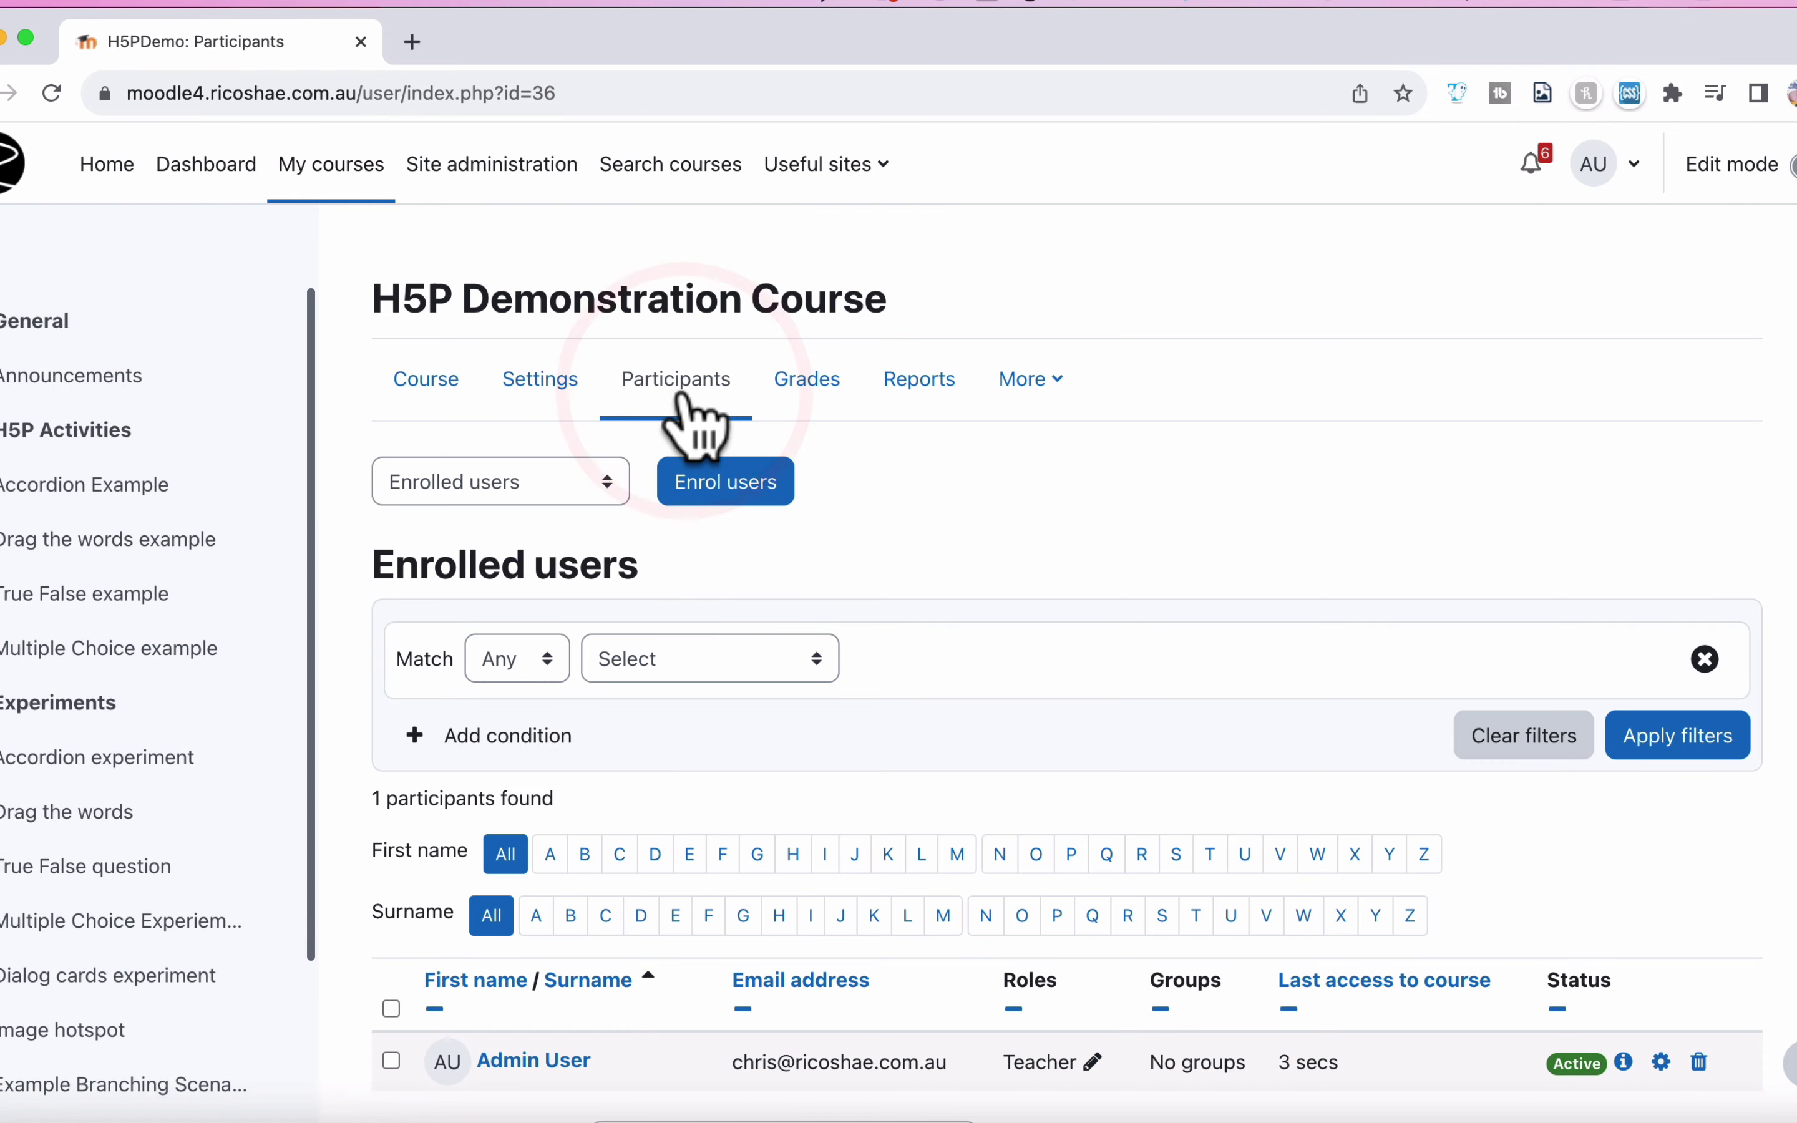
left_click(768, 487)
Search 'stu' and enrol the test student account with the Student role
left_click(765, 413)
type("stu")
left_click(791, 472)
left_click(1199, 483)
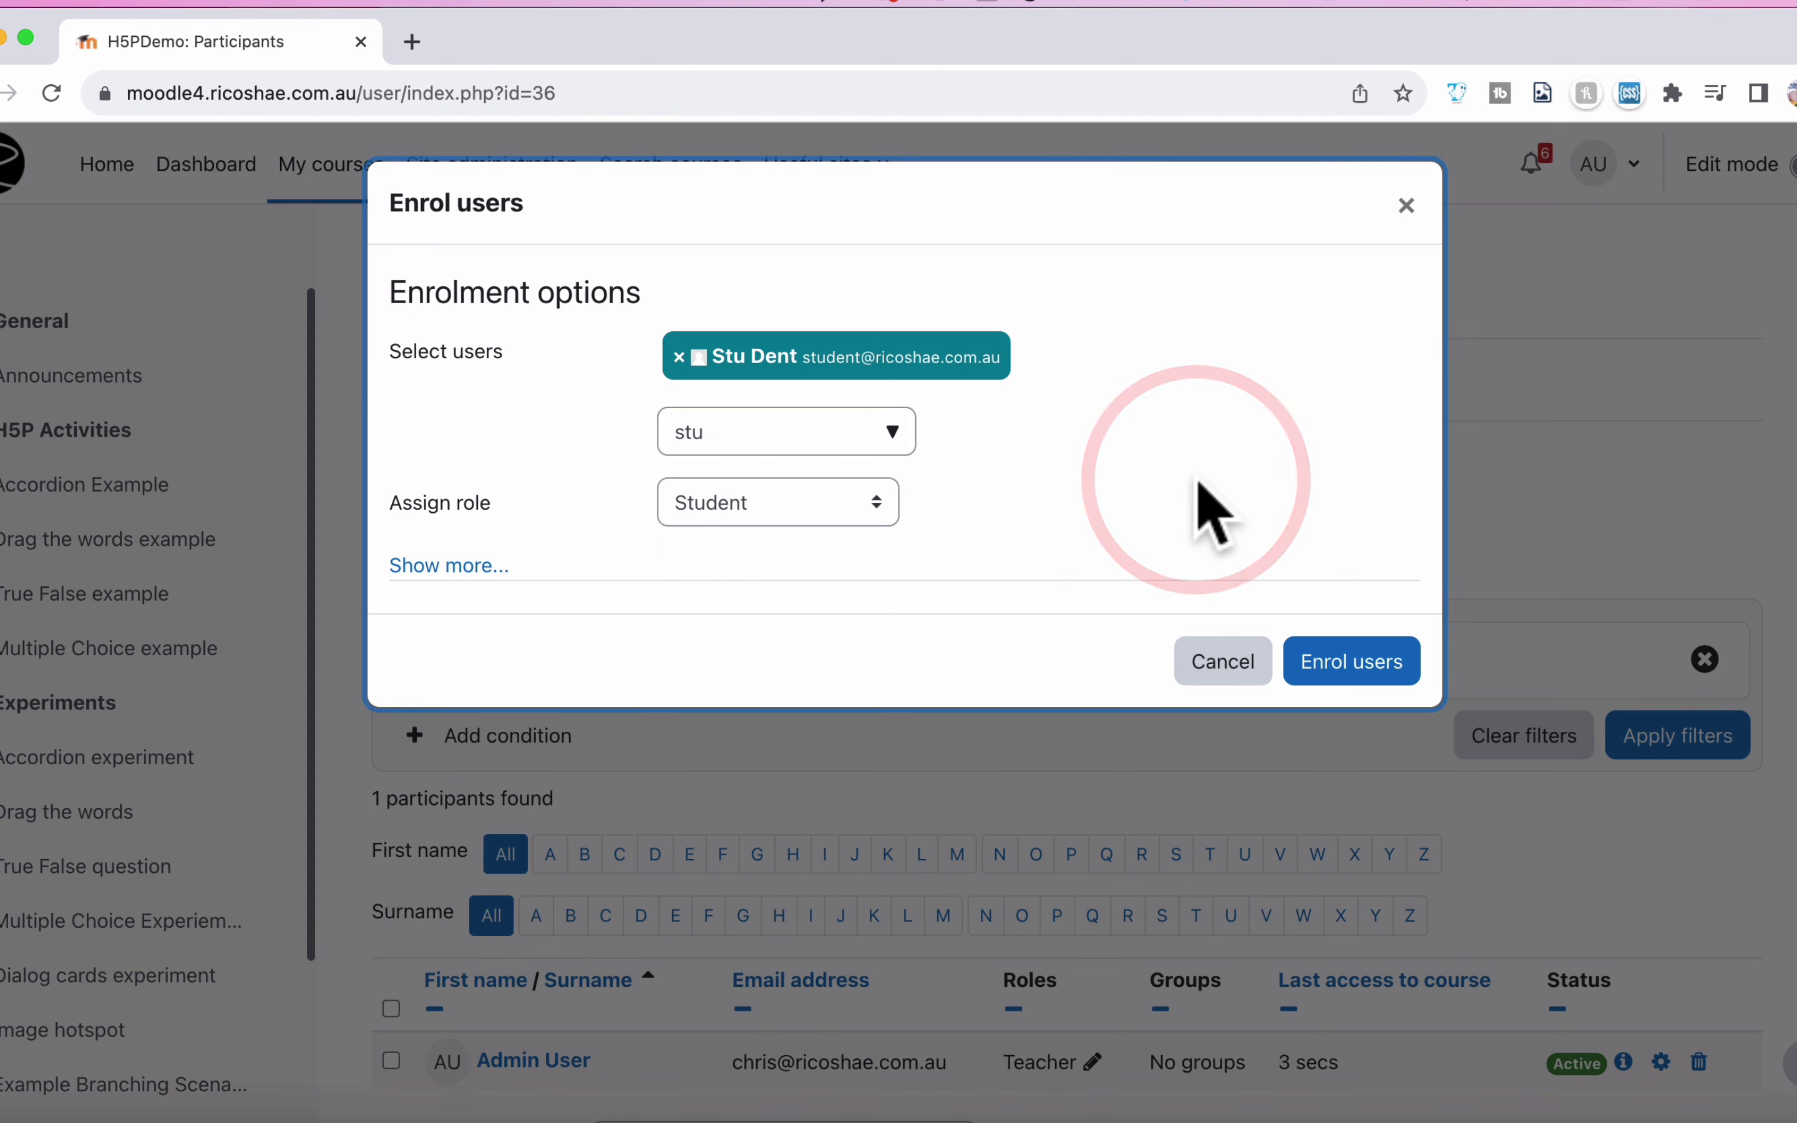
left_click(1355, 662)
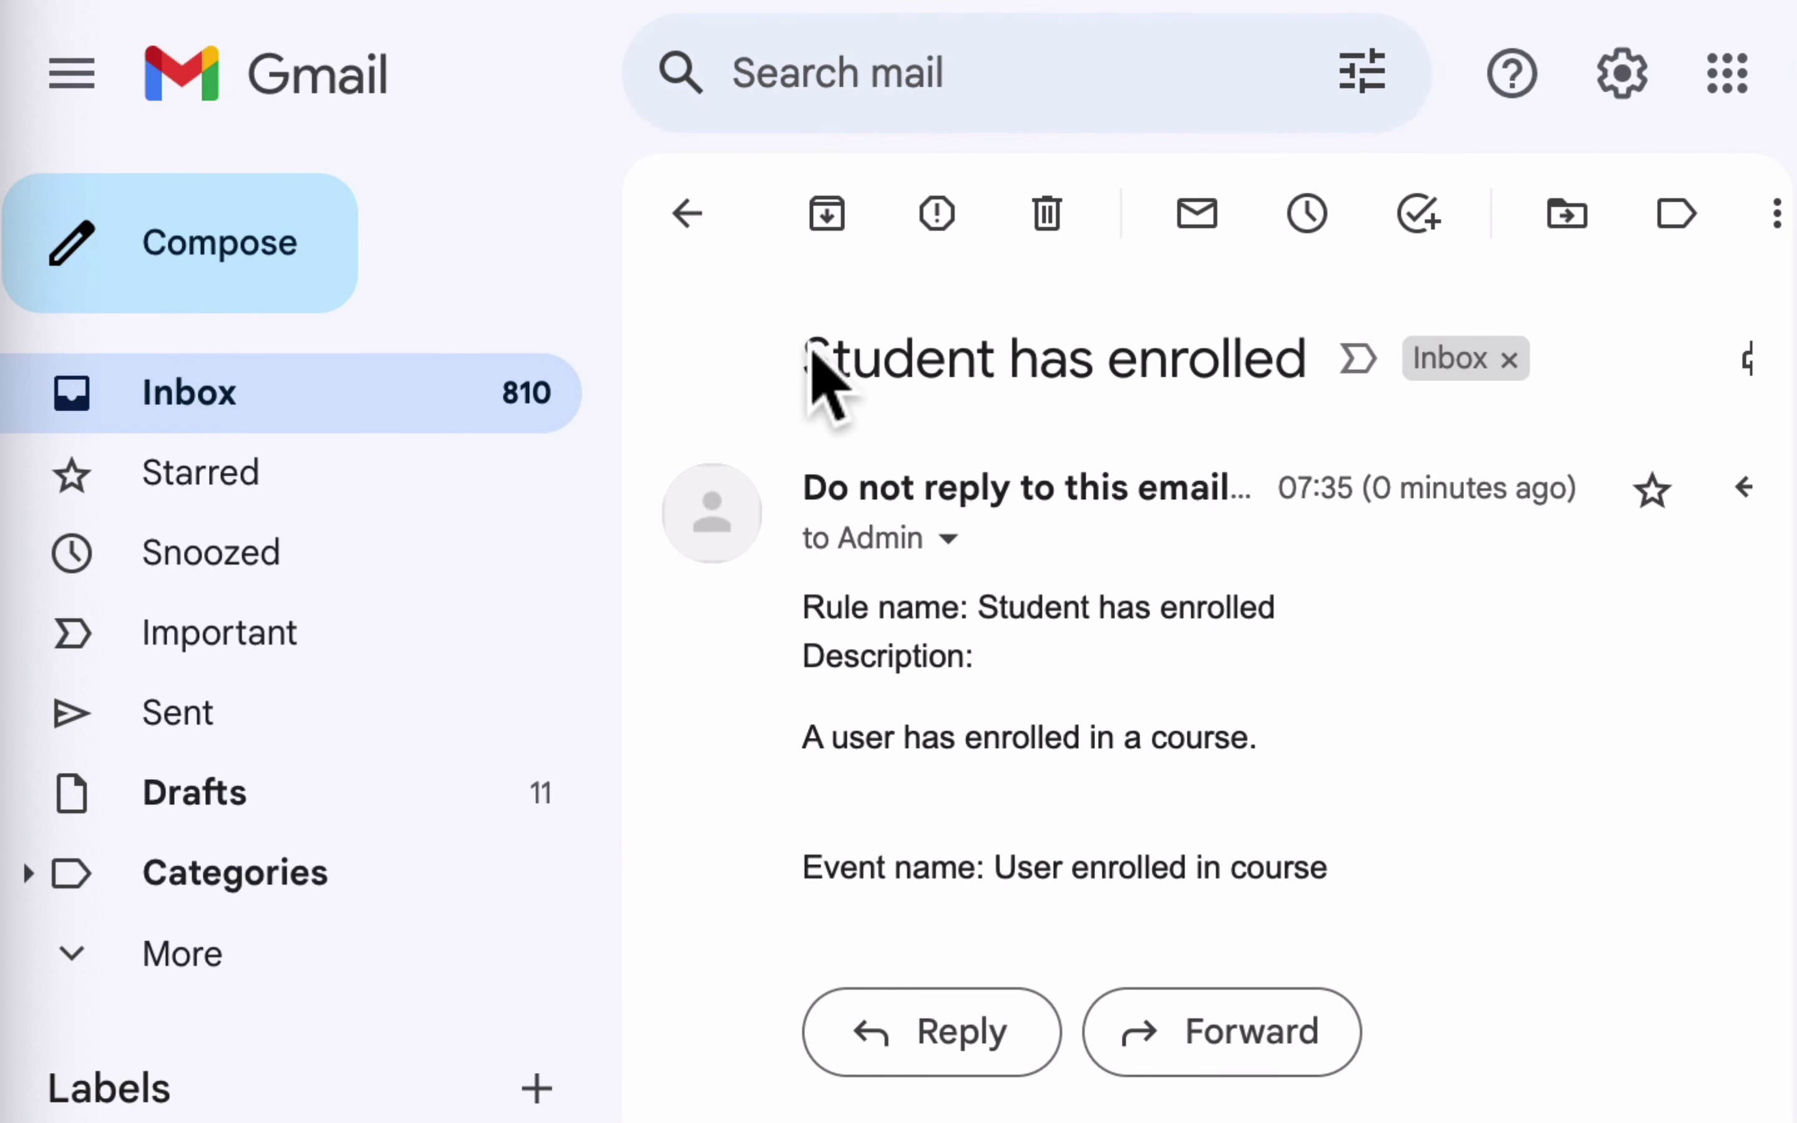
Read the Student has enrolled email in Gmail, then return to Moodle's user menu
left_click(997, 351)
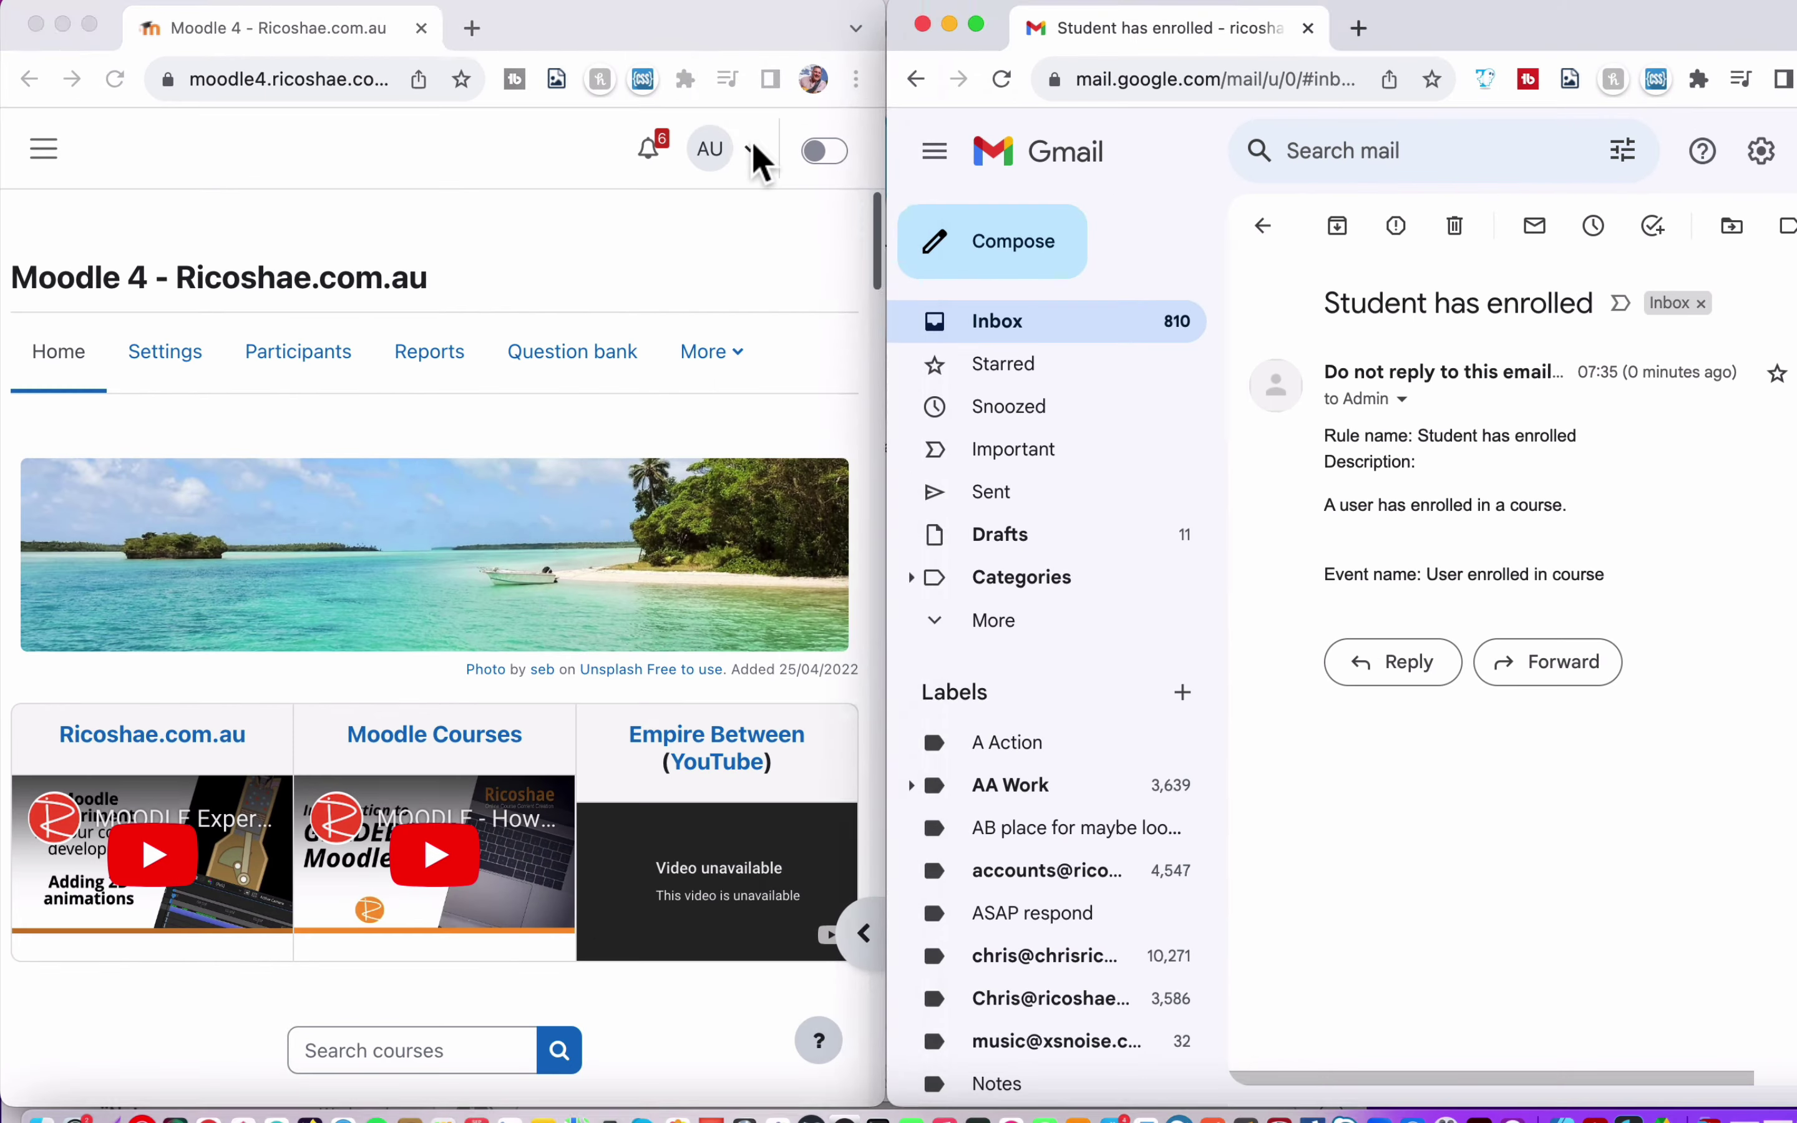
left_click(748, 149)
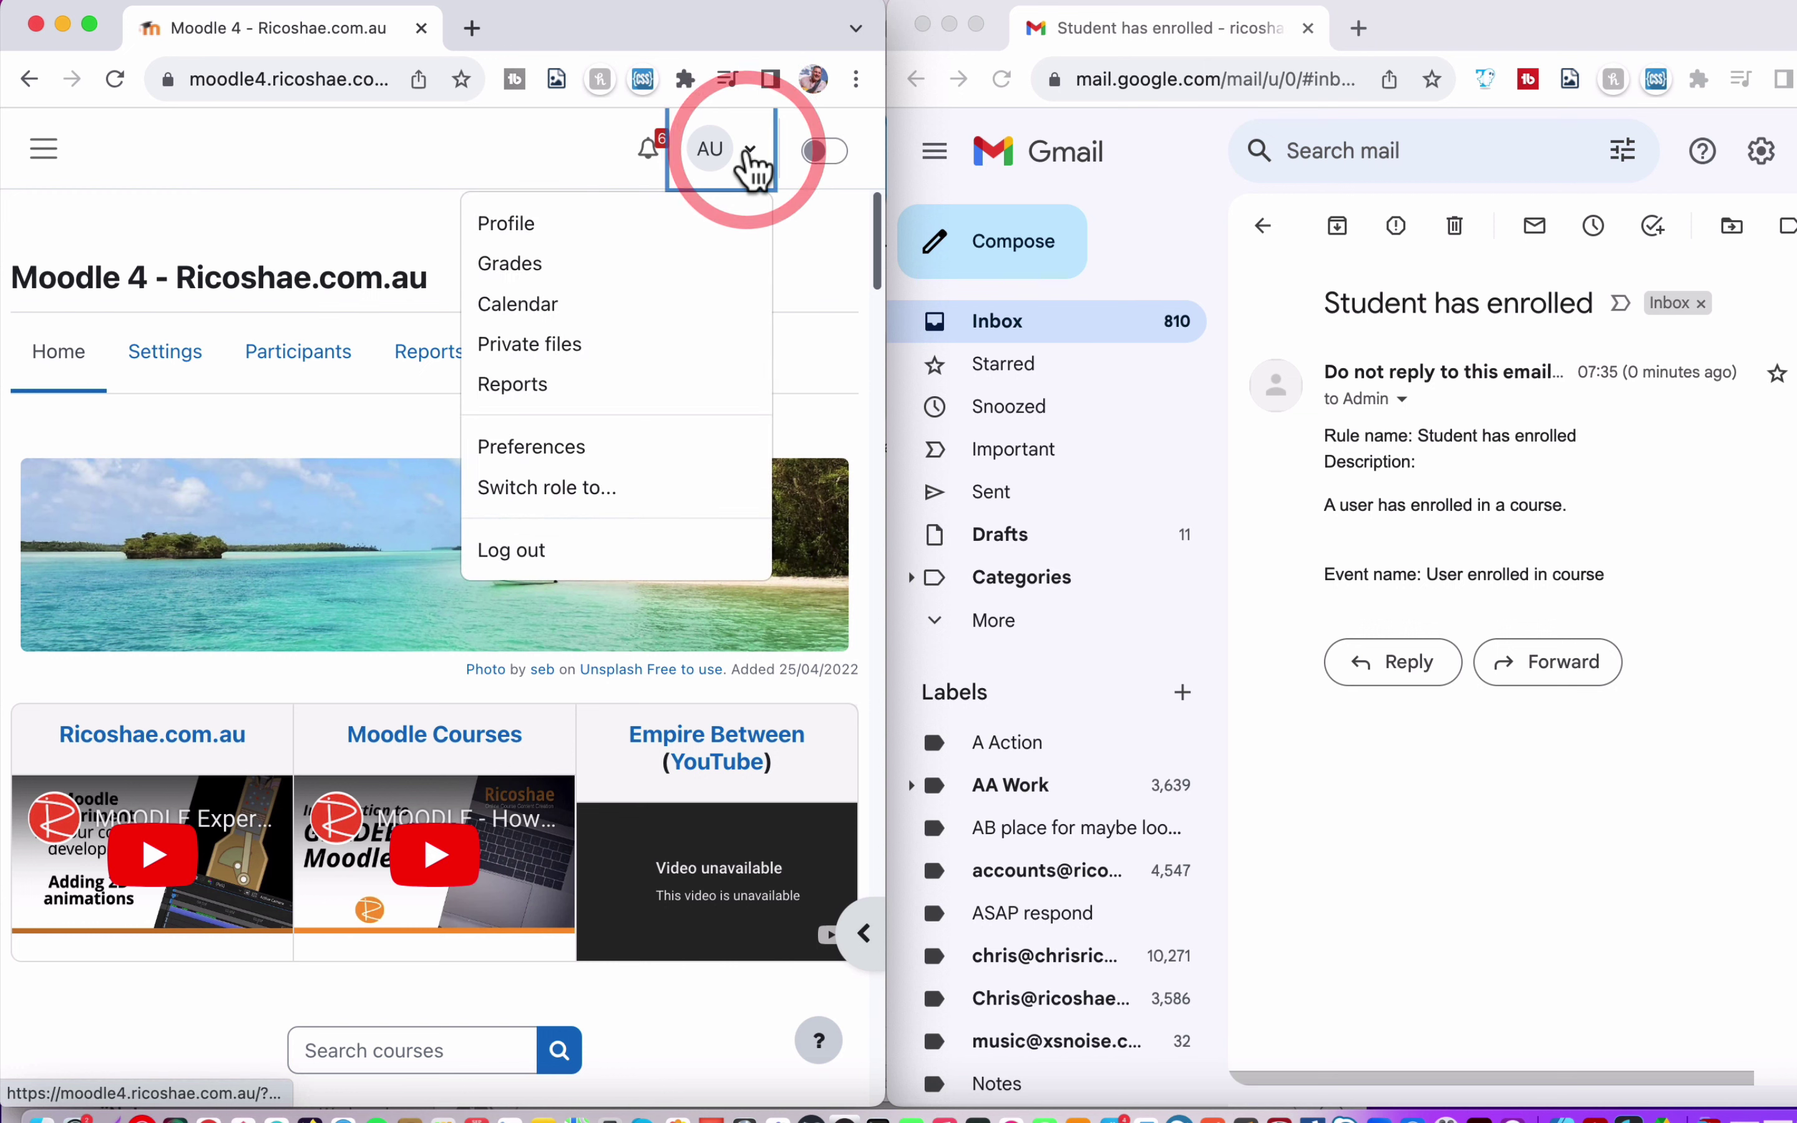
Open the Student has enrolled rule's edit form via Preferences and Event monitoring rules
left_click(573, 447)
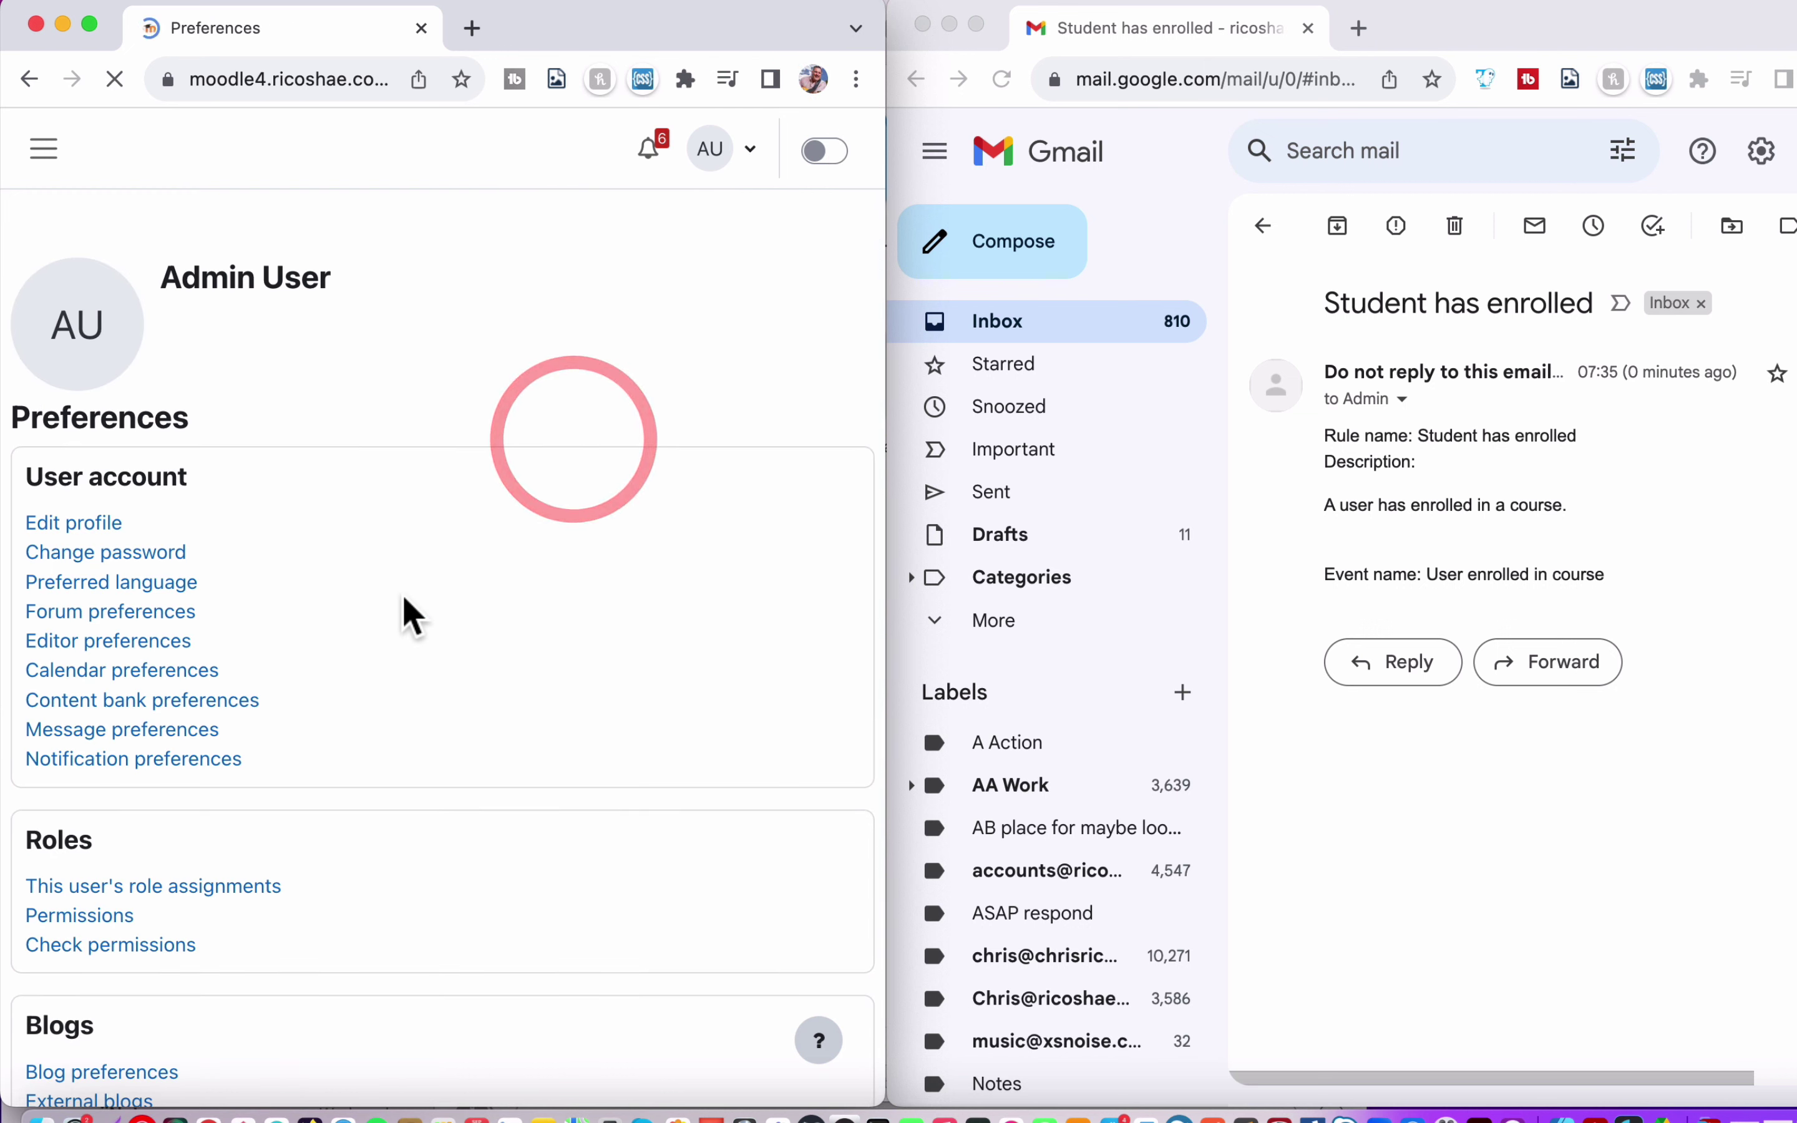
scroll(407, 616, "down", 8)
left_click(148, 815)
scroll(371, 765, "down", 5)
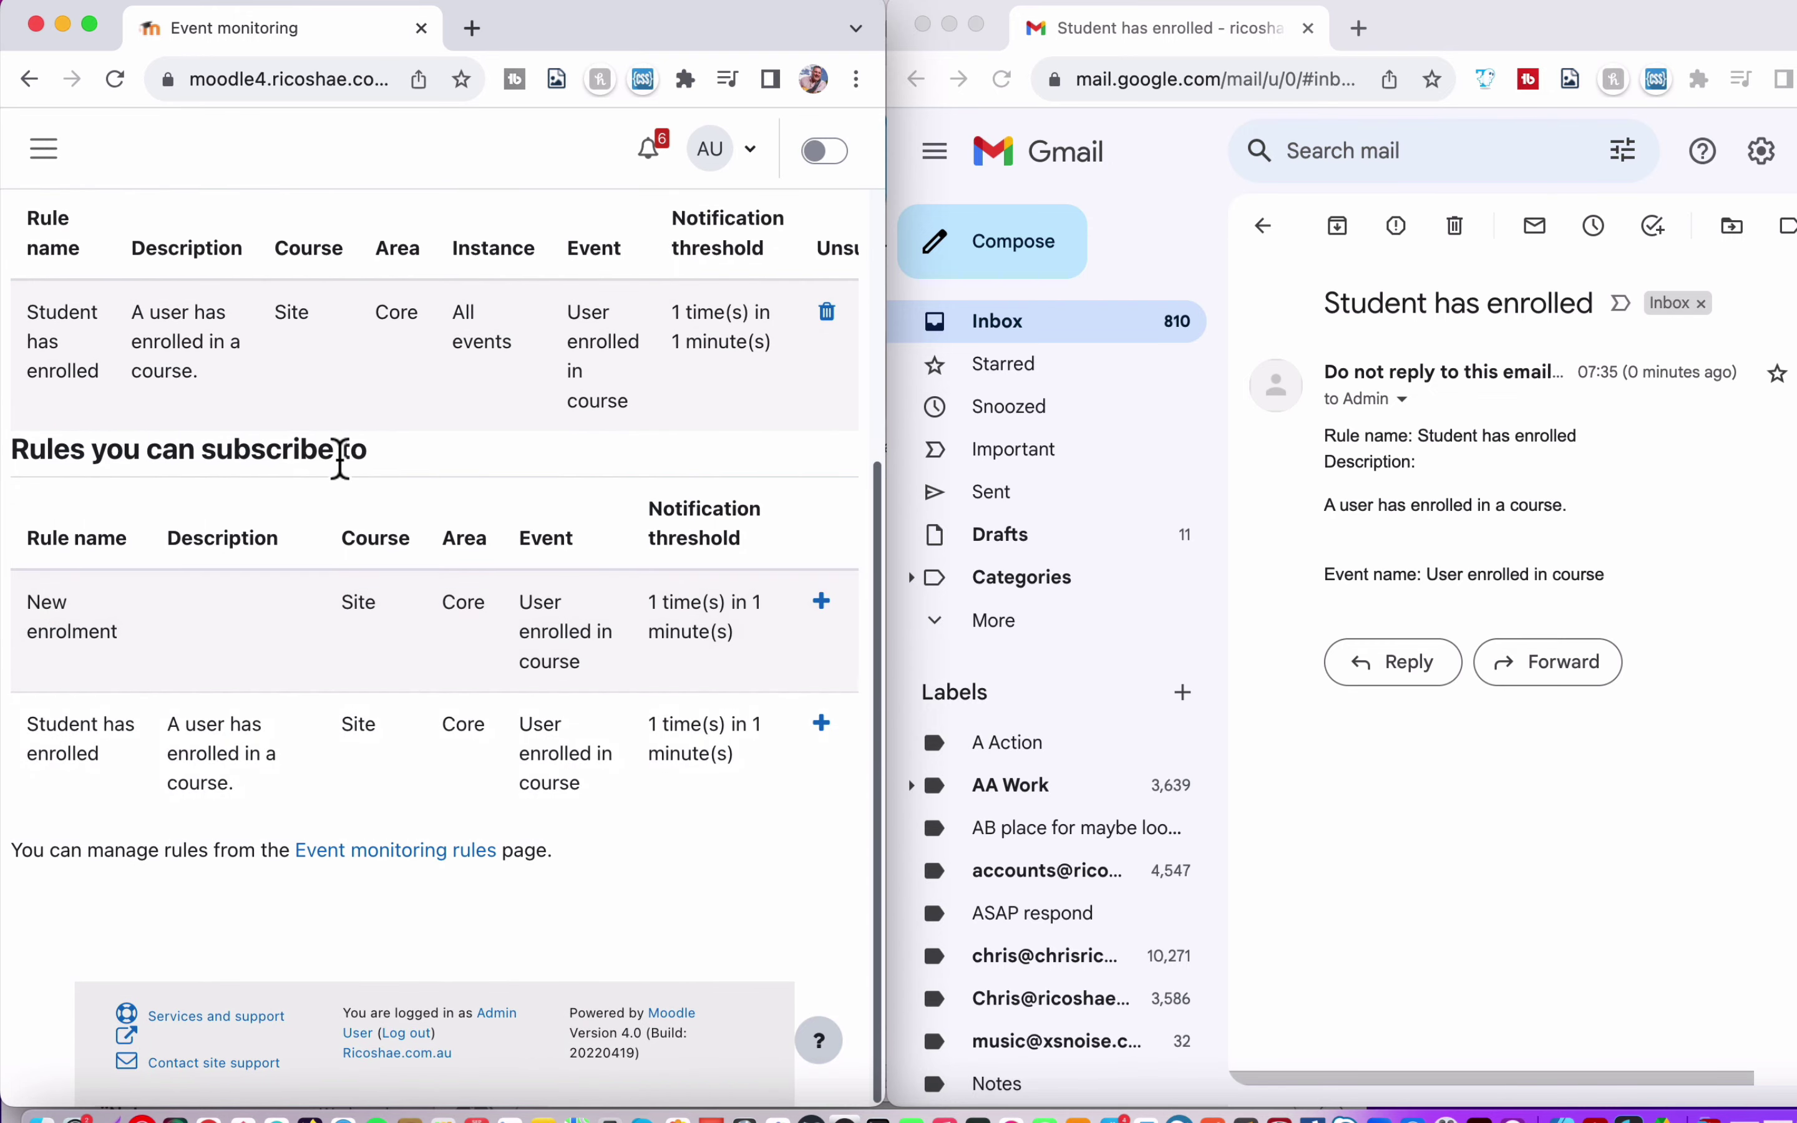
scroll(341, 453, "up", 4)
scroll(415, 693, "down", 4)
left_click(407, 851)
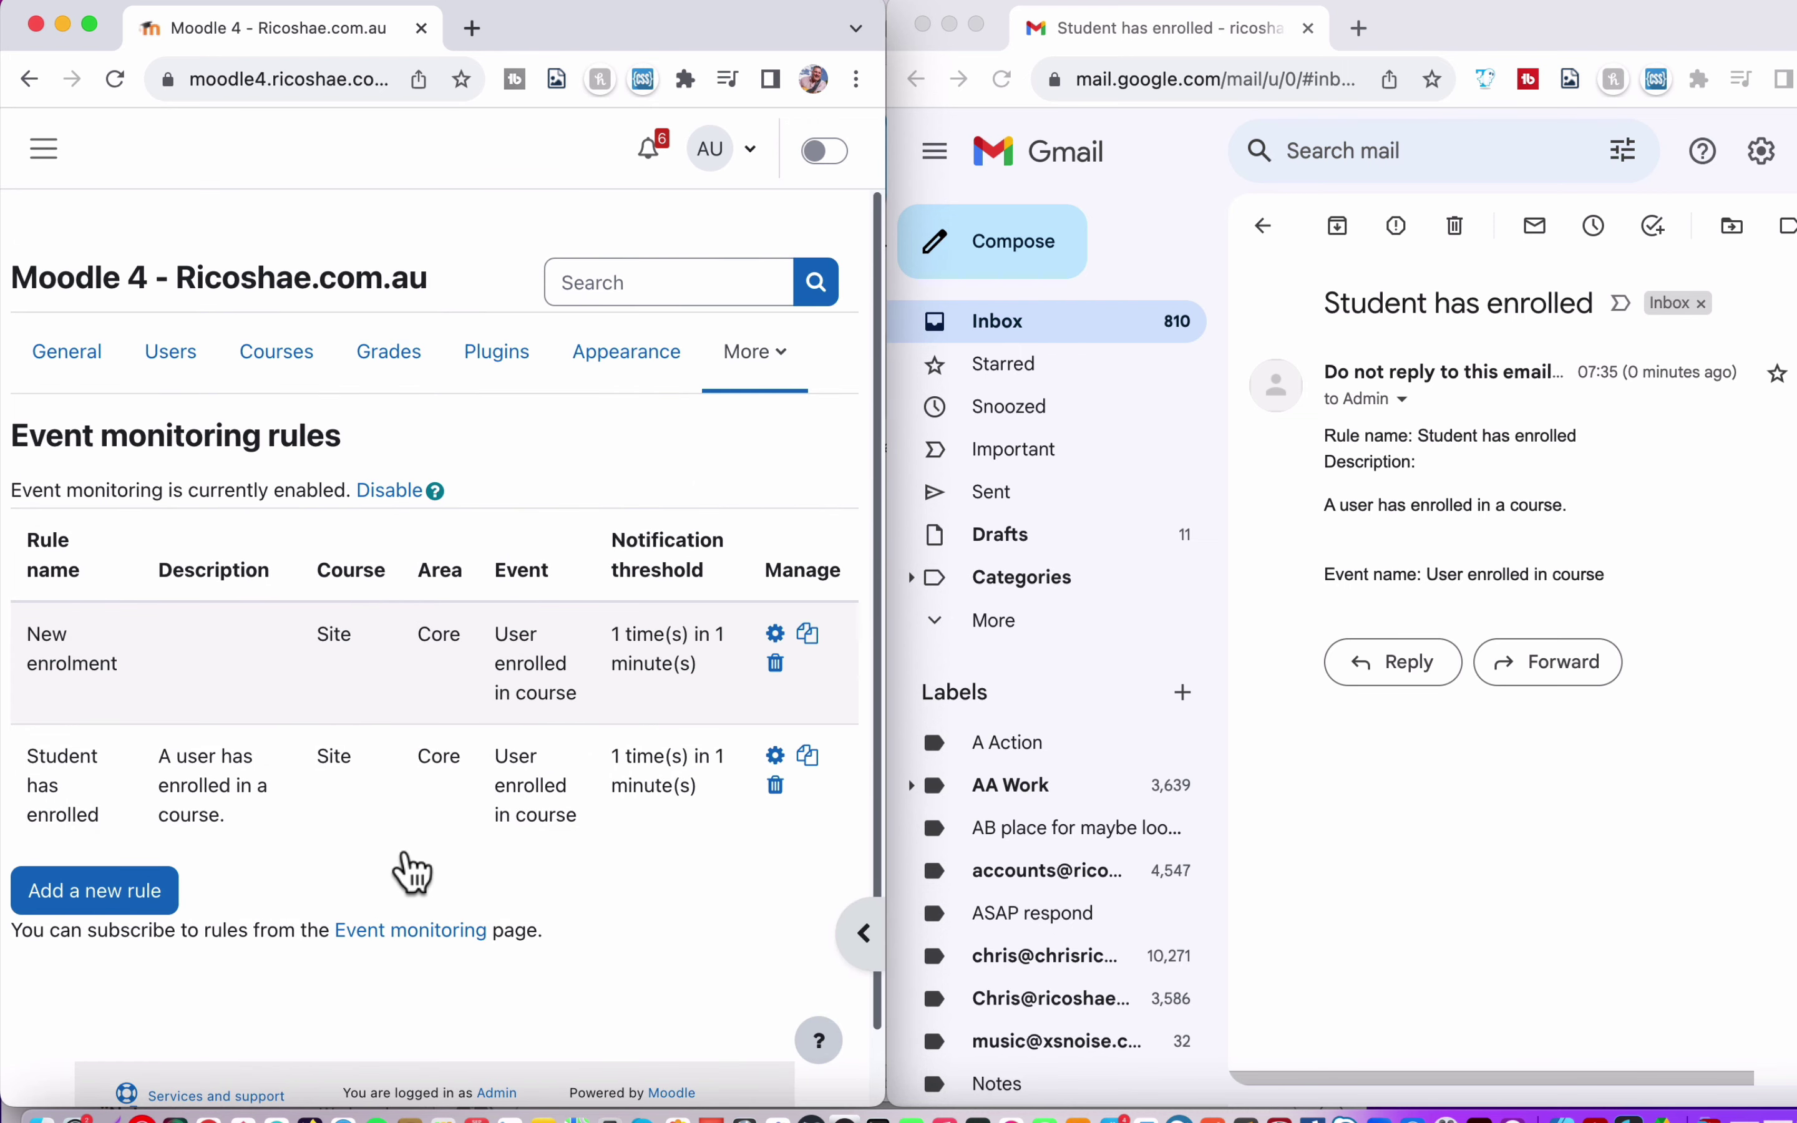
left_click(775, 757)
Match the template's {rulename} line to the rule name line in the email
scroll(442, 752, "down", 15)
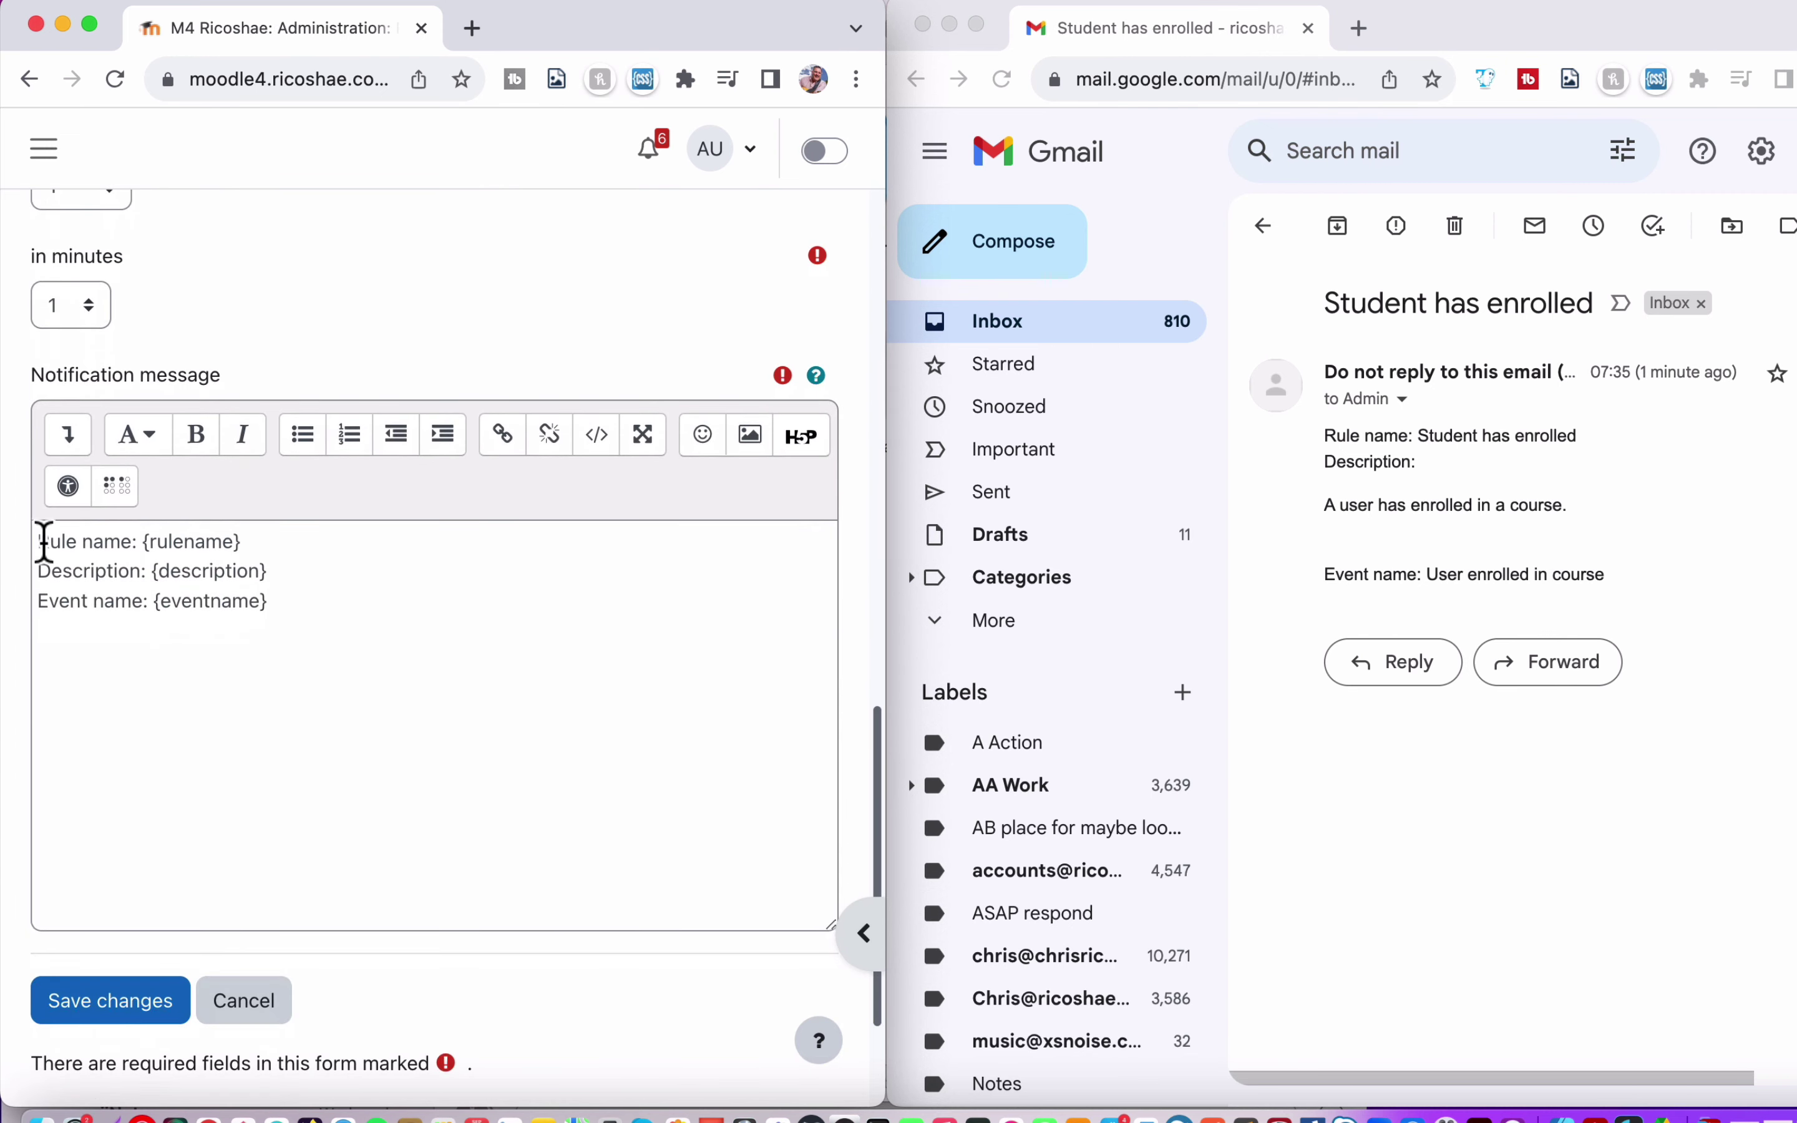
left_click_drag(39, 541, 132, 541)
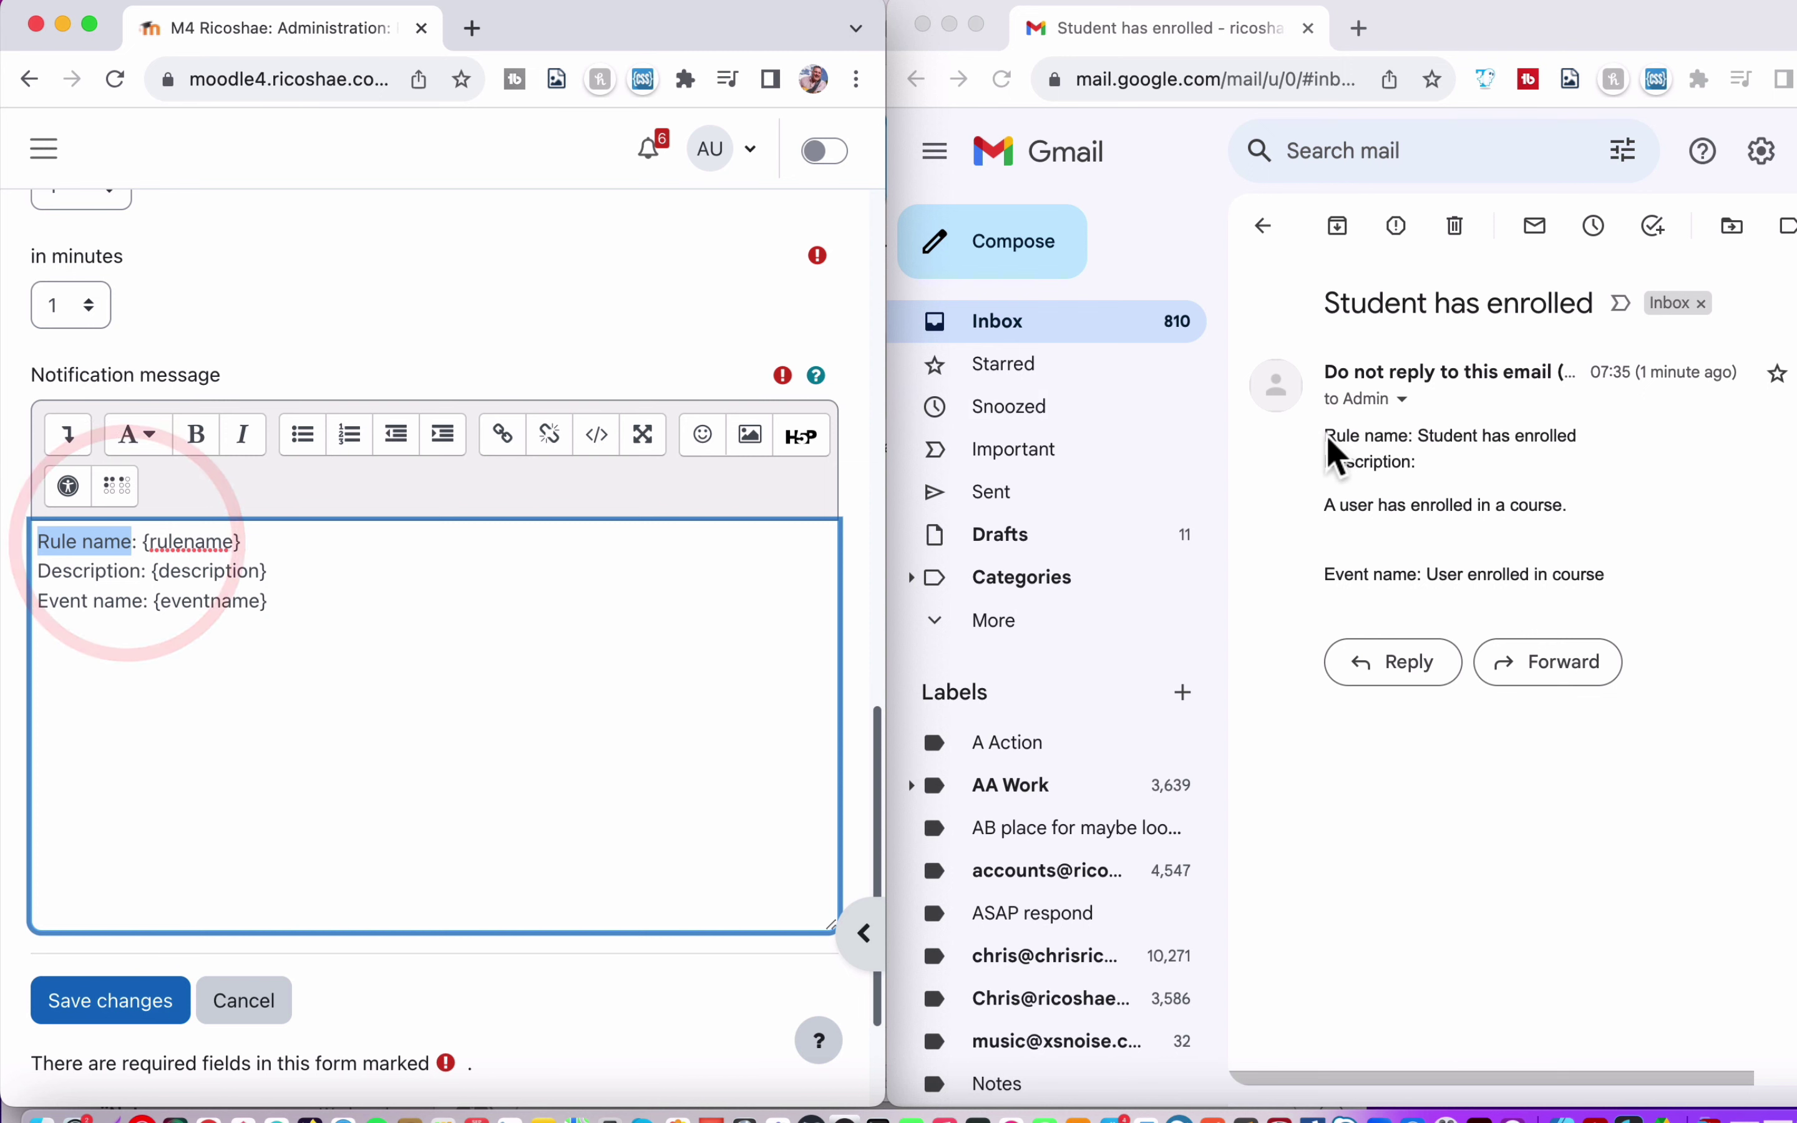
left_click(1372, 455)
left_click(1402, 445)
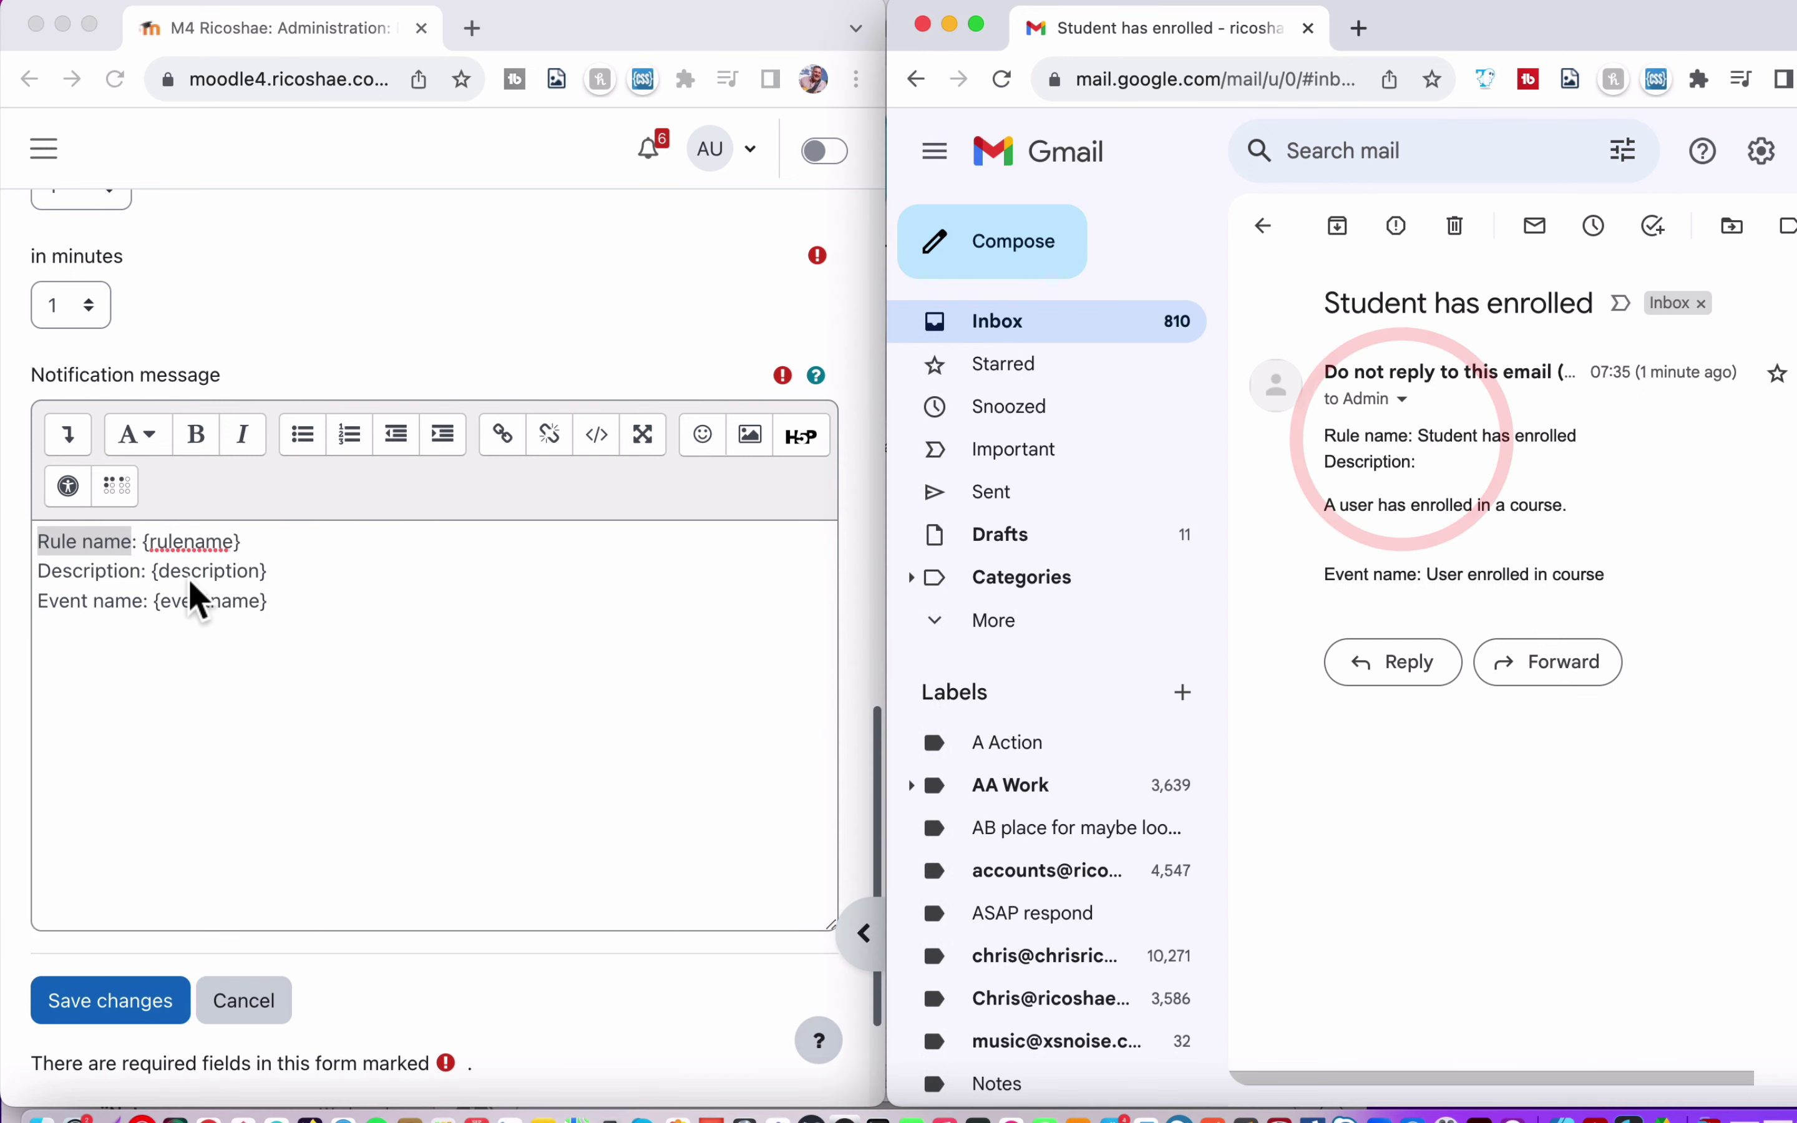
Match the template's {description} line to the email and the rule's description text
double_click(68, 571)
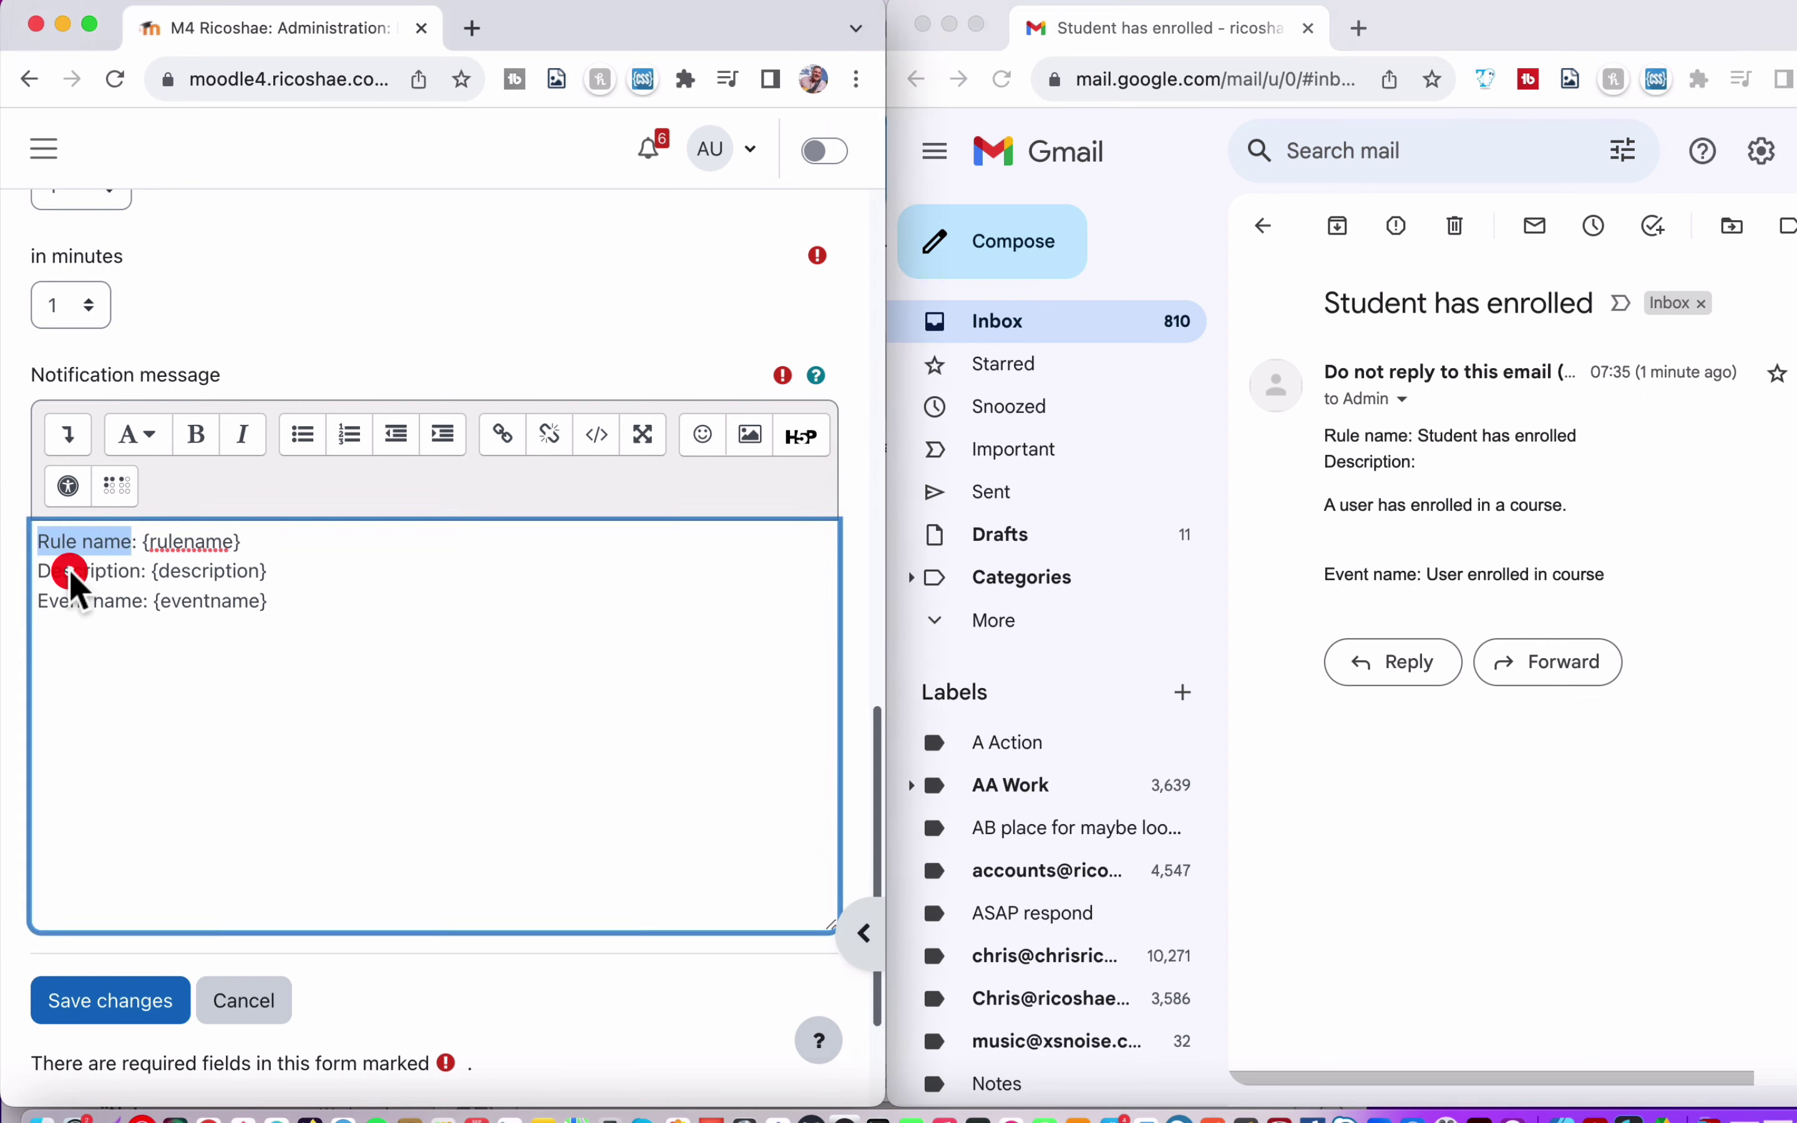
left_click(1386, 523)
left_click(1548, 508)
scroll(200, 609, "up", 8)
scroll(197, 610, "up", 1)
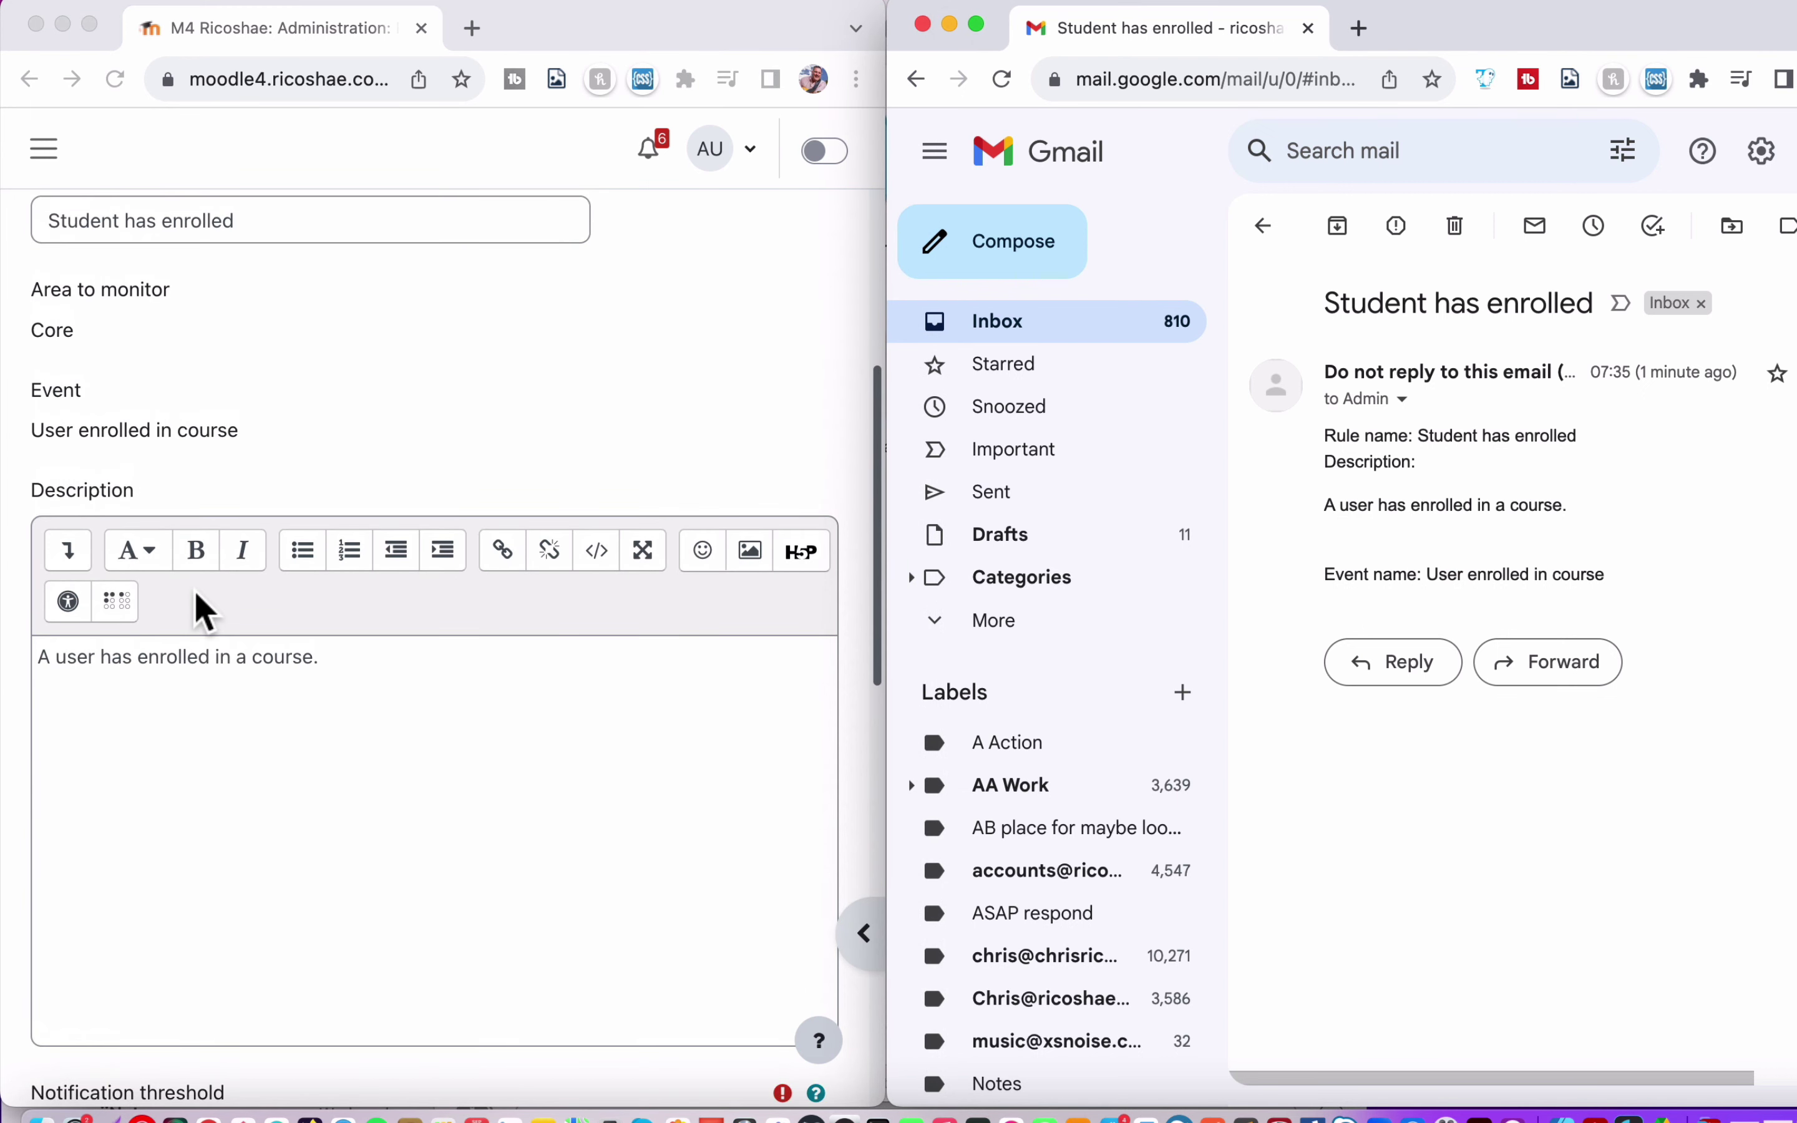
left_click(89, 671)
left_click(340, 668)
scroll(340, 669, "down", 15)
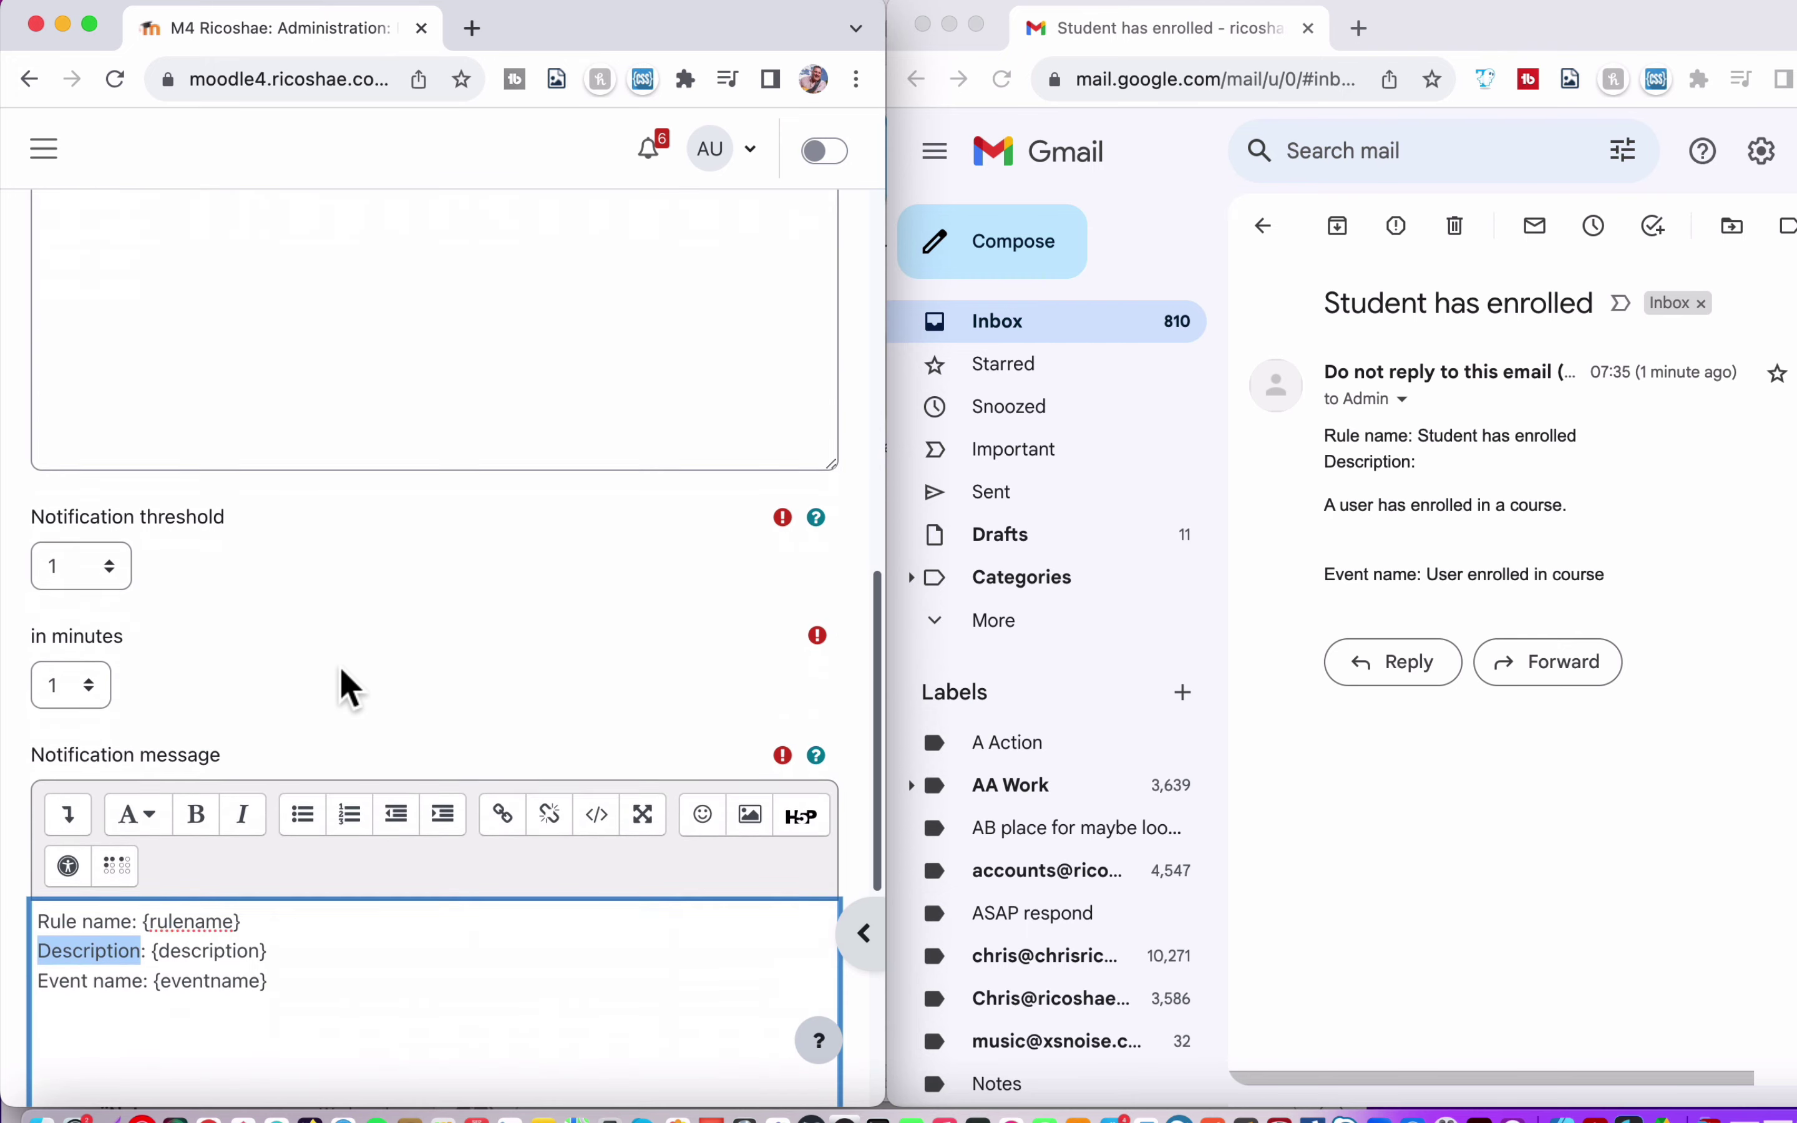
scroll(171, 701, "down", 3)
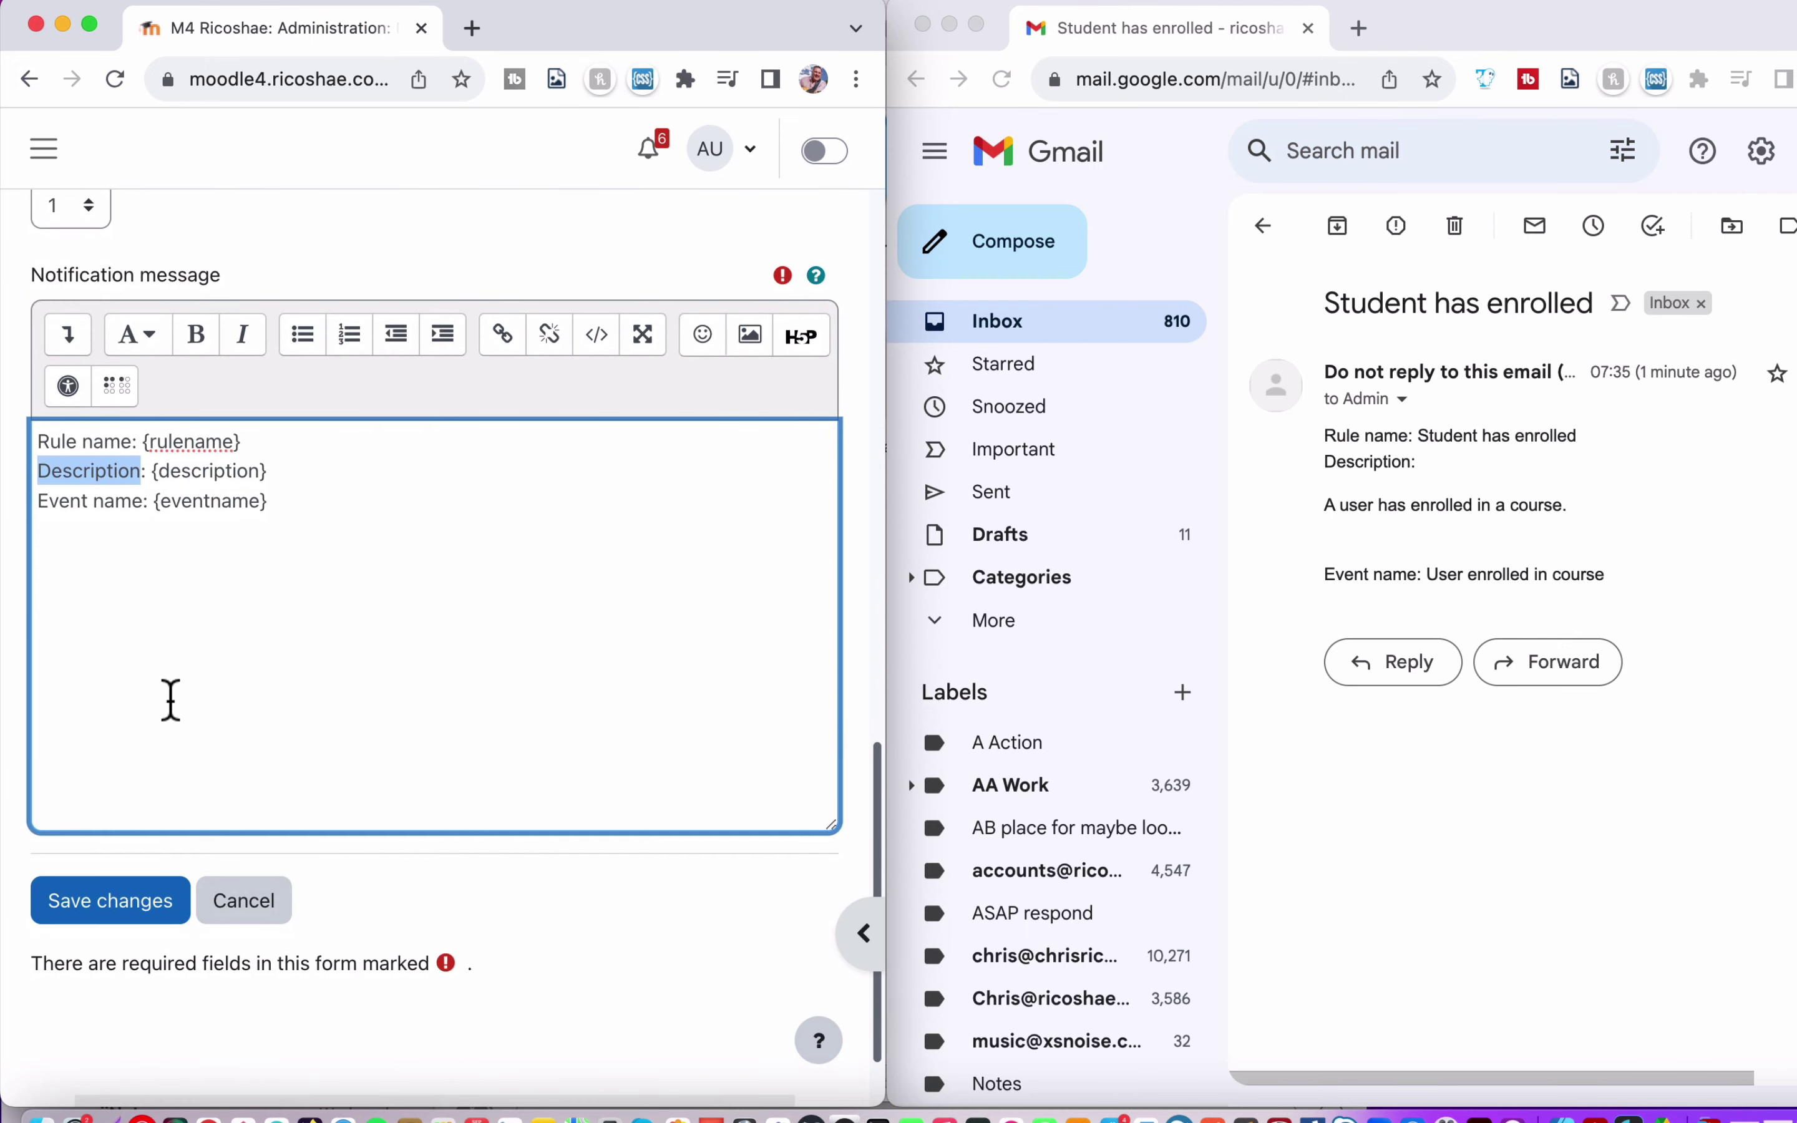
Cancel the rule edit unsaved, then scroll Moodle Docs to the {link}/{modulelink} placeholder table
left_click(263, 923)
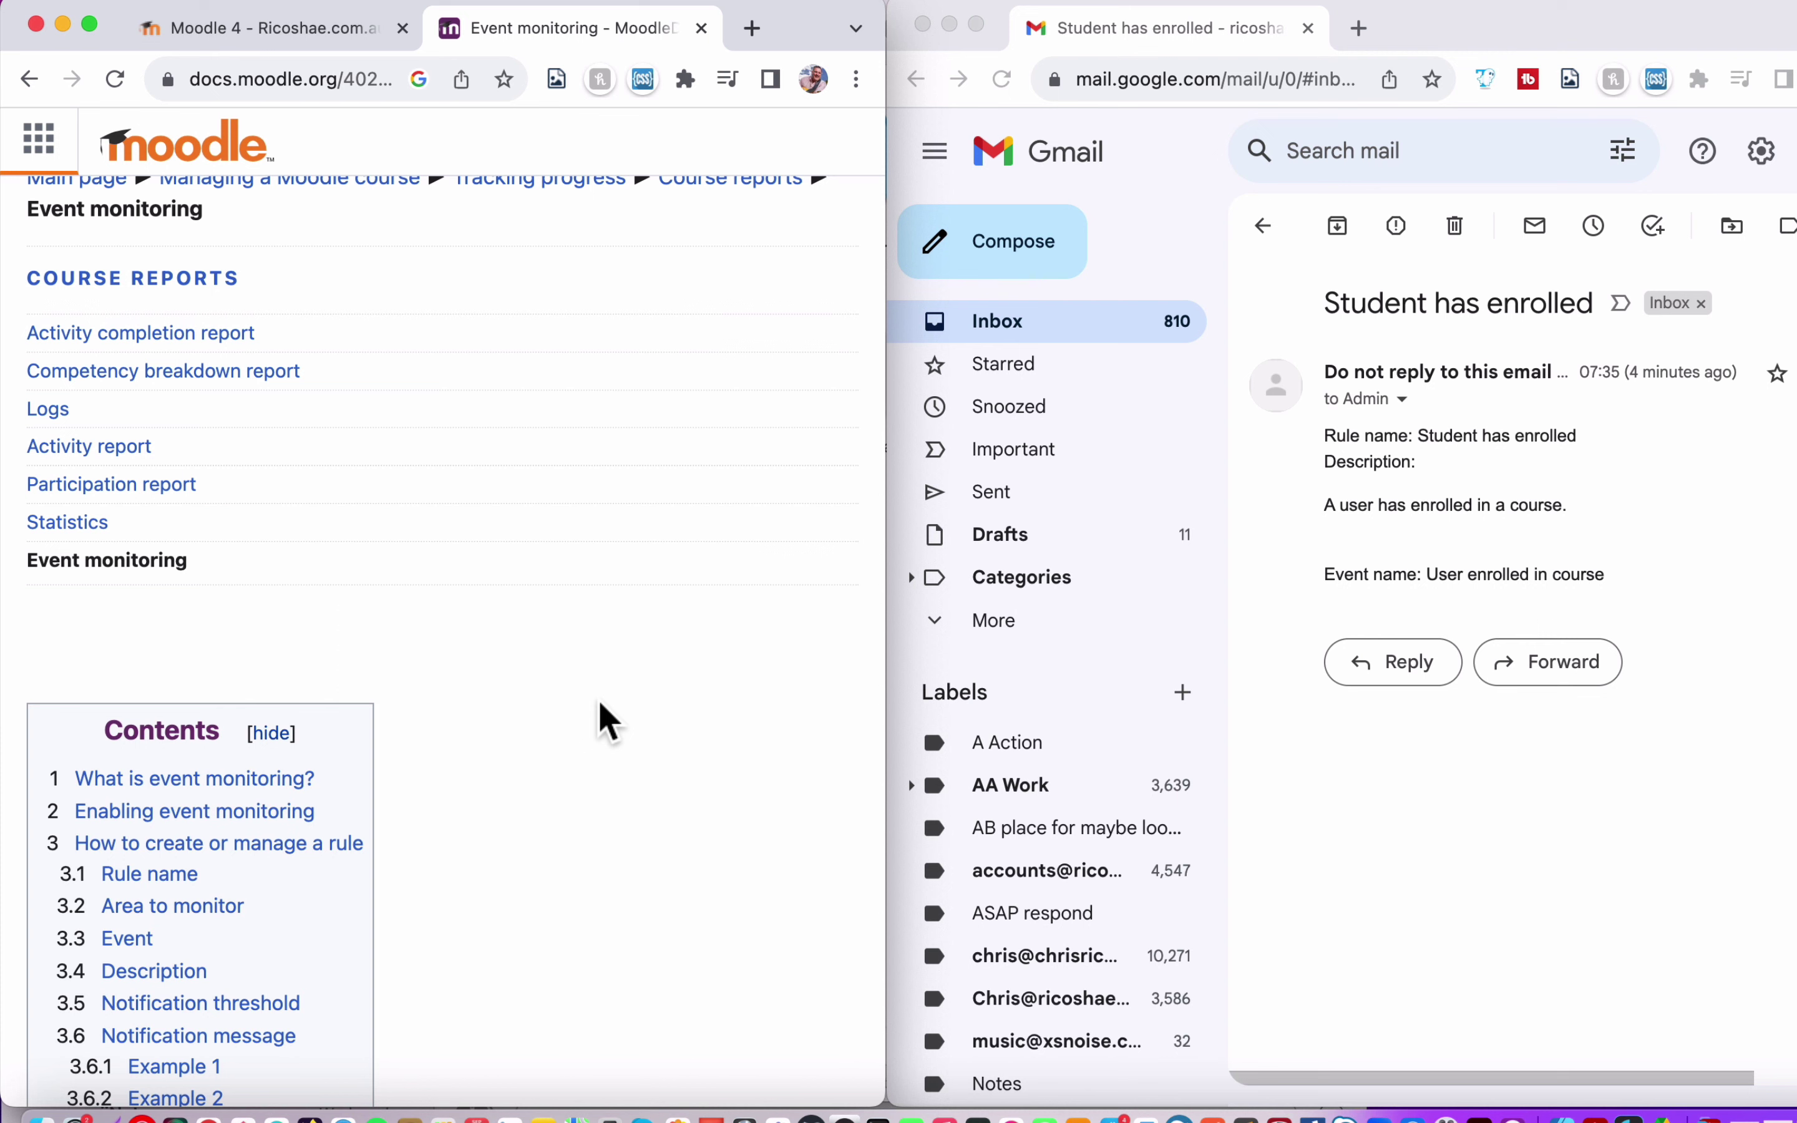
scroll(603, 717, "up", 3)
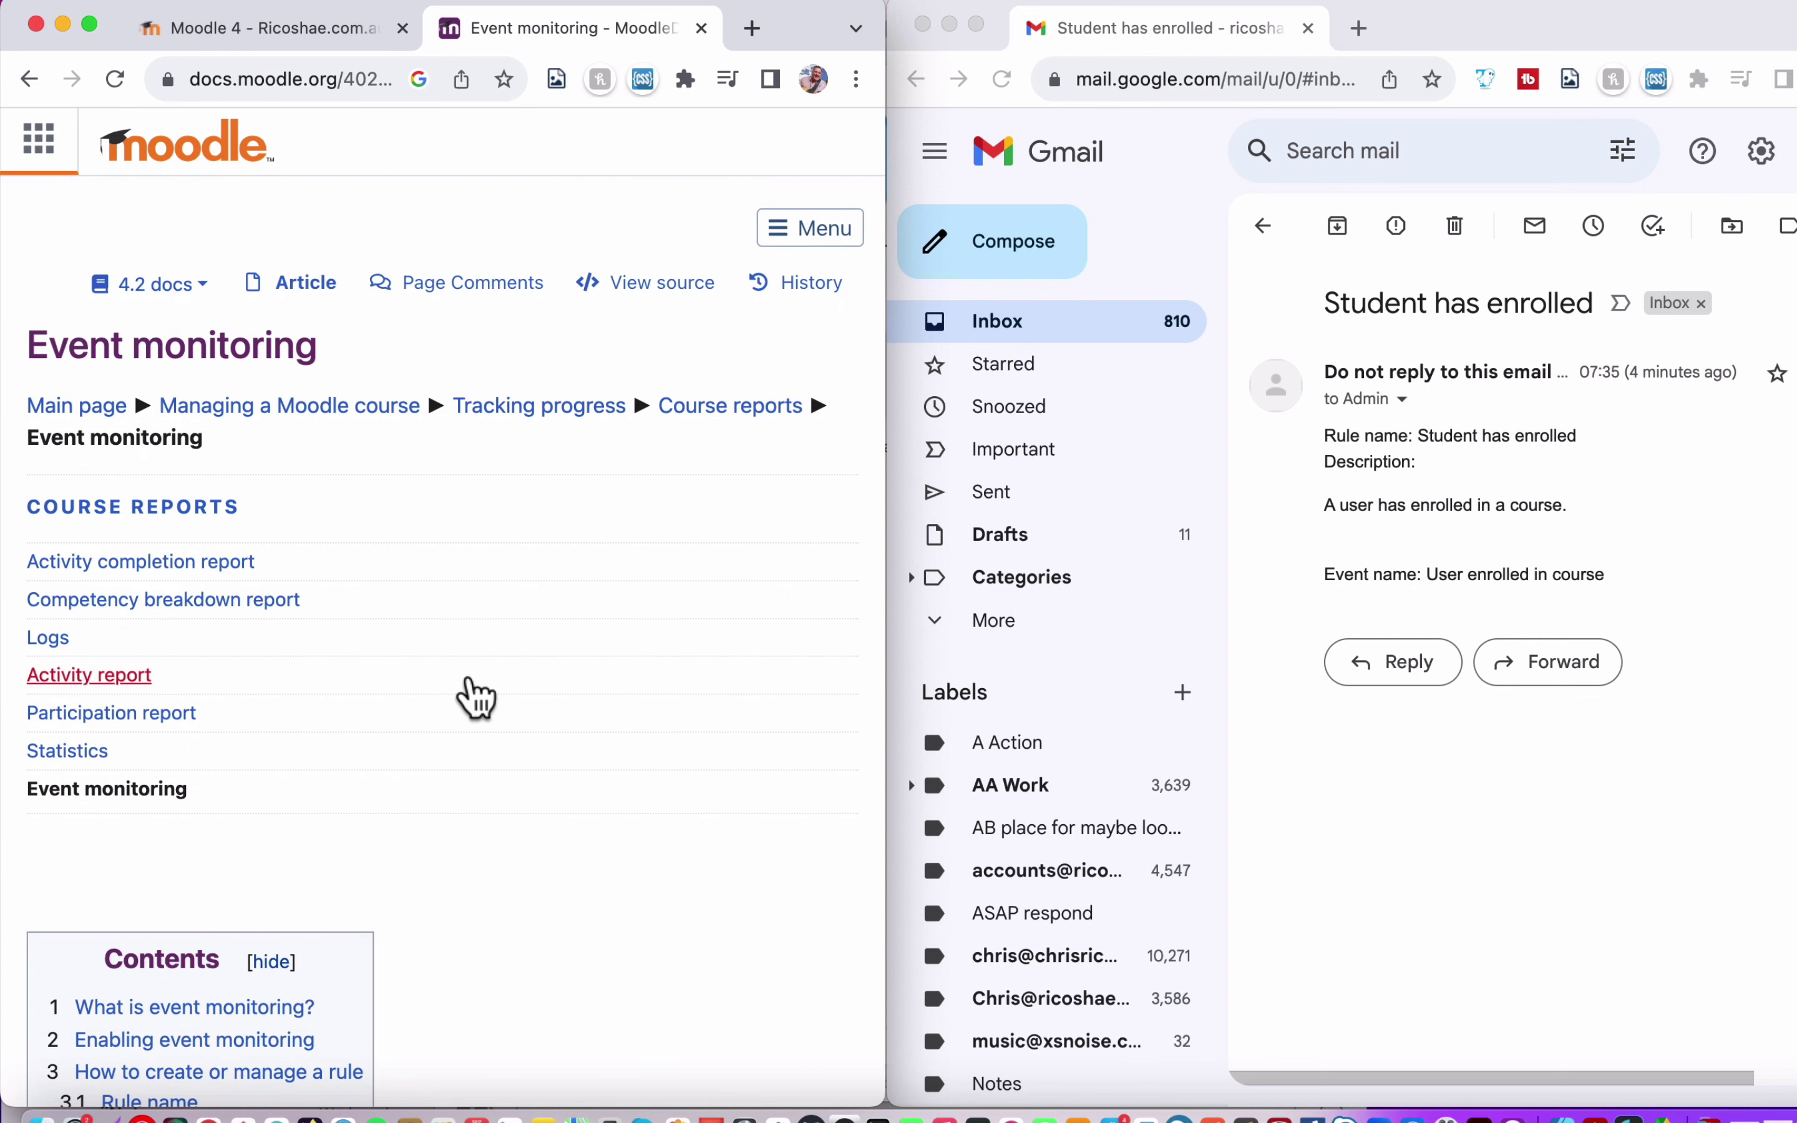
scroll(475, 699, "down", 1)
scroll(476, 699, "down", 1)
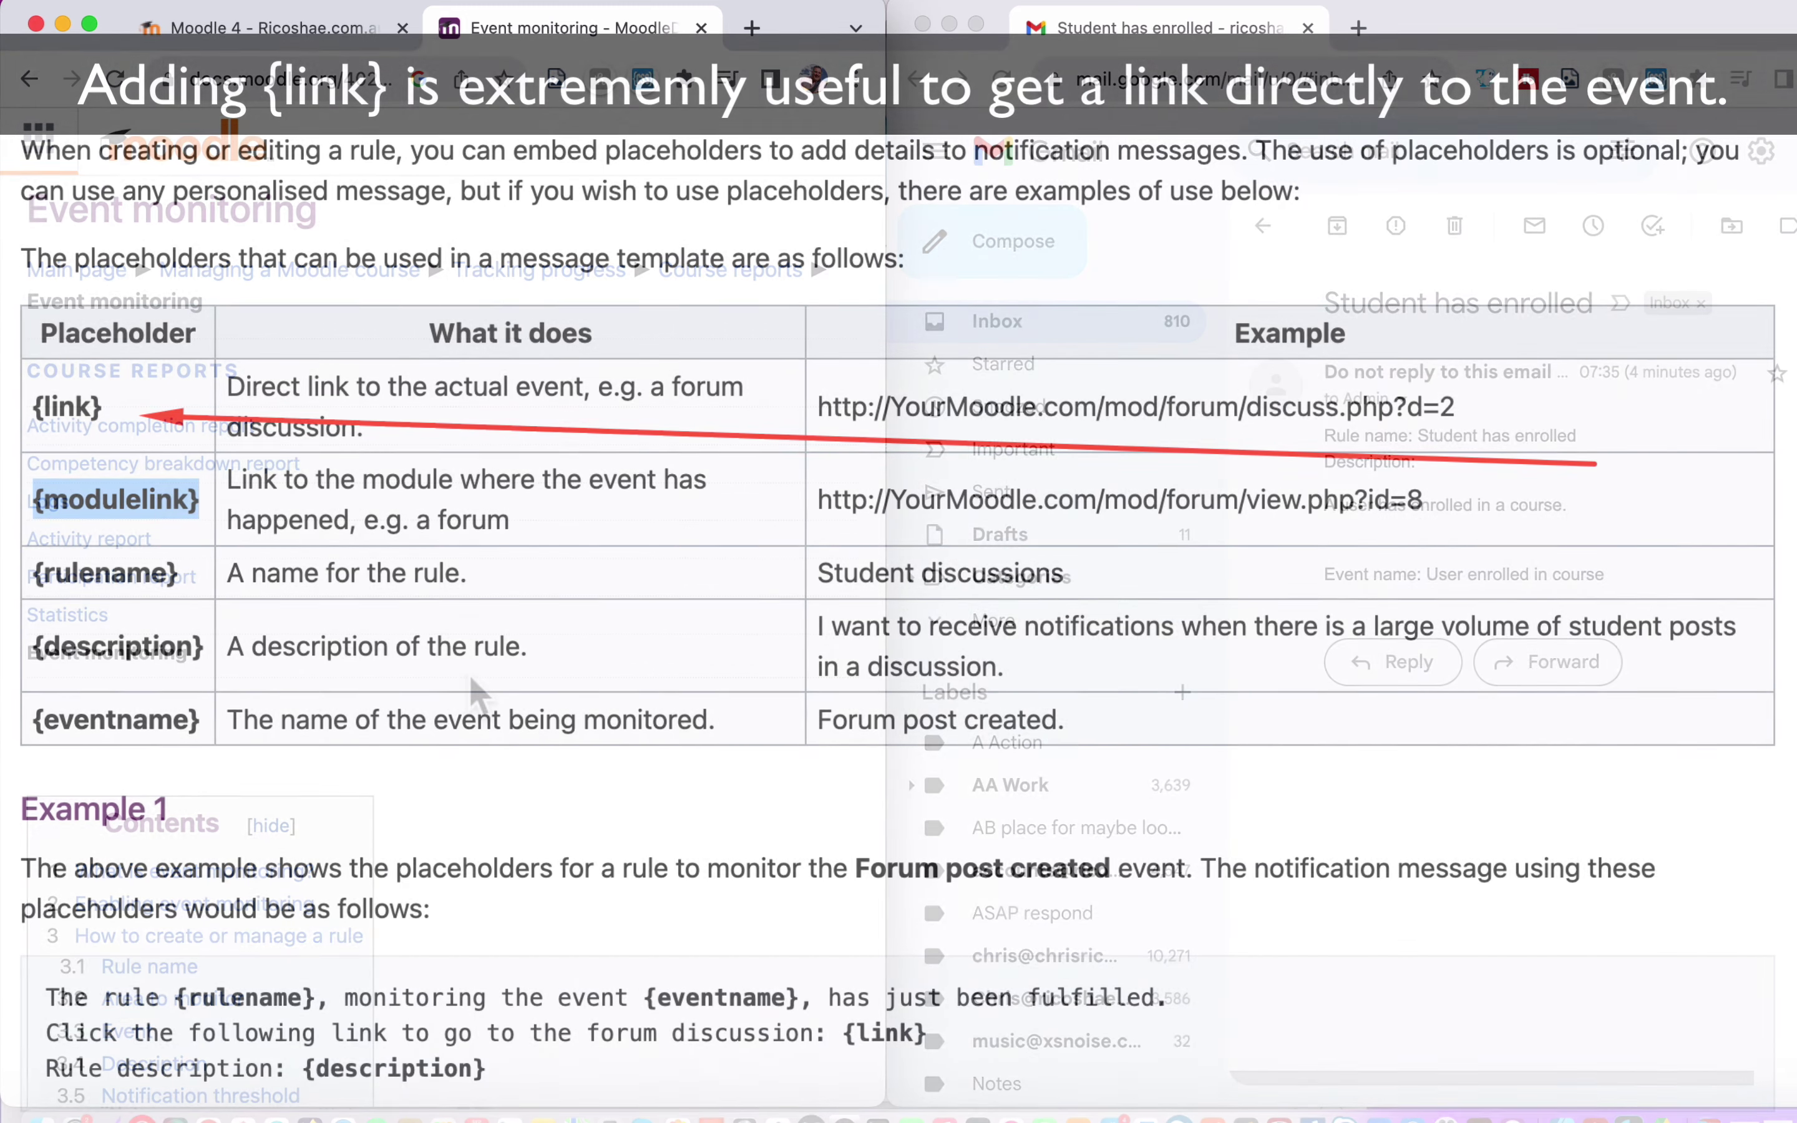